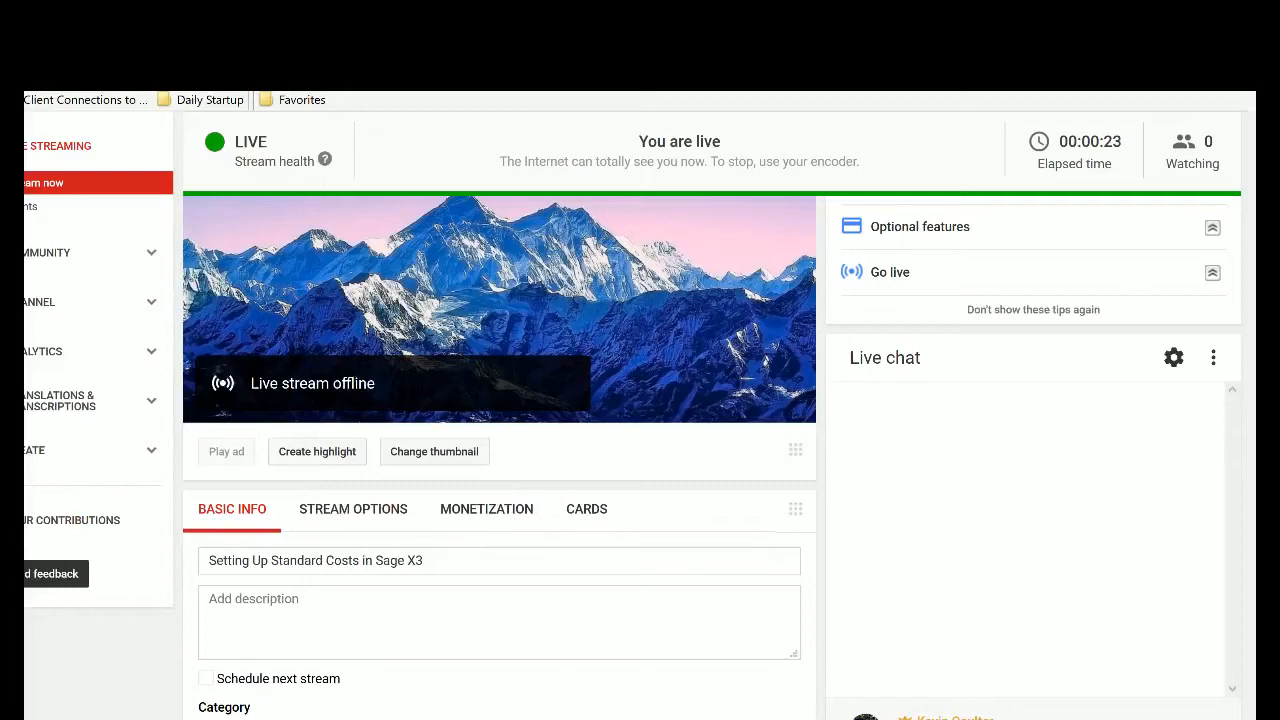
pyautogui.moveTo(806, 719)
pyautogui.click(912, 702)
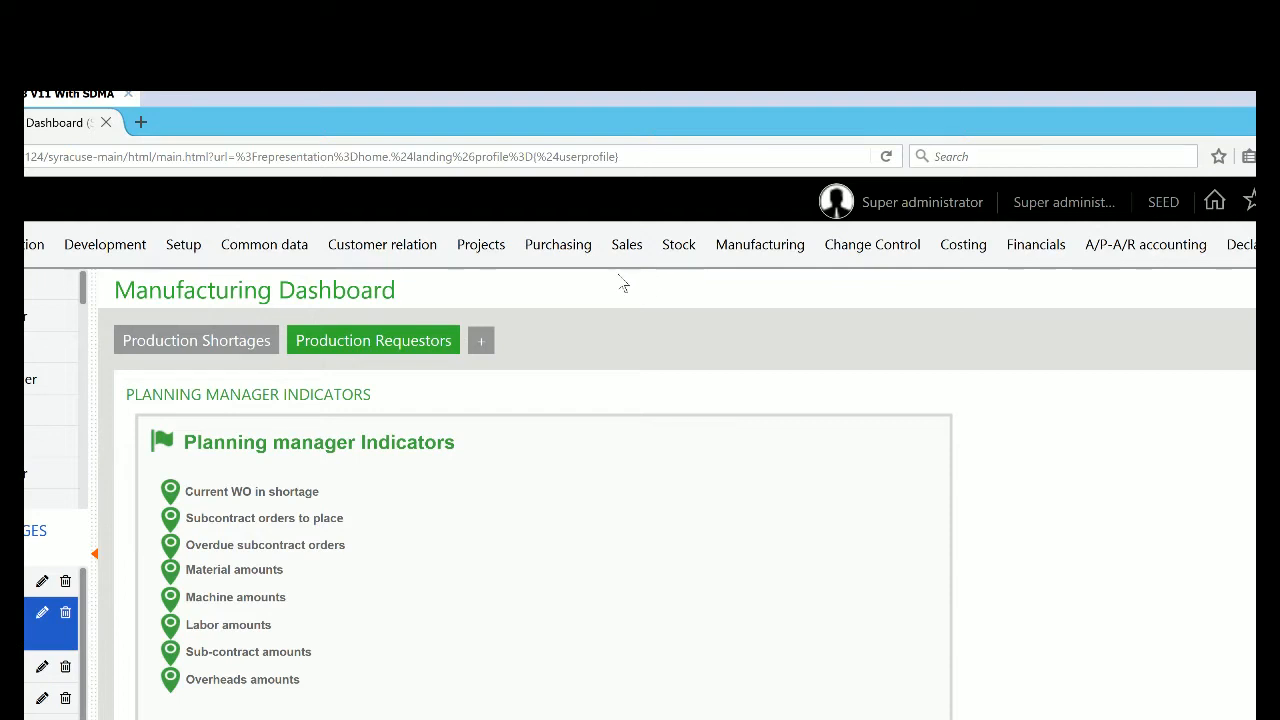
# Try to open the Products-sites function from the product functions in Common data
pyautogui.click(295, 258)
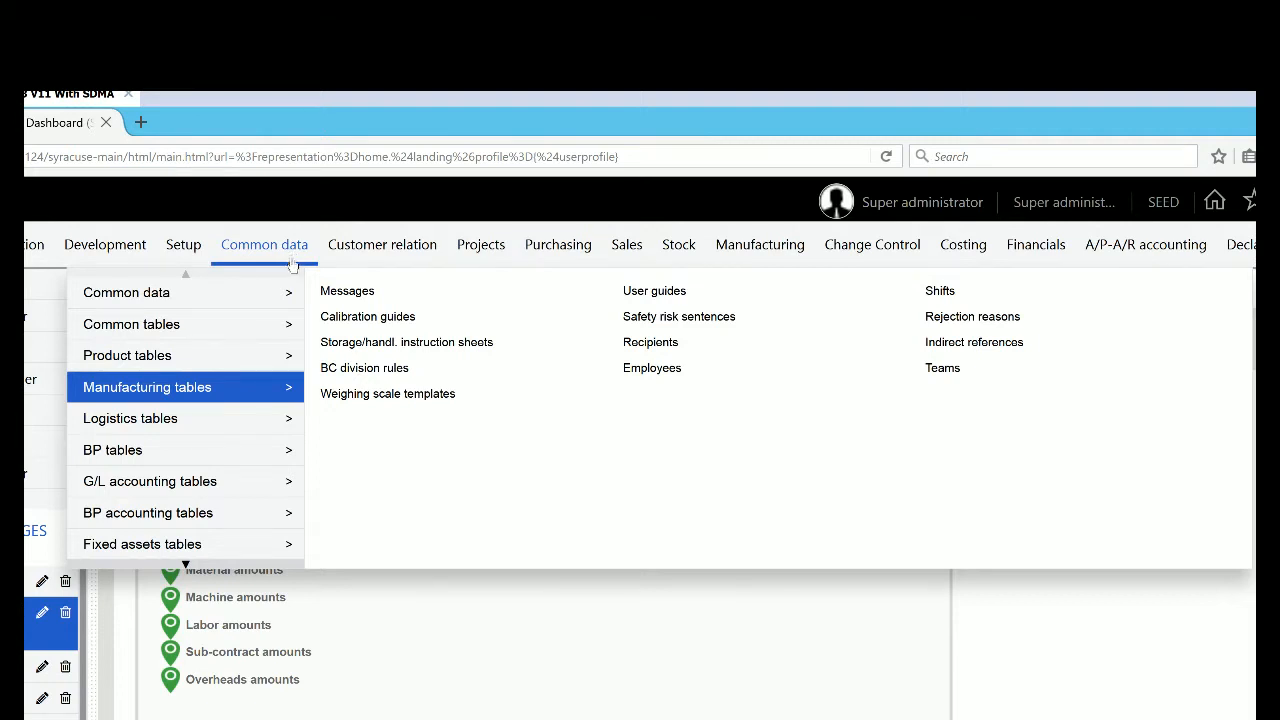
pyautogui.moveTo(210, 548)
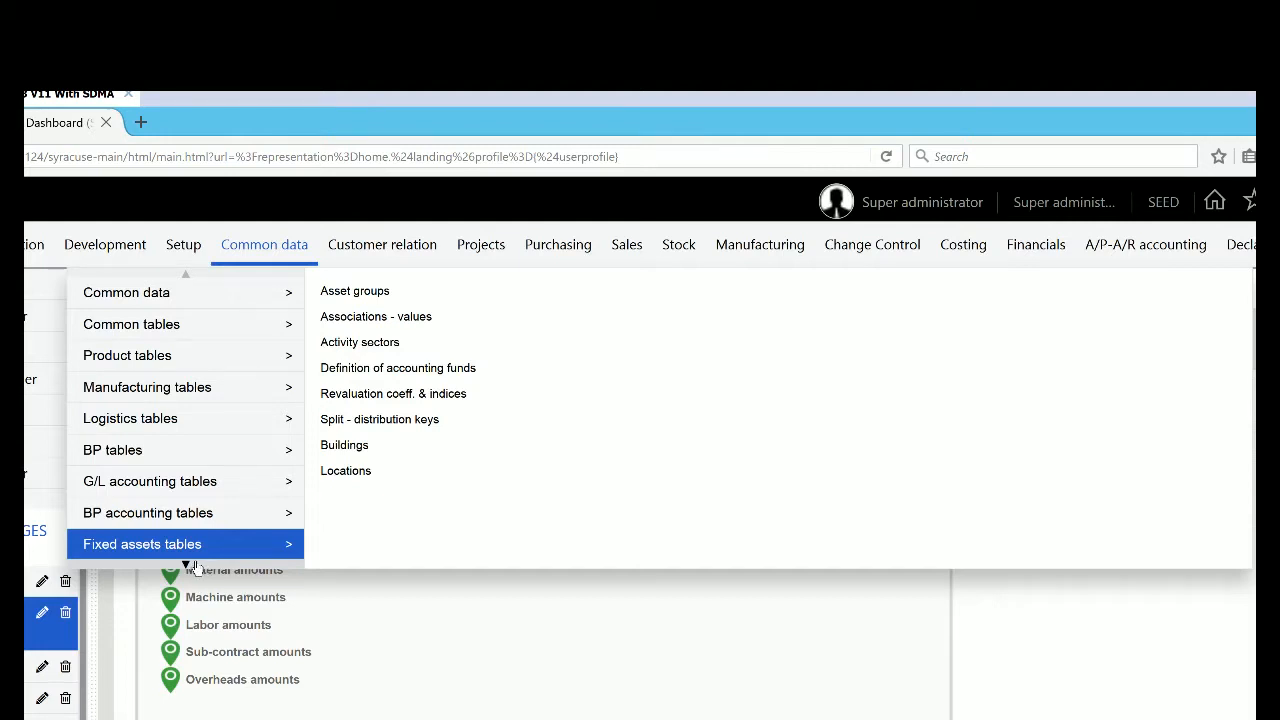
pyautogui.moveTo(190, 567)
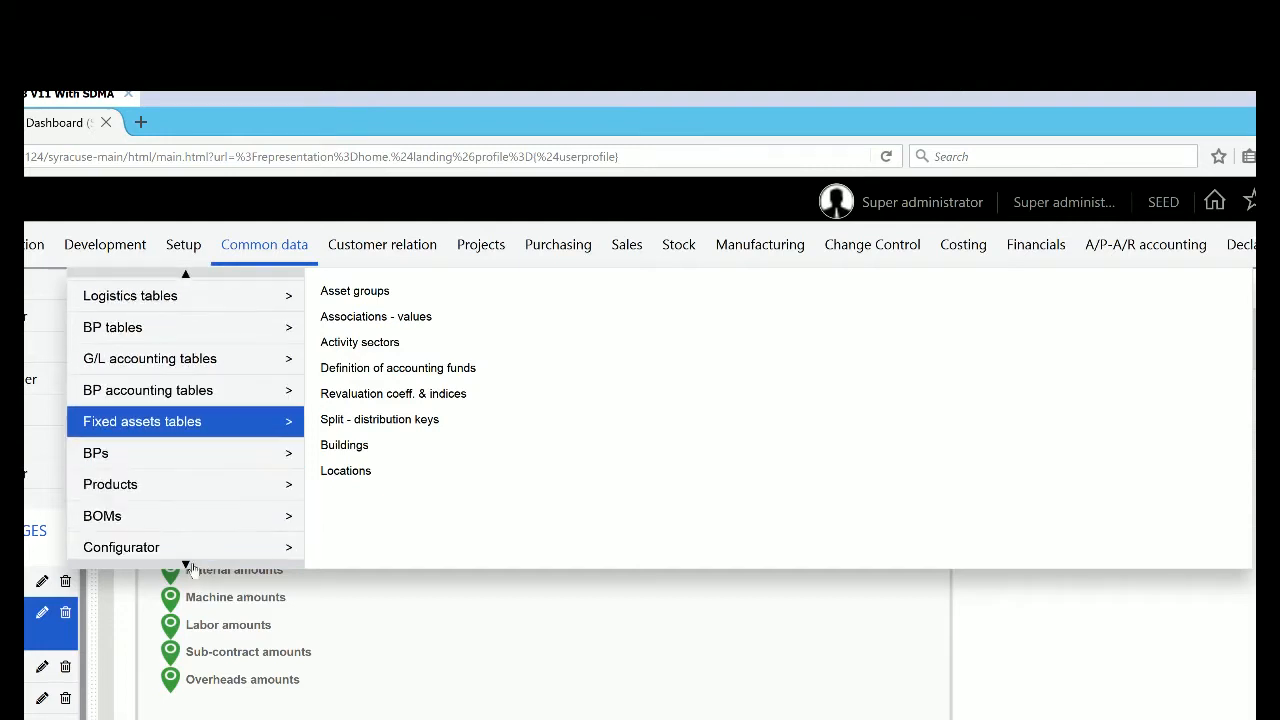
pyautogui.moveTo(213, 487)
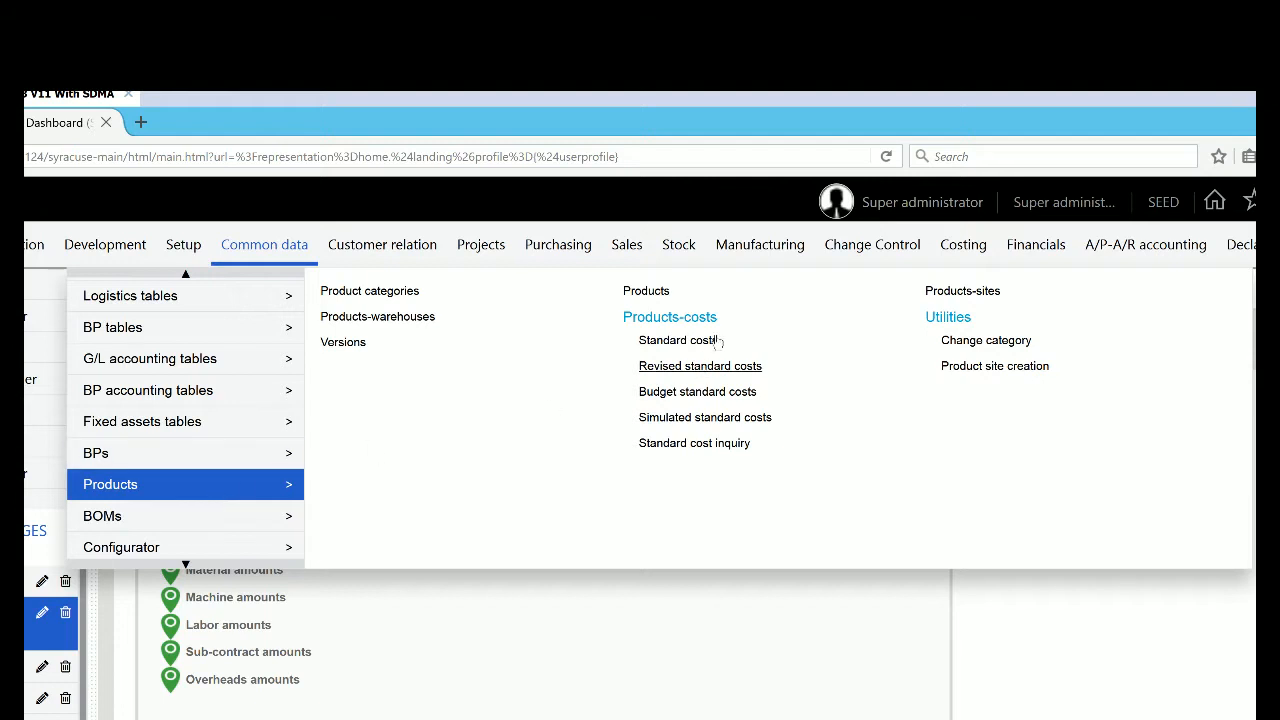
pyautogui.click(958, 292)
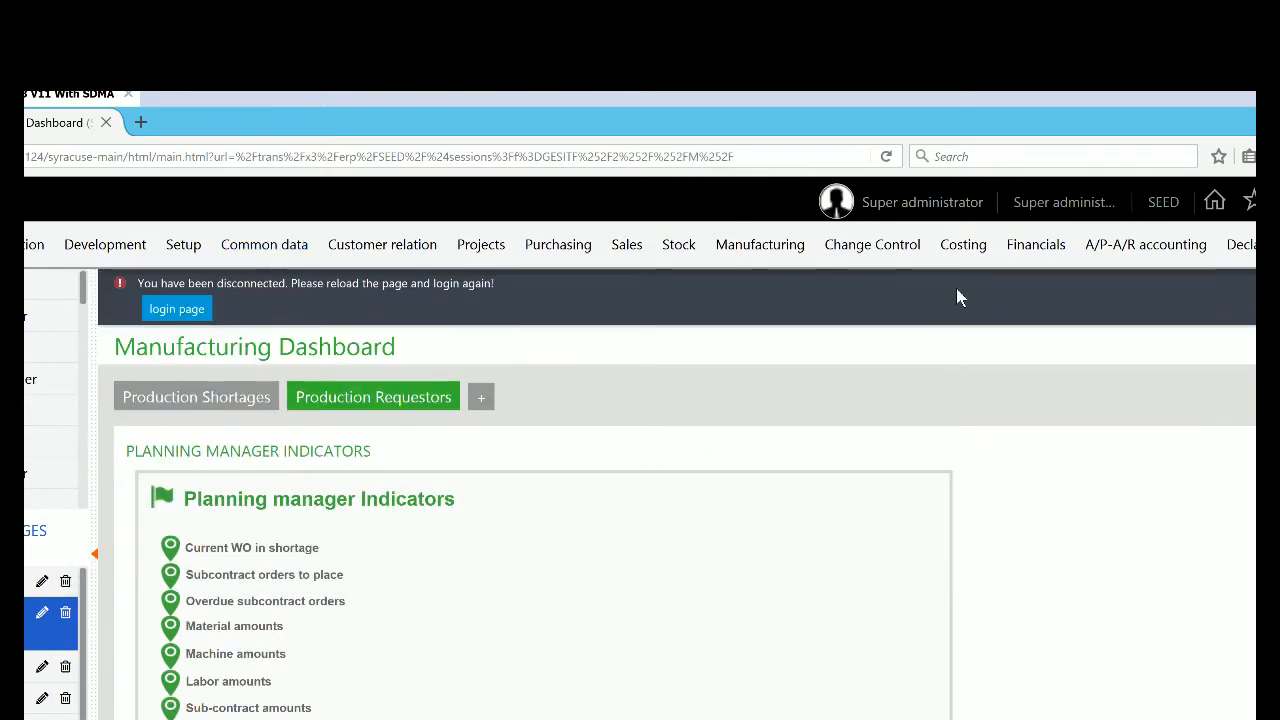
# Leave the disconnected session and sign back in to Sage X3 as admin using the saved password
pyautogui.click(174, 312)
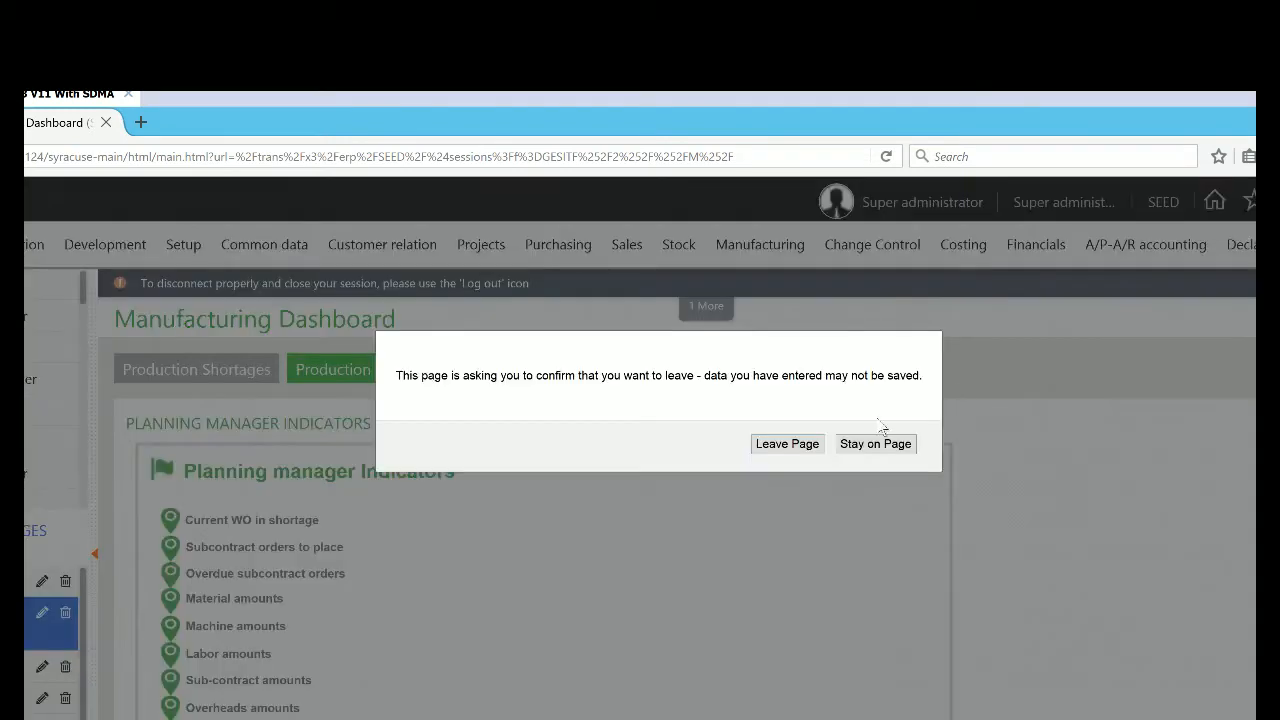
pyautogui.click(800, 446)
pyautogui.click(300, 480)
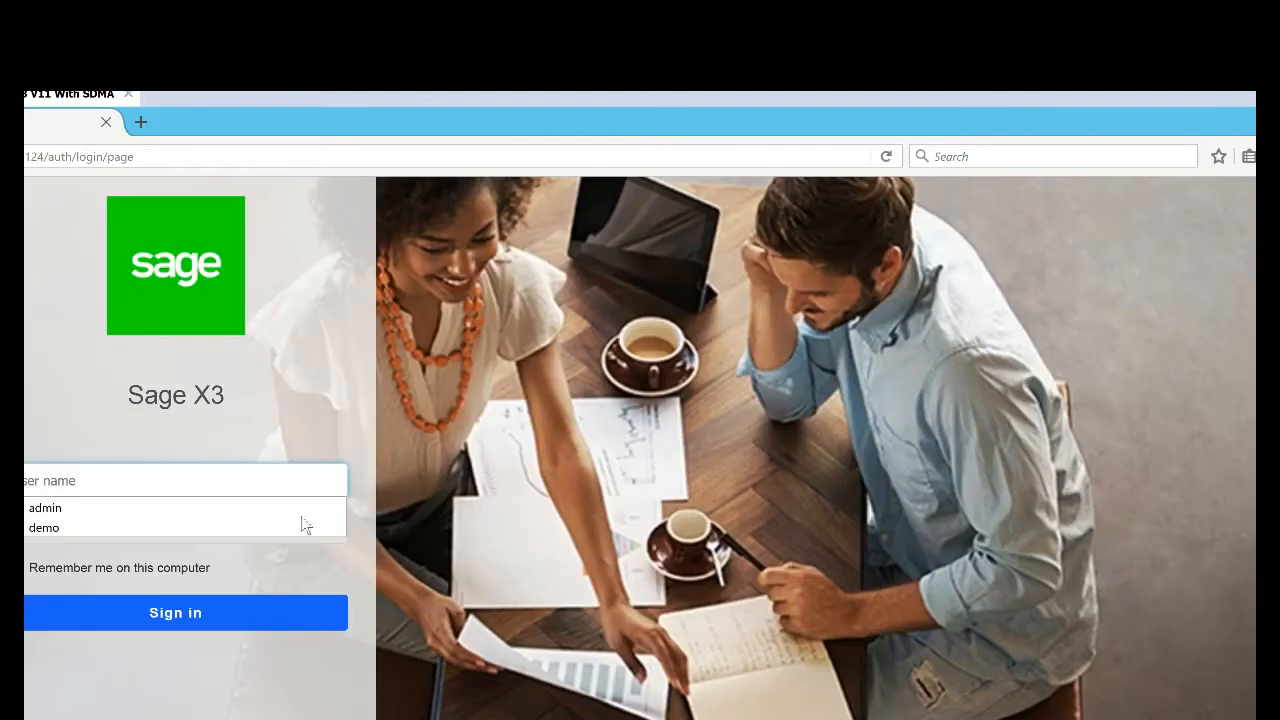
pyautogui.click(120, 500)
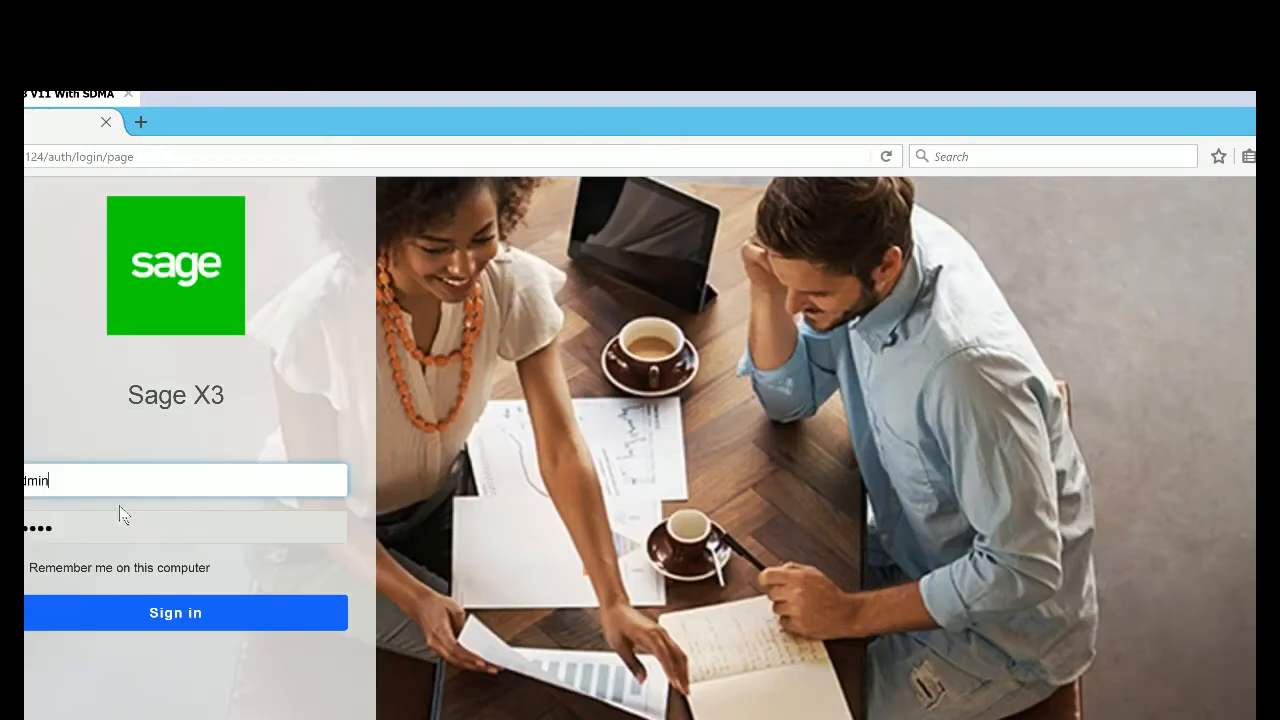
pyautogui.click(155, 614)
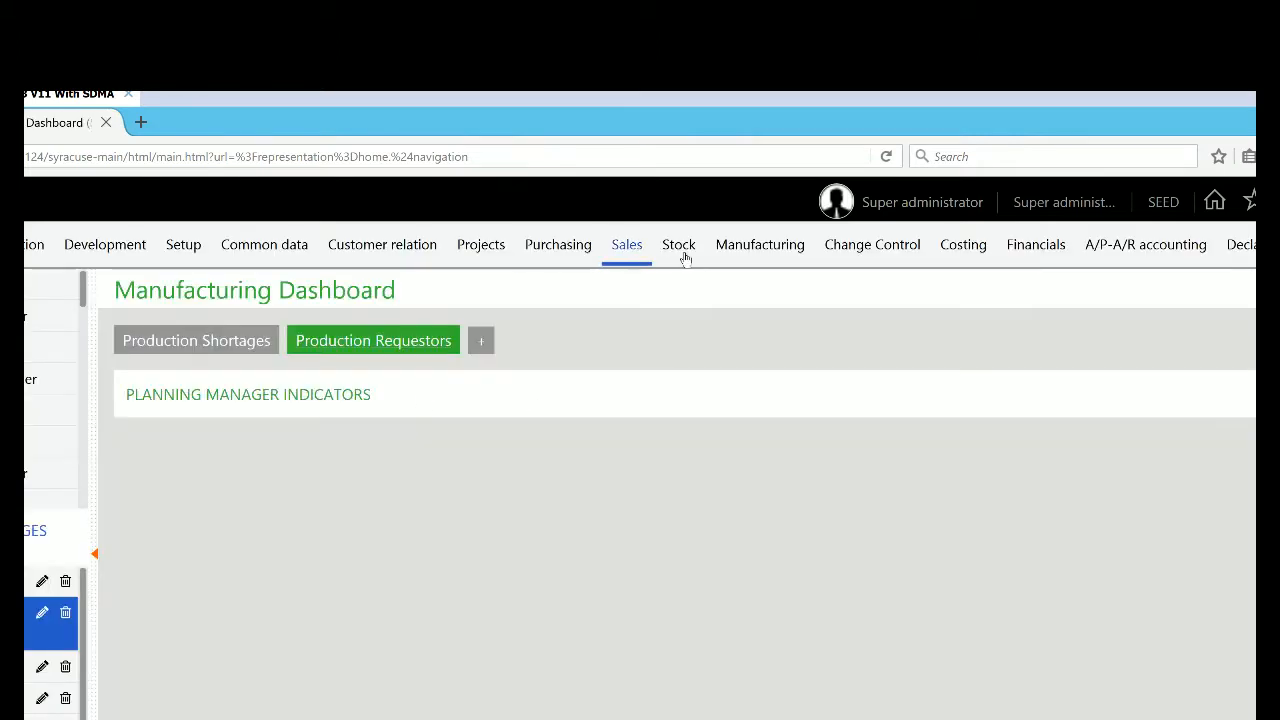
# Open the Products-sites function from the product functions in Common data
pyautogui.click(682, 247)
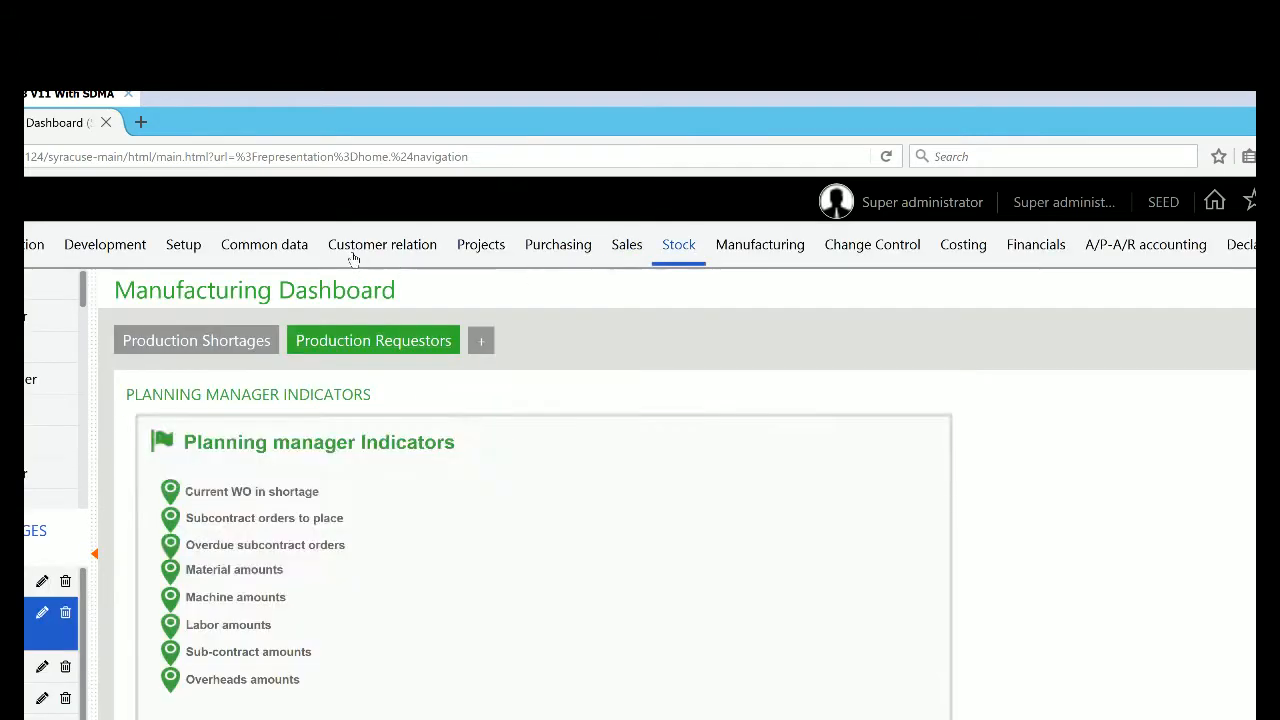
pyautogui.click(277, 258)
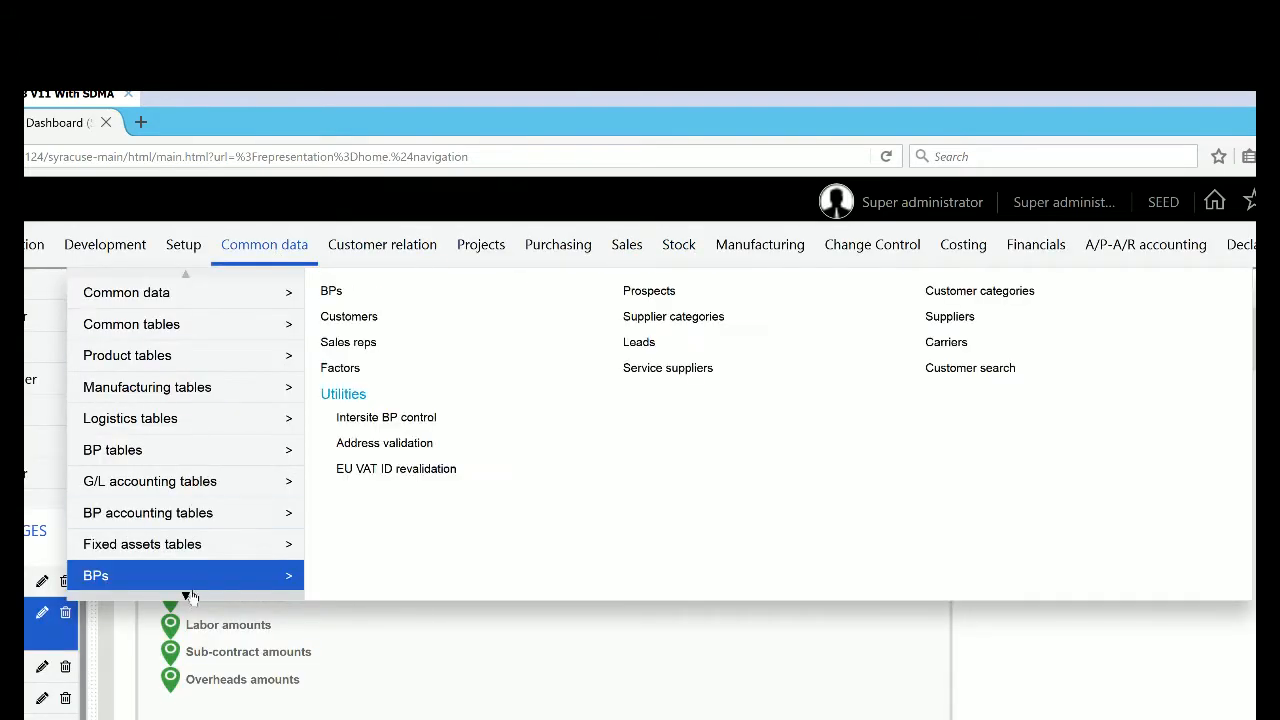
pyautogui.moveTo(194, 520)
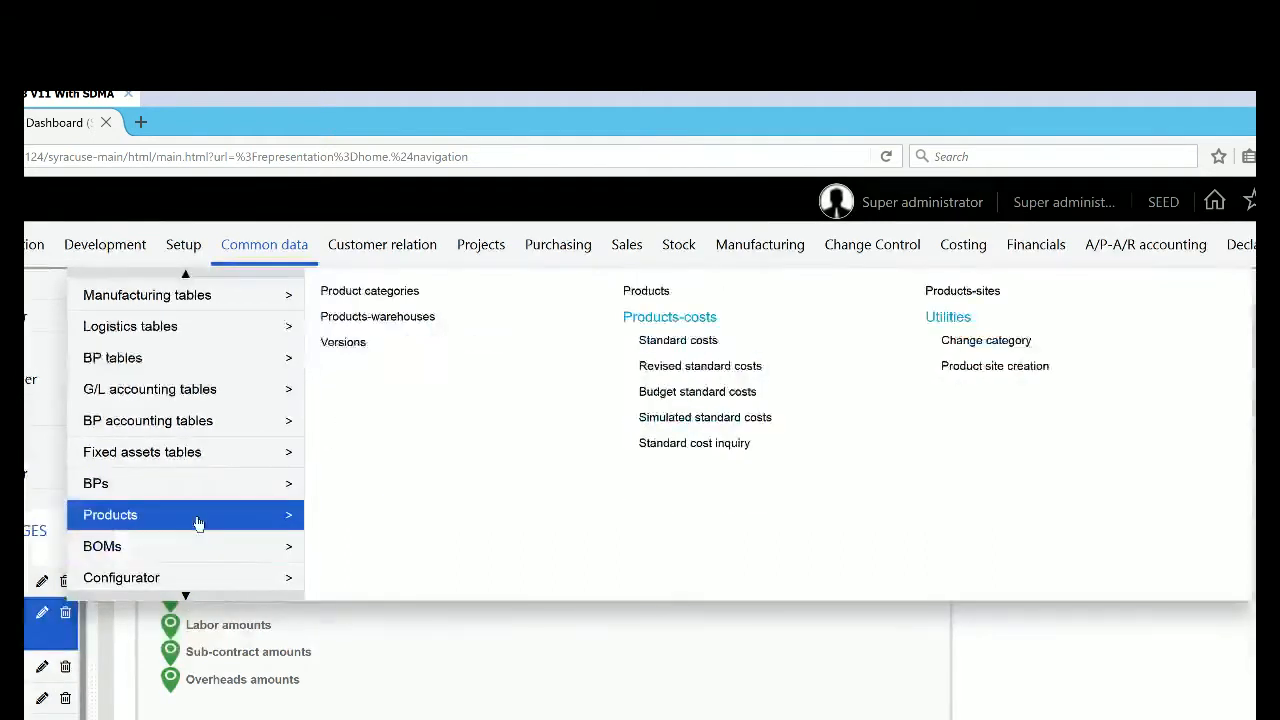
pyautogui.click(960, 294)
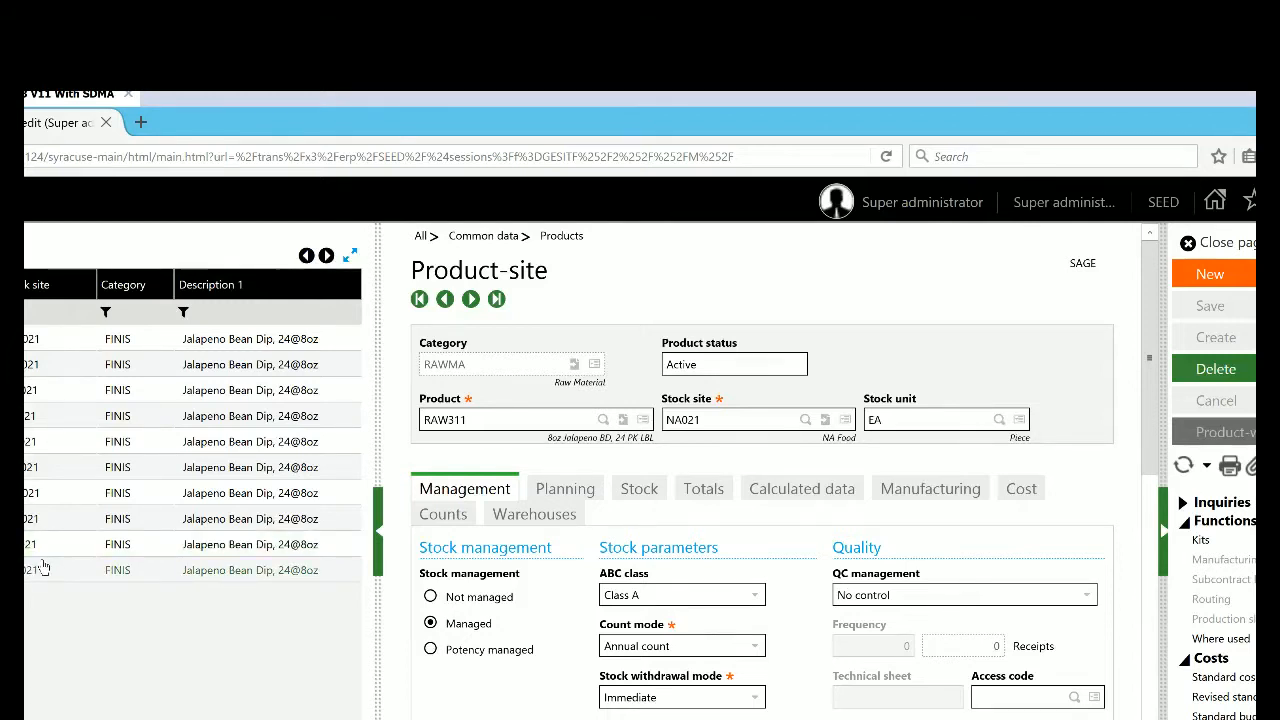
# Open the product-site record of finished product FIN301 at site NA021 and show its cost valuation settings
pyautogui.click(36, 498)
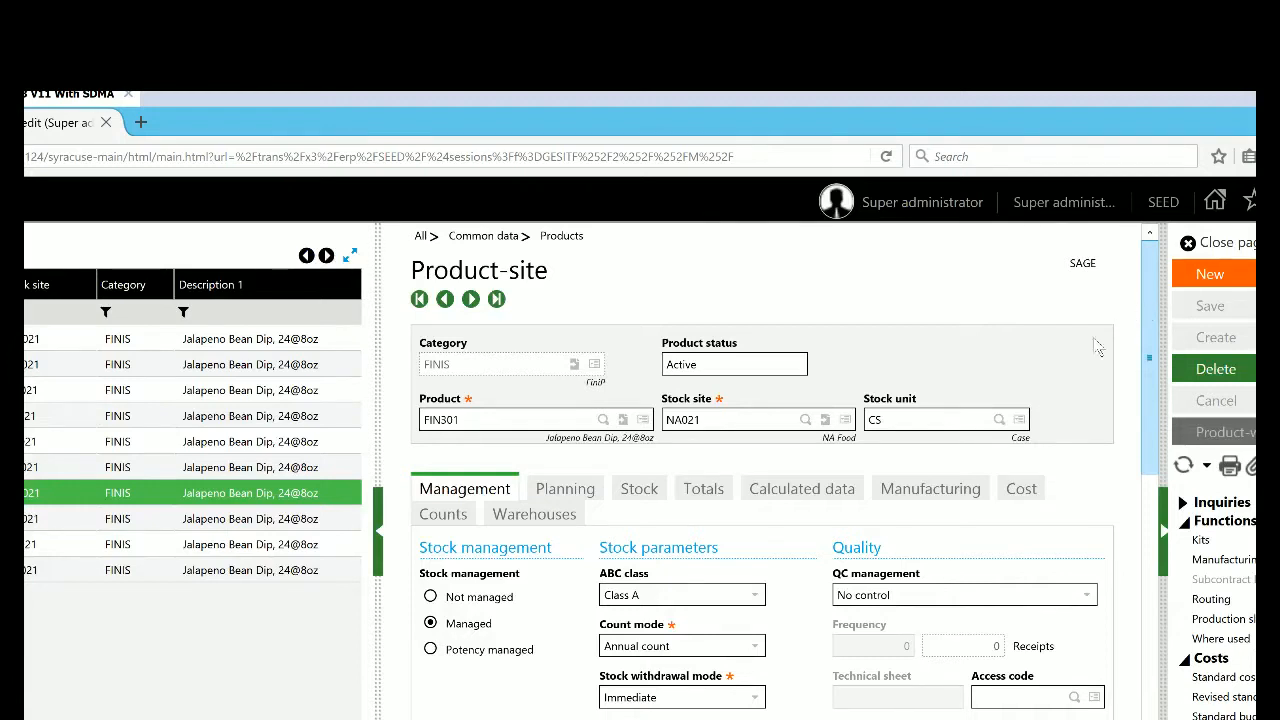
pyautogui.click(1023, 490)
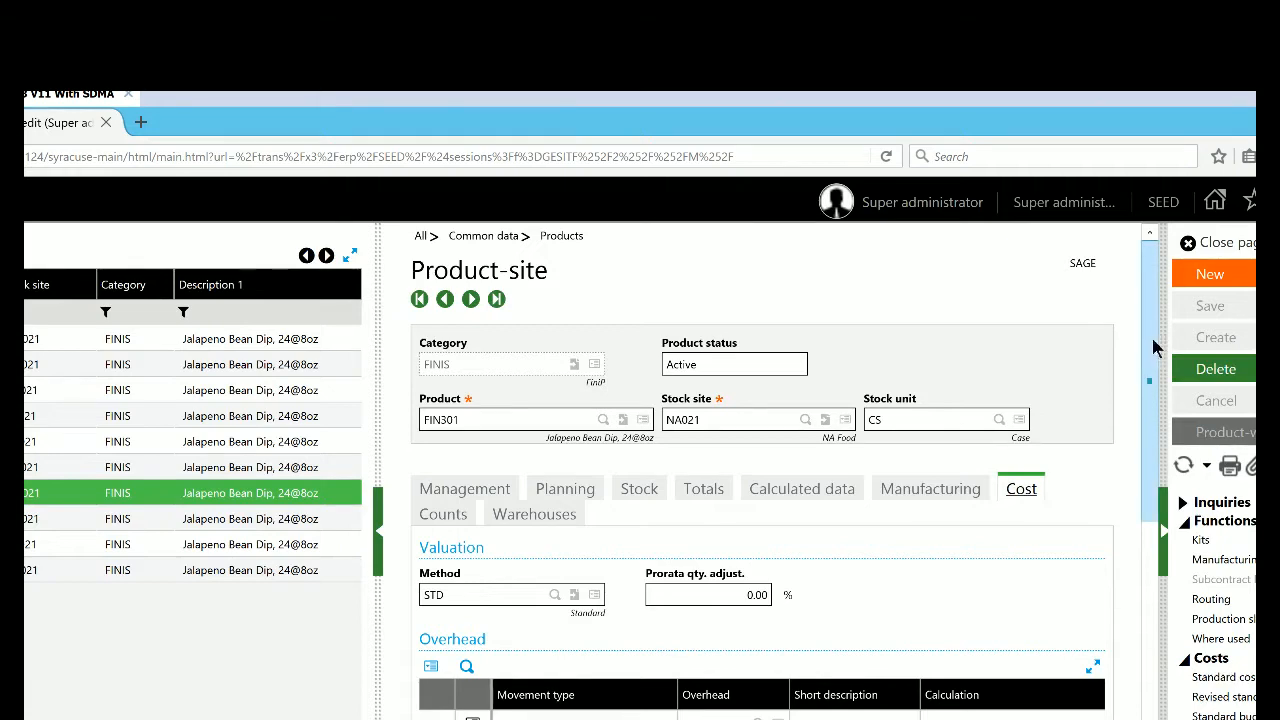
pyautogui.scroll(-1, 1150, 358)
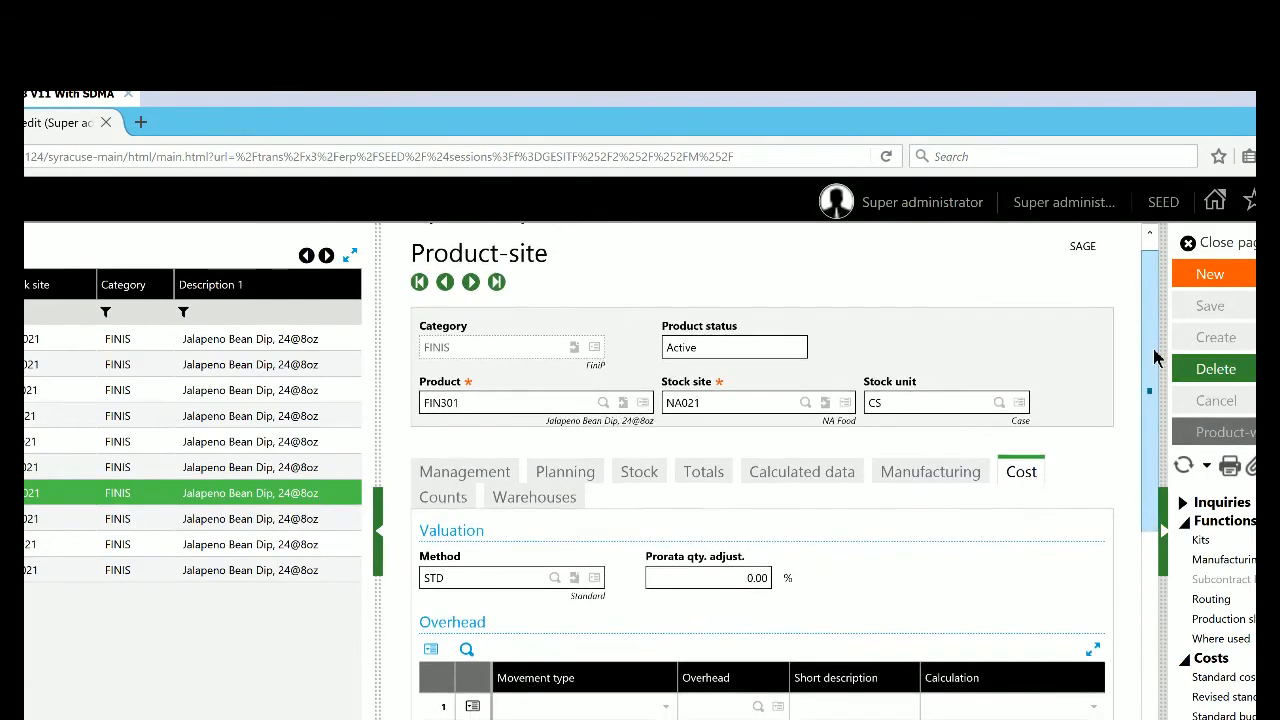
pyautogui.moveTo(1152, 347); pyautogui.dragTo(1152, 435)
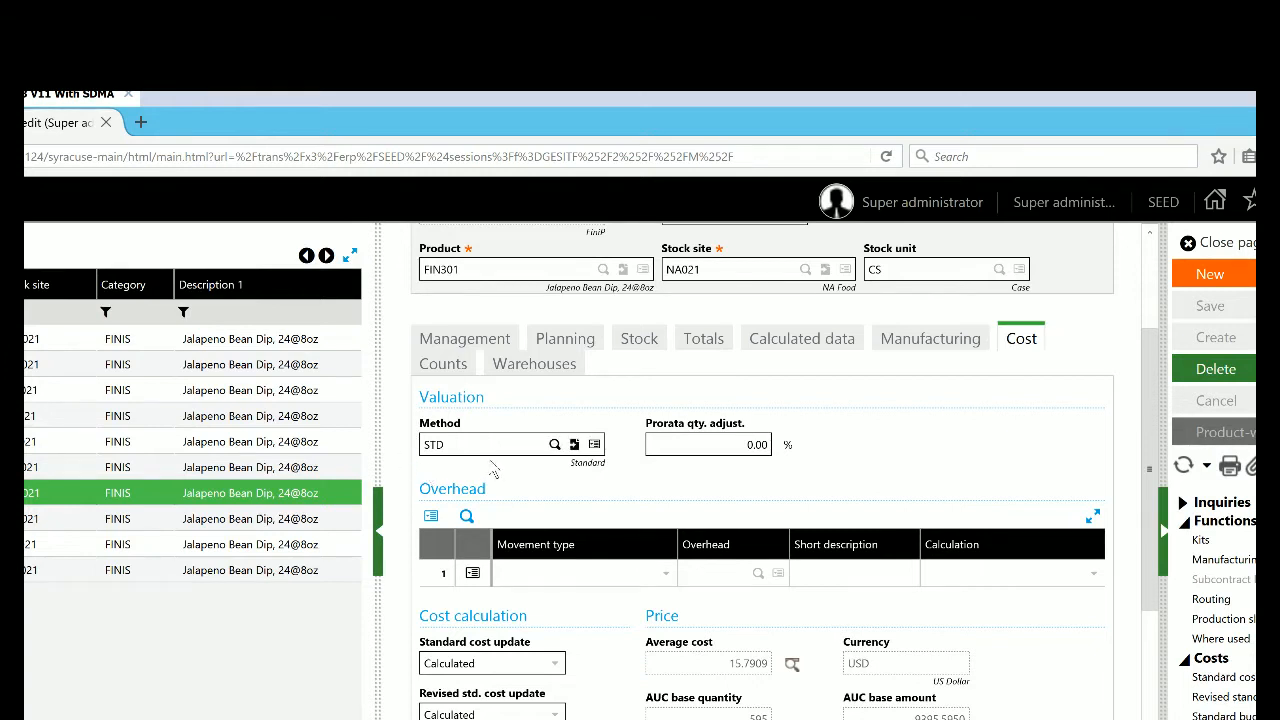
# Examine the full list of available valuation methods for the product-site and close it without picking another one
pyautogui.click(555, 445)
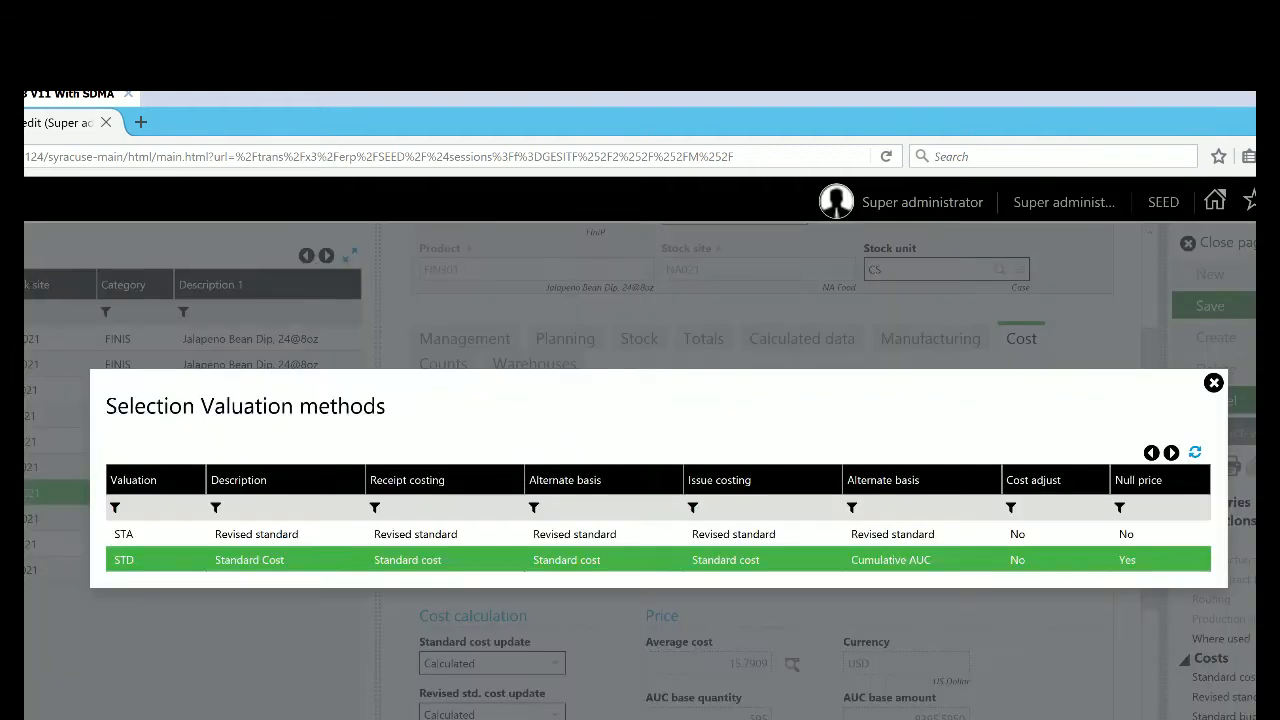
pyautogui.click(1152, 454)
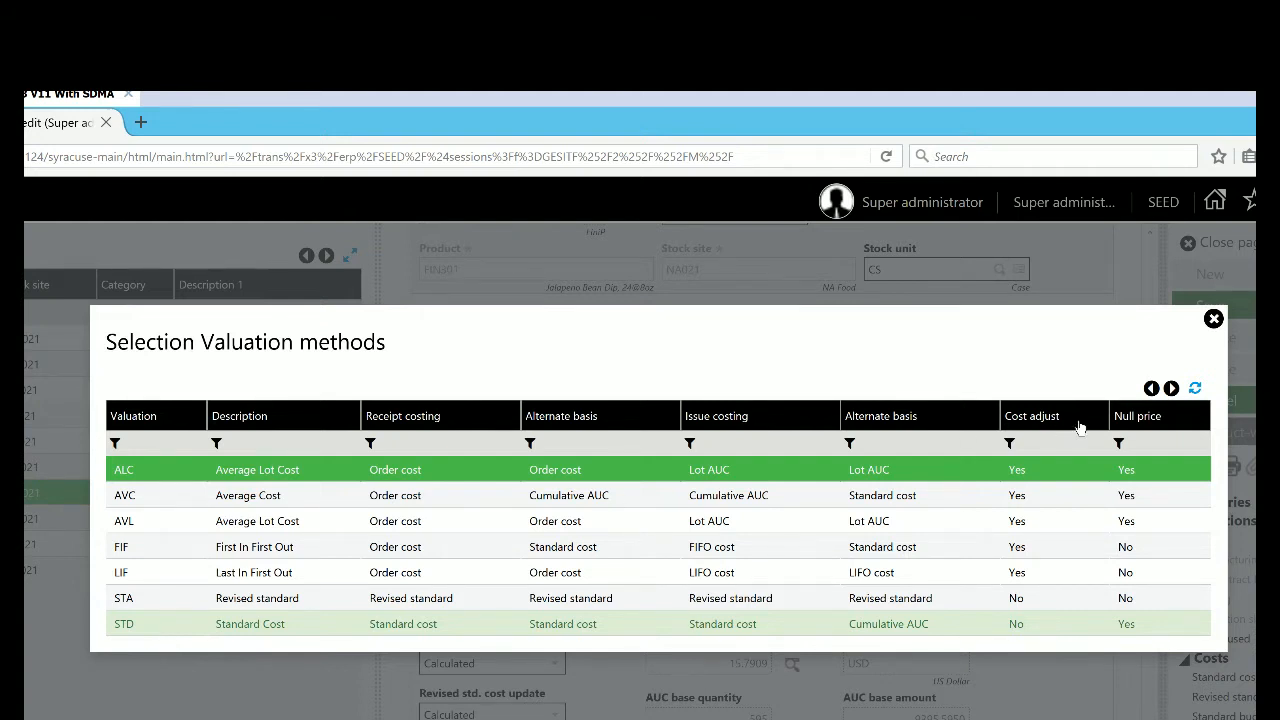
pyautogui.click(1213, 320)
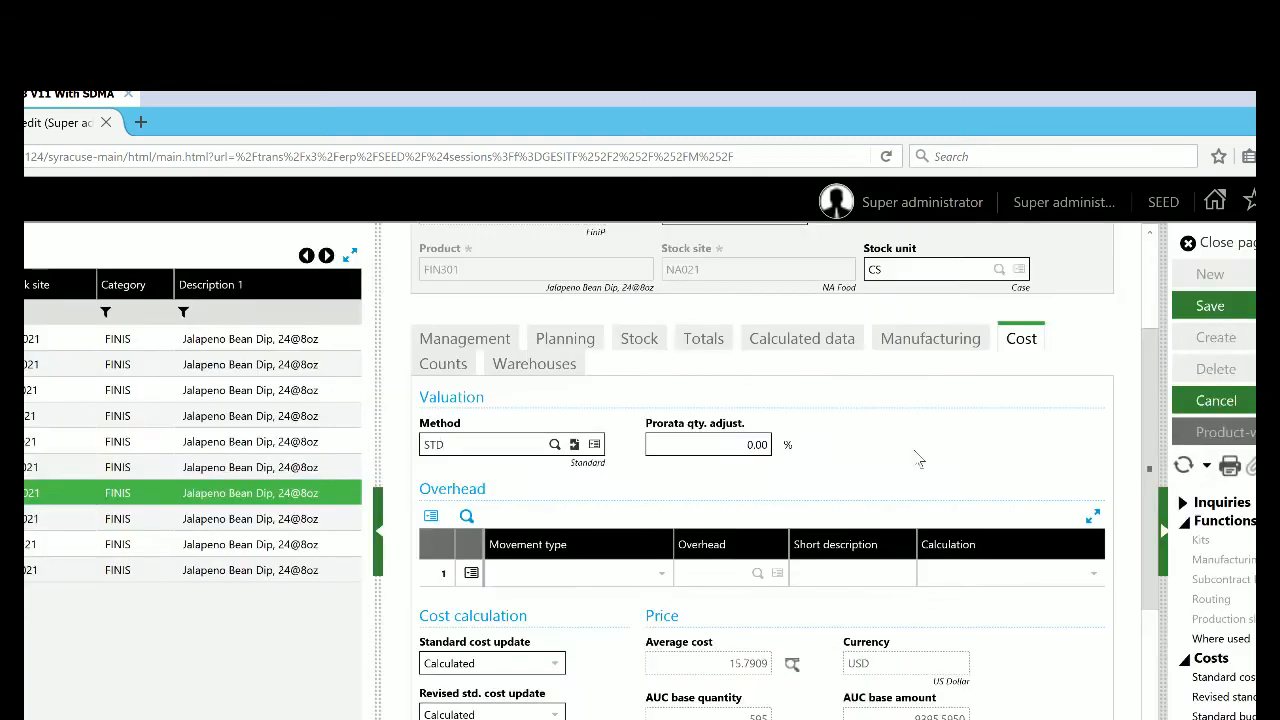
# Choose Calculated as the standard cost update in the product-site's Cost calculation section
pyautogui.scroll(-1, 1150, 380)
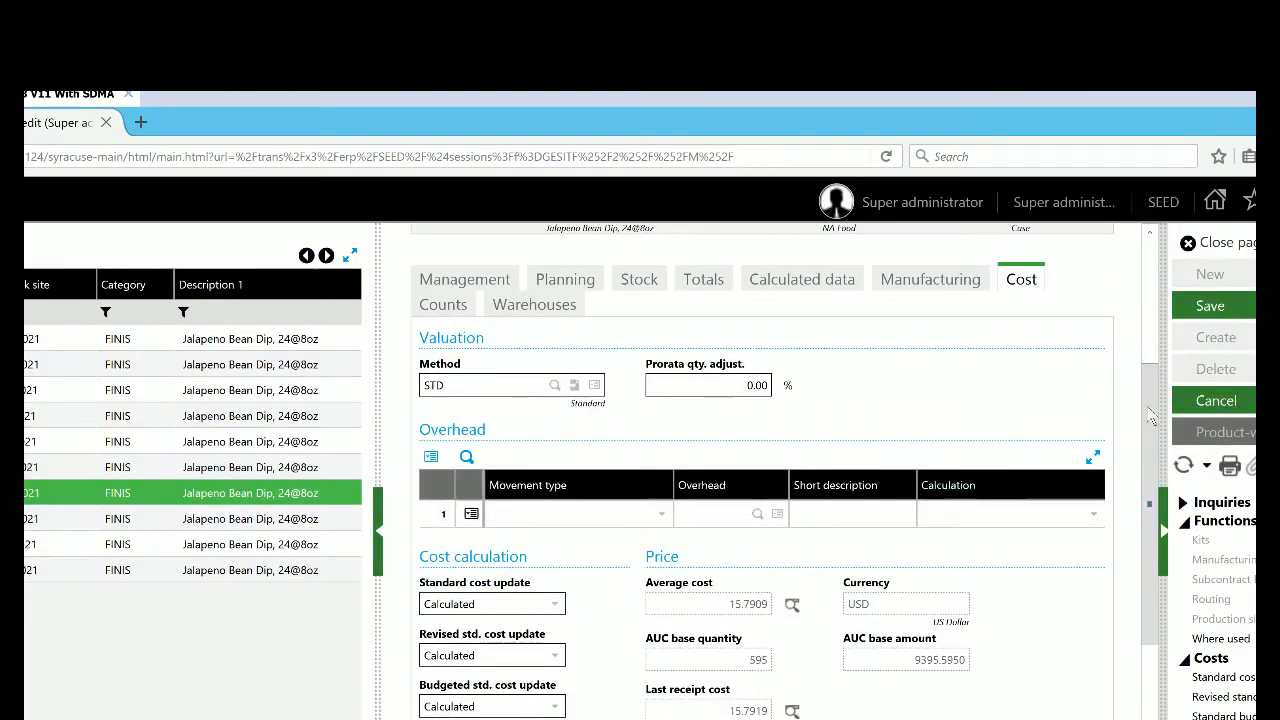
pyautogui.scroll(-1, 1152, 405)
pyautogui.moveTo(1151, 447); pyautogui.dragTo(1151, 511)
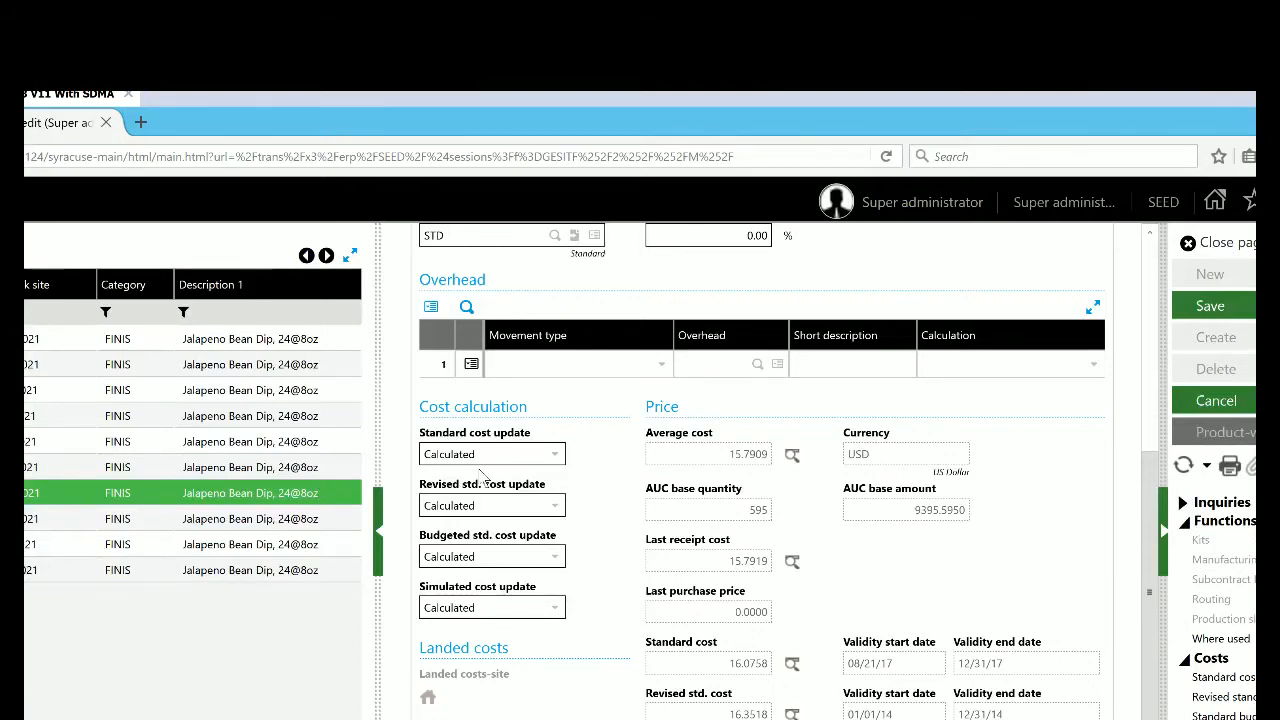
pyautogui.click(555, 456)
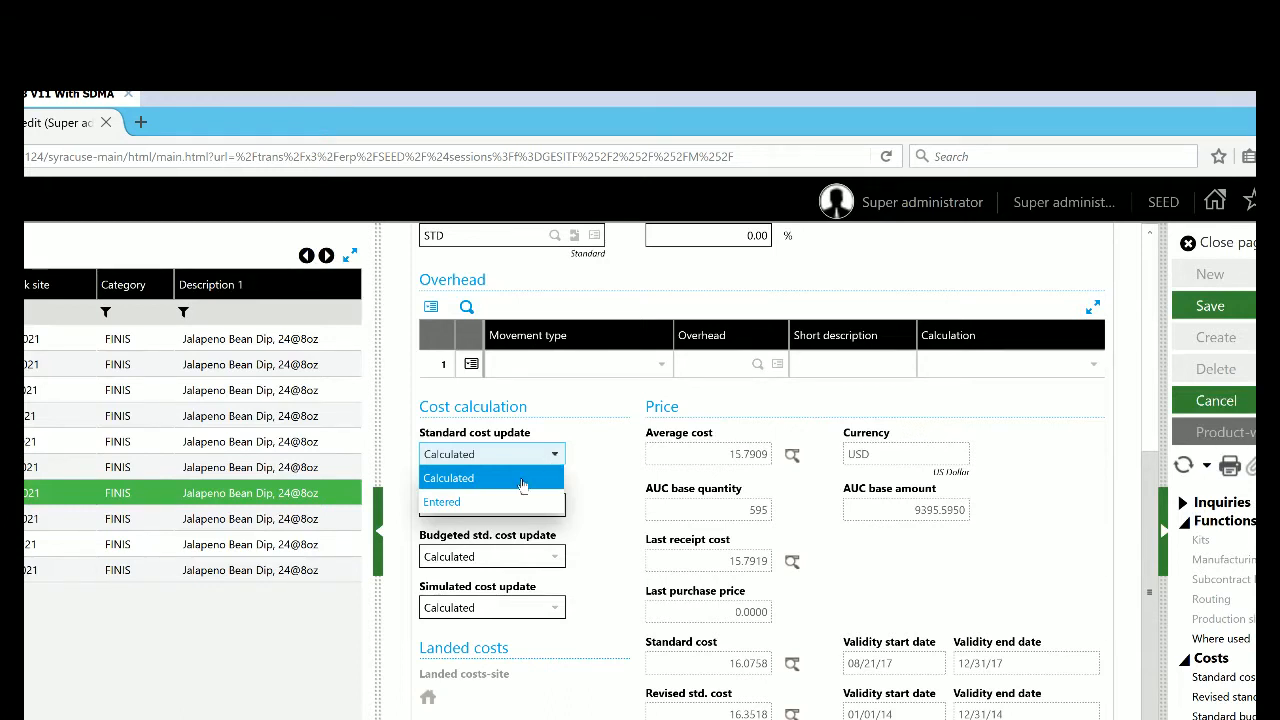
pyautogui.click(521, 479)
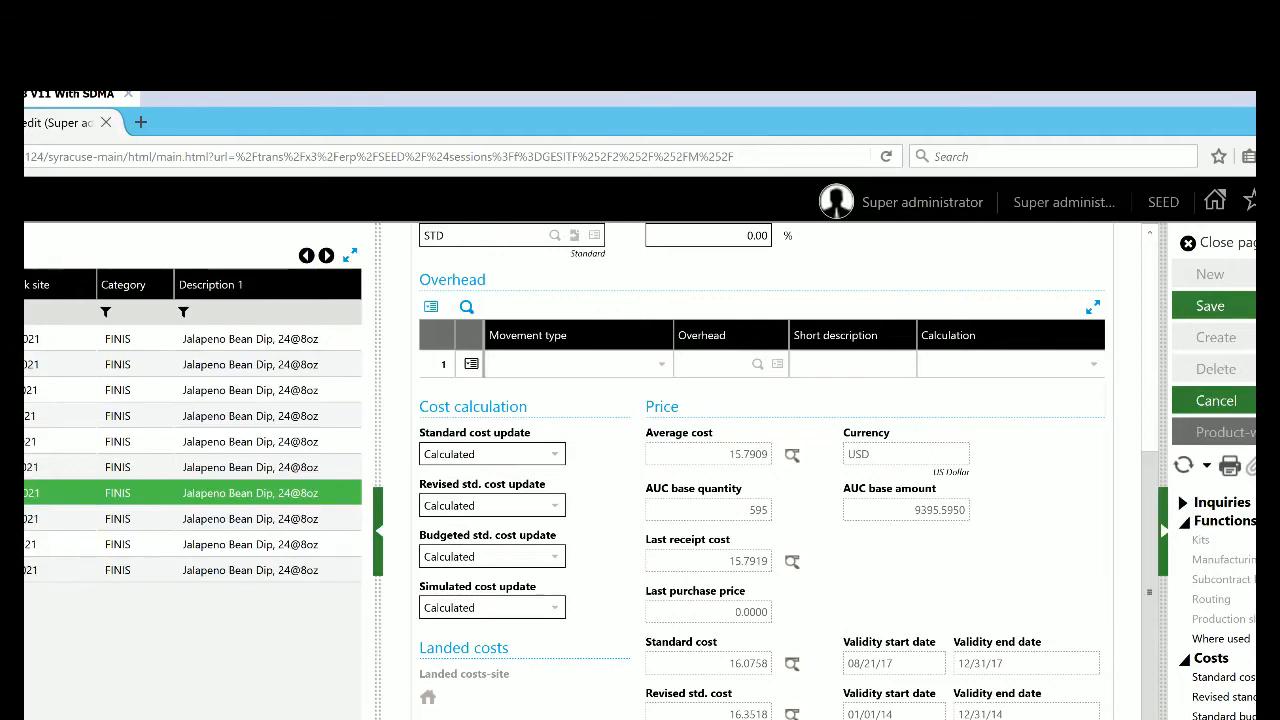
# Open the standard costs of FIN301 from the product-site record, then refresh and slightly widen the list of cost records
pyautogui.scroll(-1, 1222, 665)
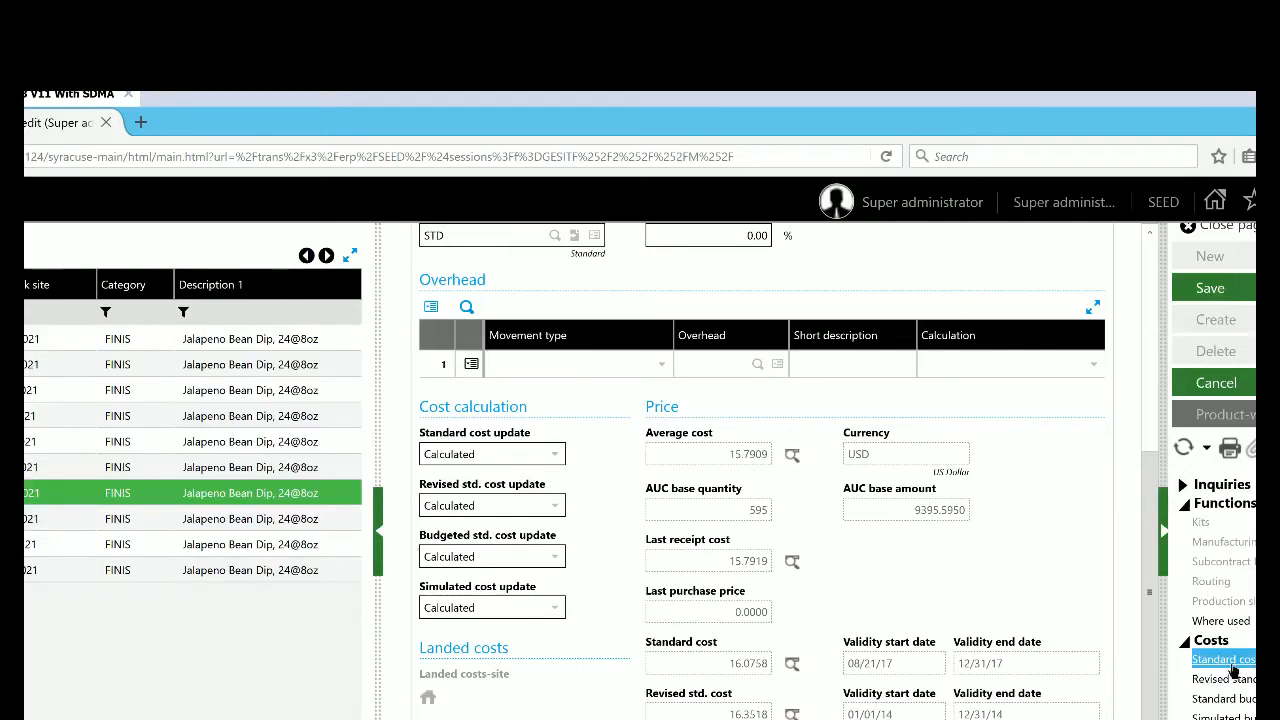
pyautogui.click(1228, 660)
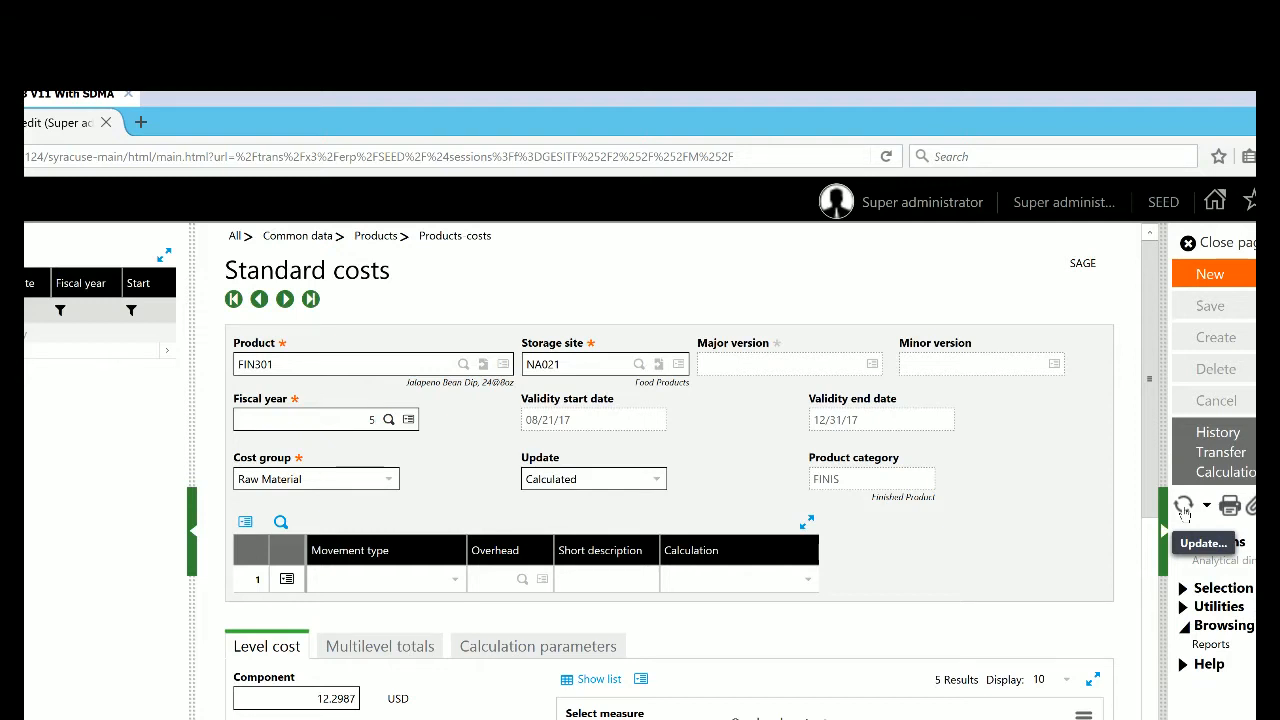
pyautogui.click(1184, 508)
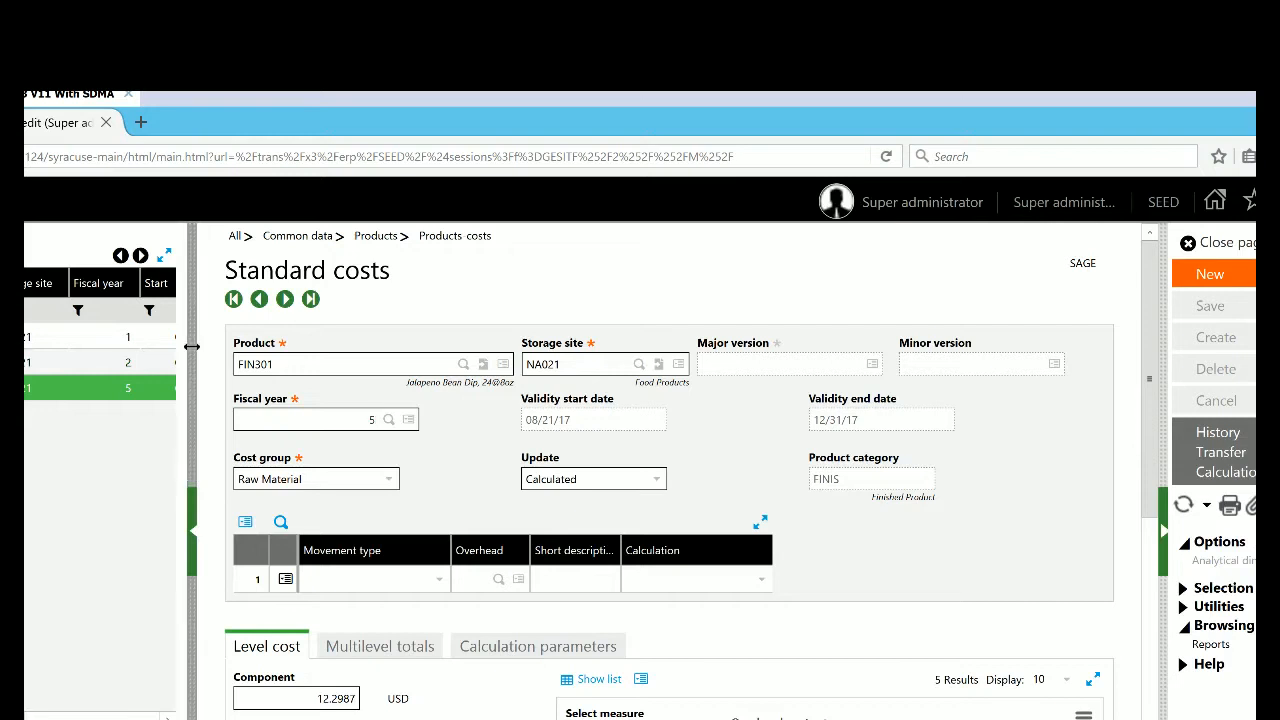
pyautogui.moveTo(192, 348); pyautogui.dragTo(199, 348)
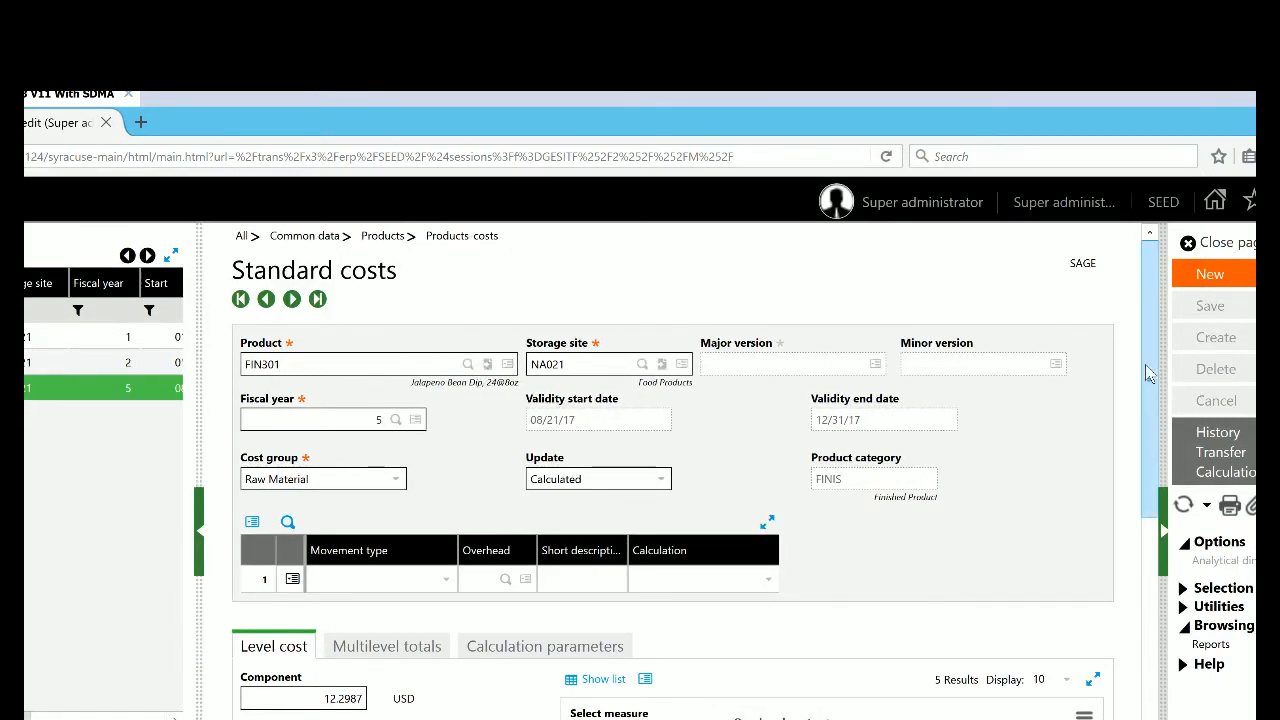
# Examine the level cost breakdown and the multilevel totals of FIN301's standard cost for fiscal year 5
pyautogui.moveTo(1148, 375)
pyautogui.mouseDown()
pyautogui.moveTo(1149, 425)
pyautogui.moveTo(1149, 375)
pyautogui.mouseUp()
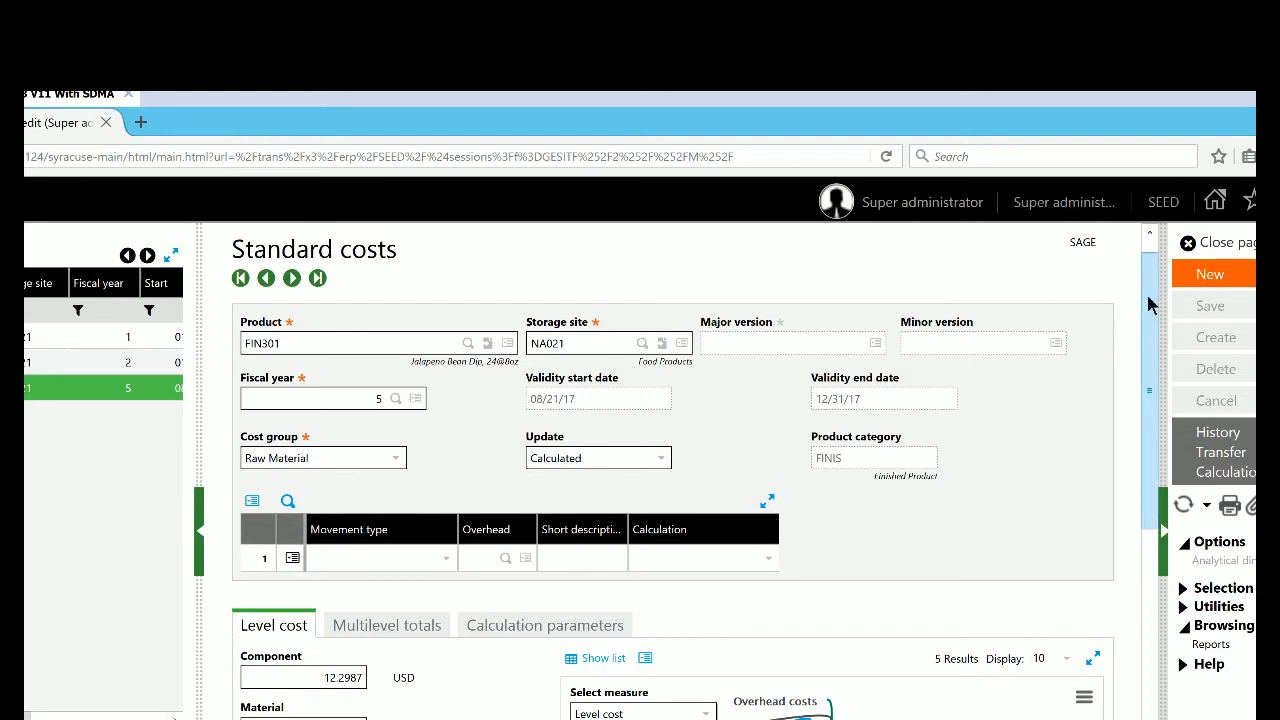
pyautogui.moveTo(1150, 306); pyautogui.dragTo(1153, 330)
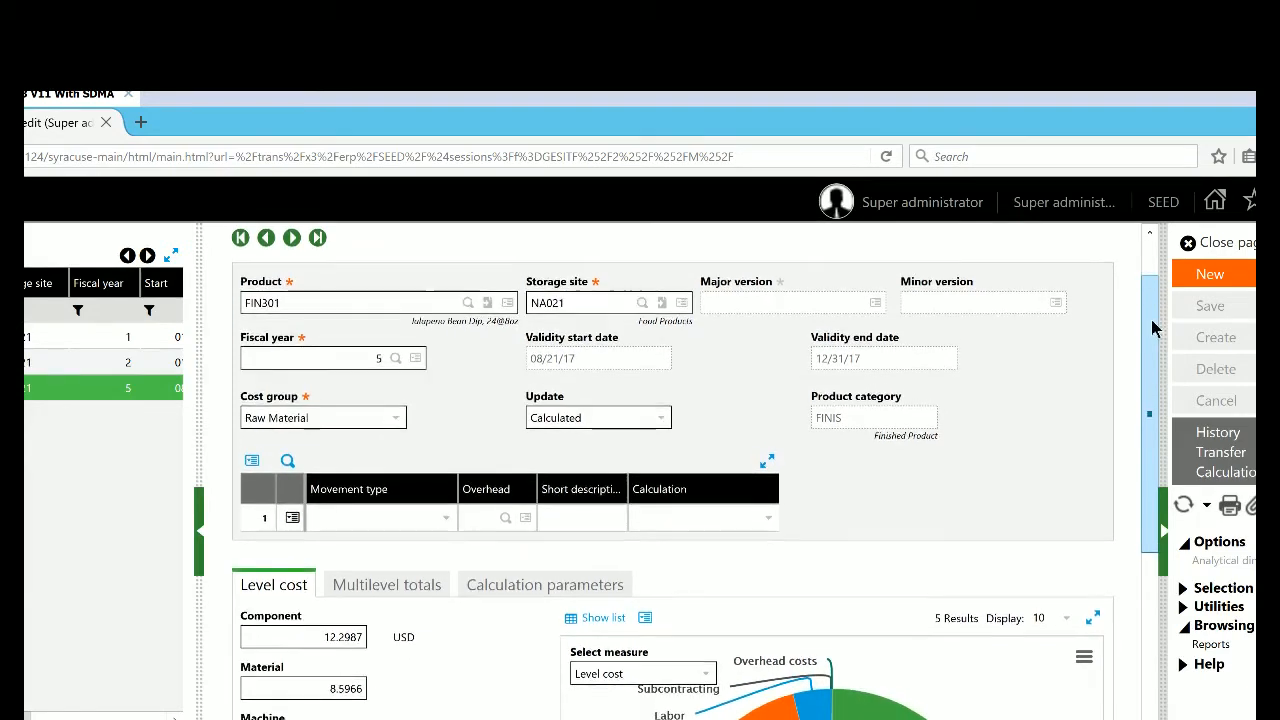
pyautogui.moveTo(1070, 352); pyautogui.dragTo(1070, 352)
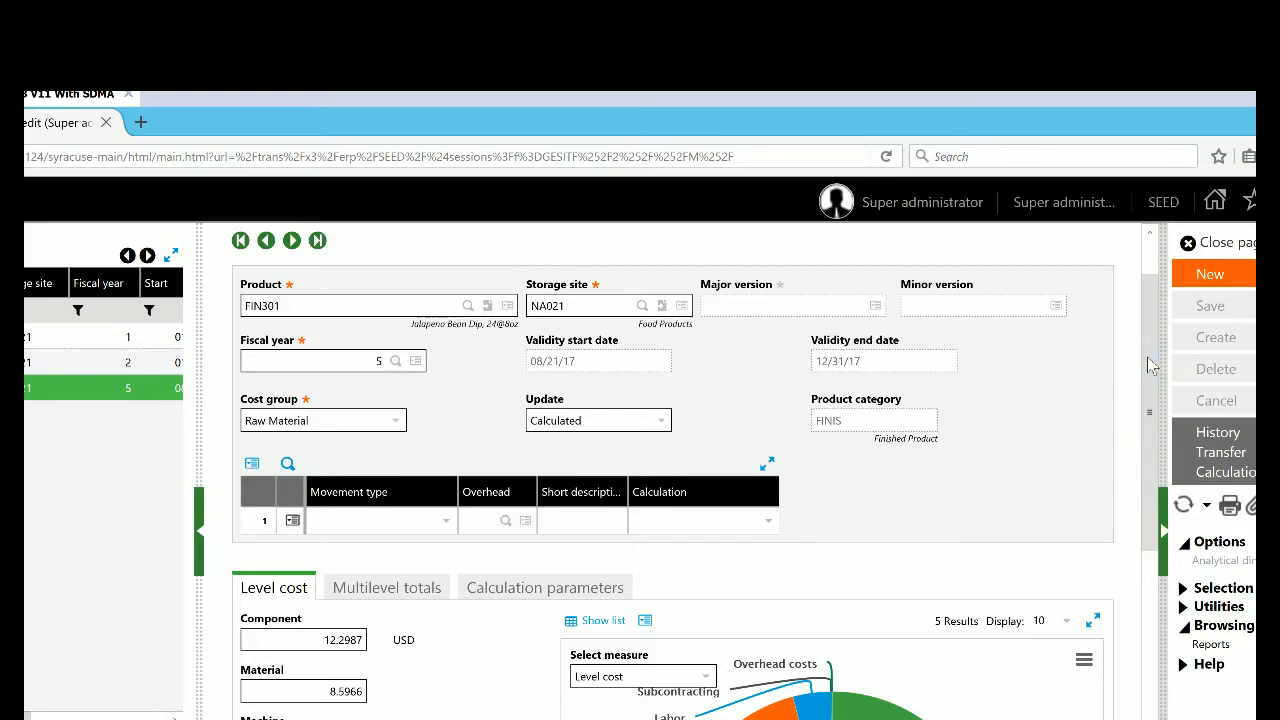
pyautogui.moveTo(1148, 358); pyautogui.dragTo(1133, 497)
pyautogui.scroll(-2, 1130, 530)
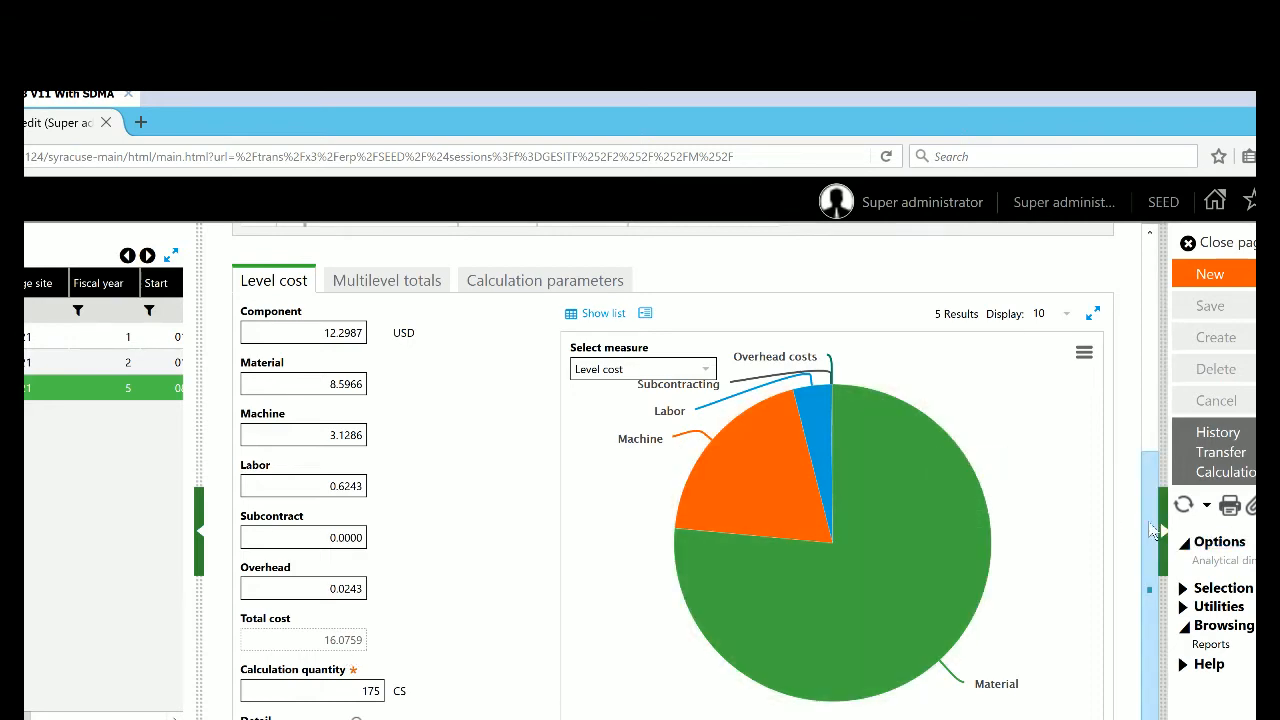
pyautogui.moveTo(1145, 472); pyautogui.dragTo(1147, 550)
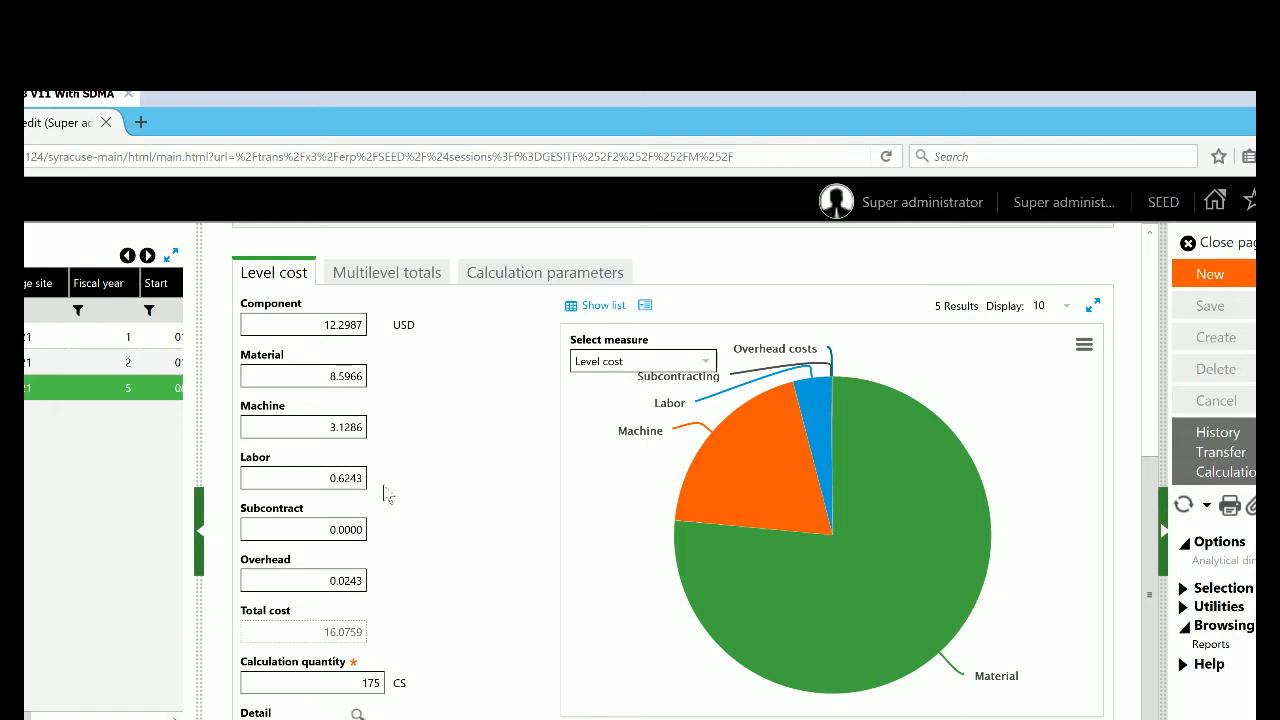
pyautogui.click(381, 274)
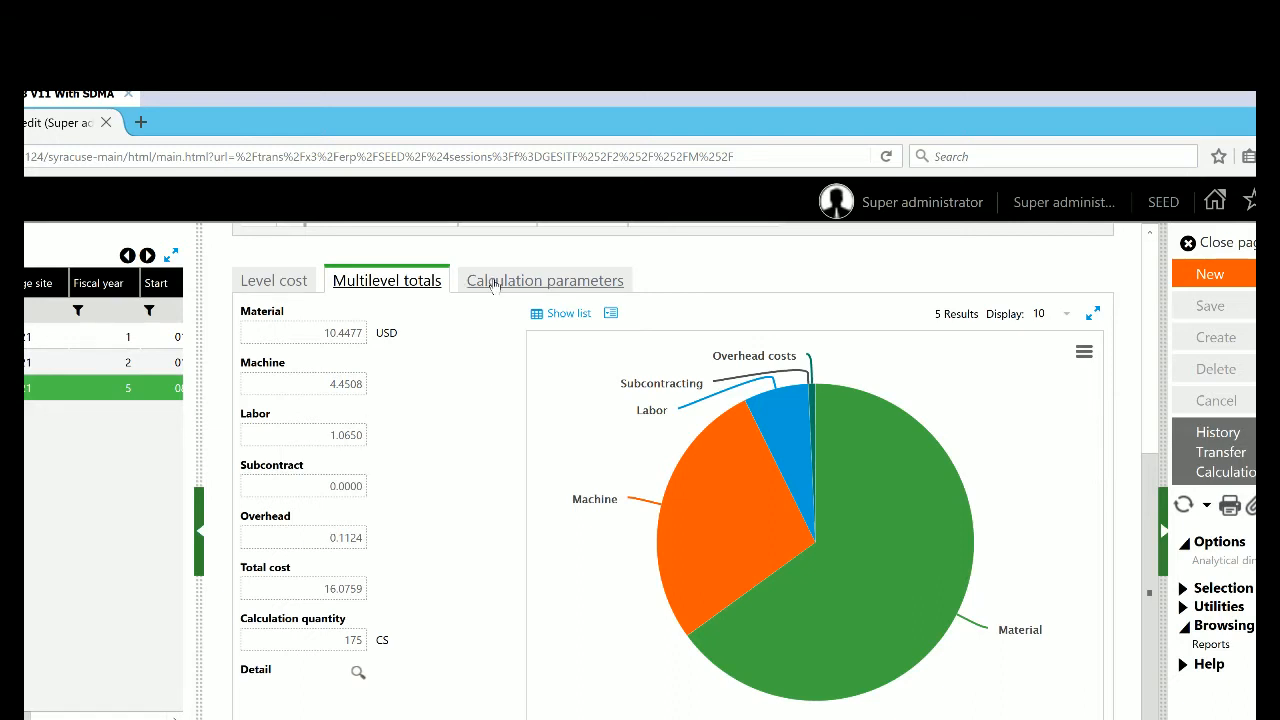
# Examine the calculation parameters of FIN301's standard cost and return to the product-site record
pyautogui.click(494, 282)
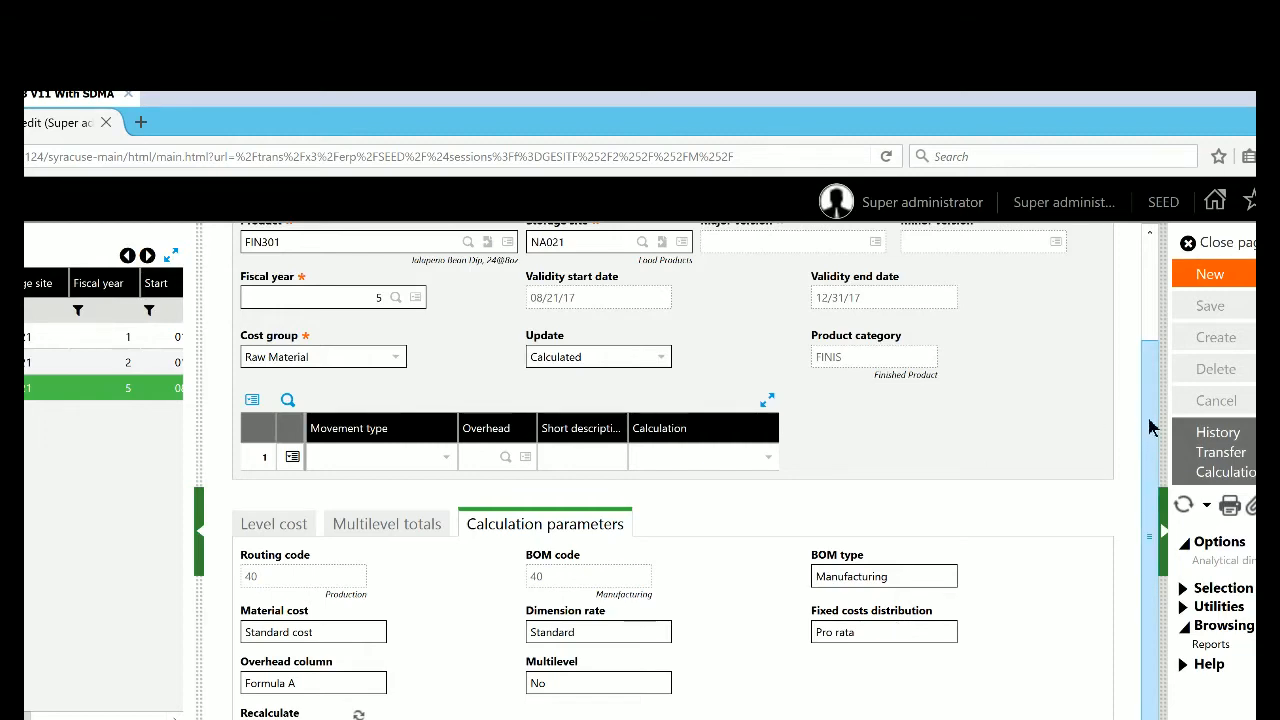
pyautogui.scroll(3, 1150, 428)
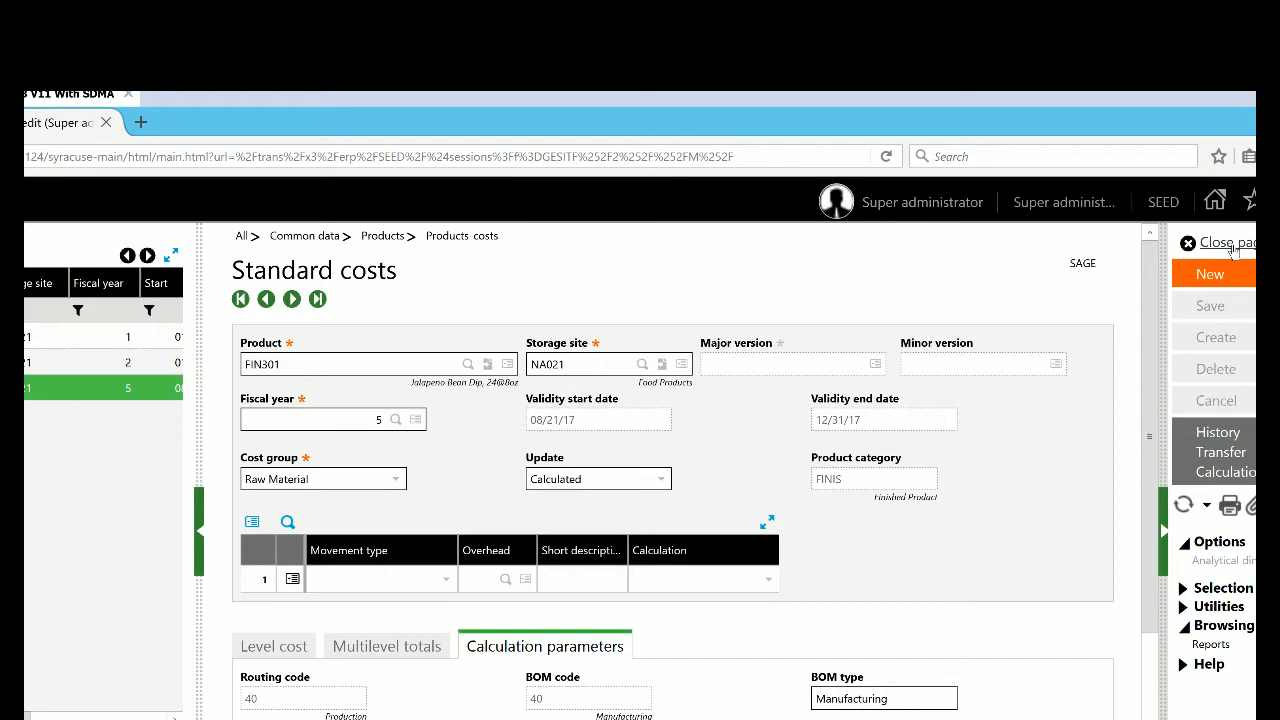
pyautogui.click(1232, 247)
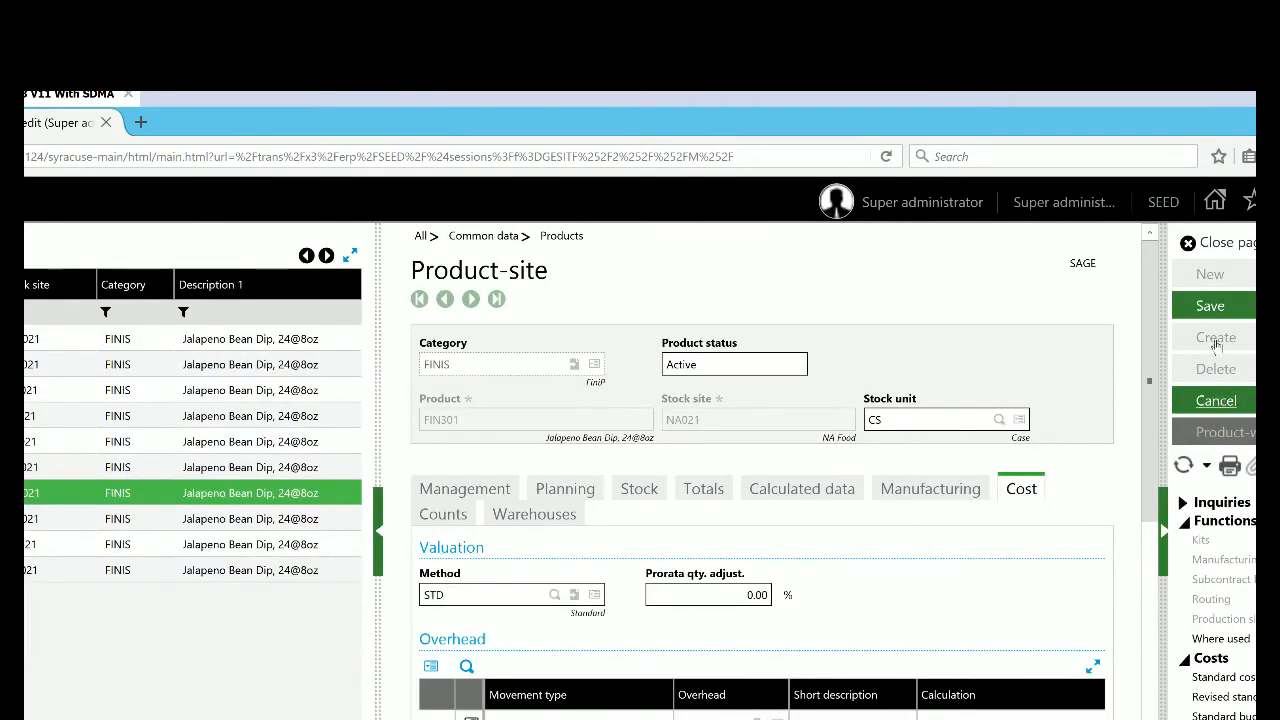
# Discard the pending changes to the FIN301 product-site record and close it
pyautogui.click(1221, 401)
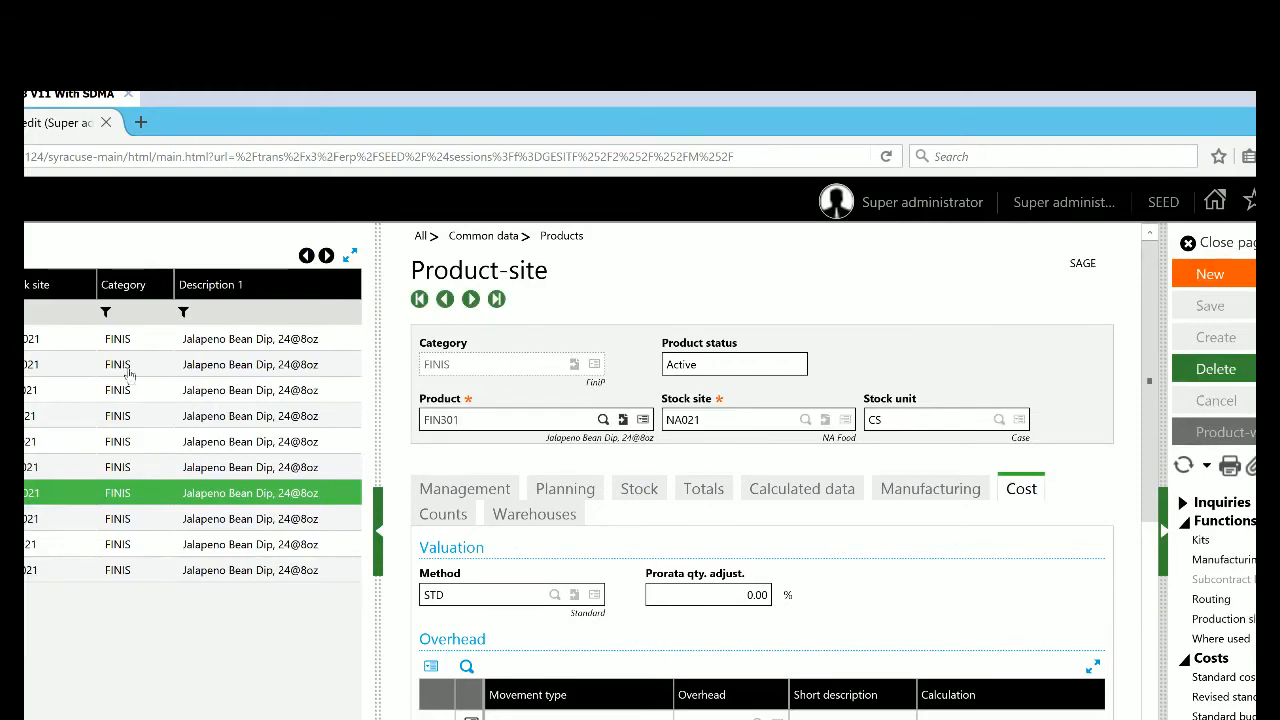
pyautogui.click(24, 368)
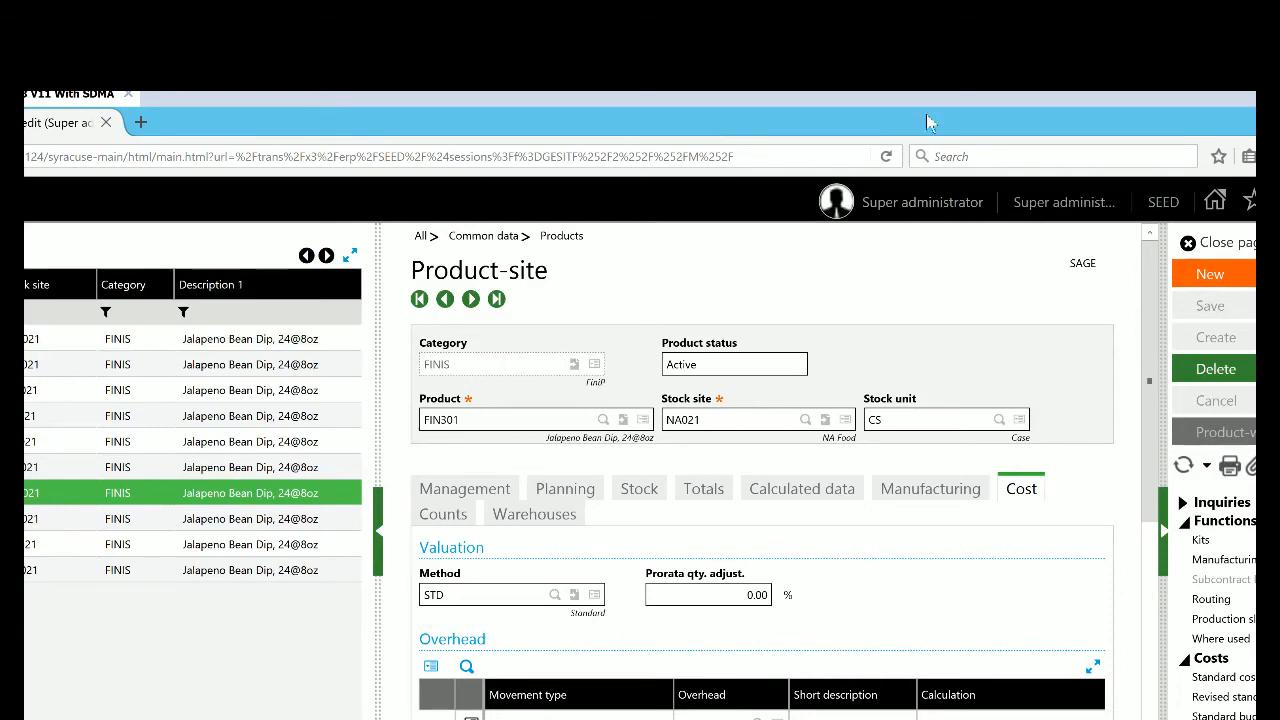
pyautogui.click(1218, 247)
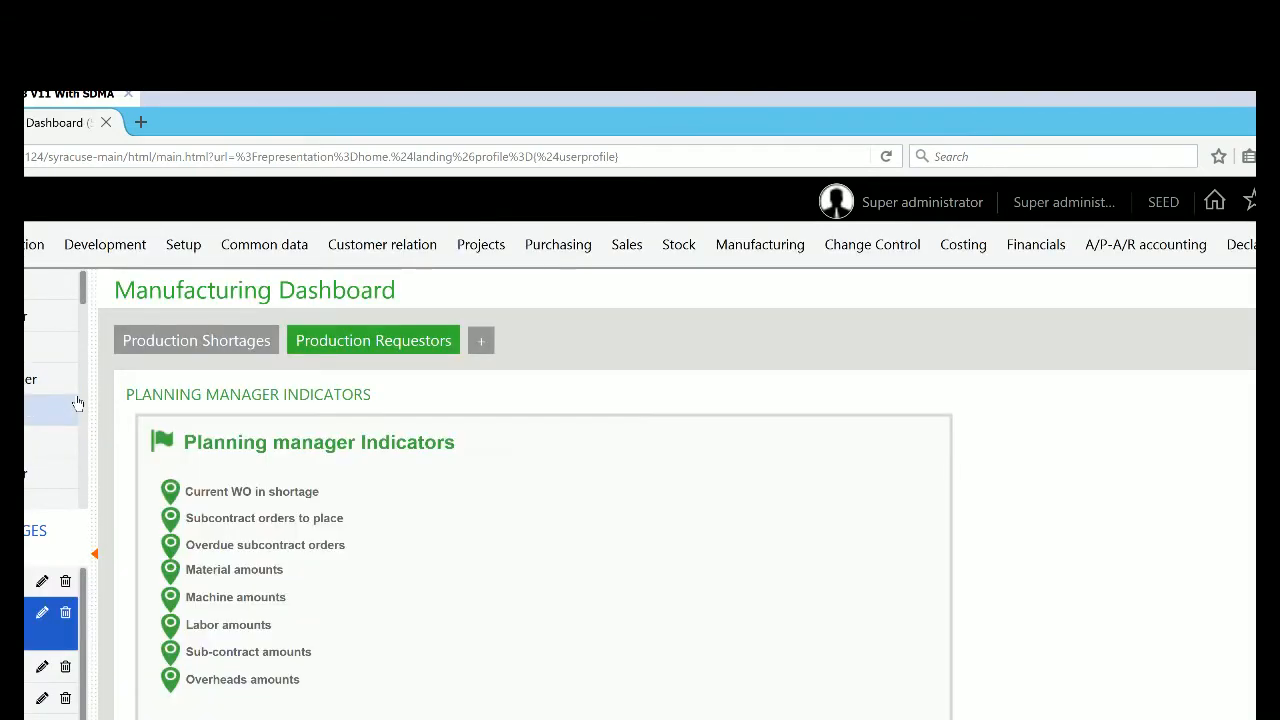
# Open the Standard costs function for products from the common data
pyautogui.click(278, 249)
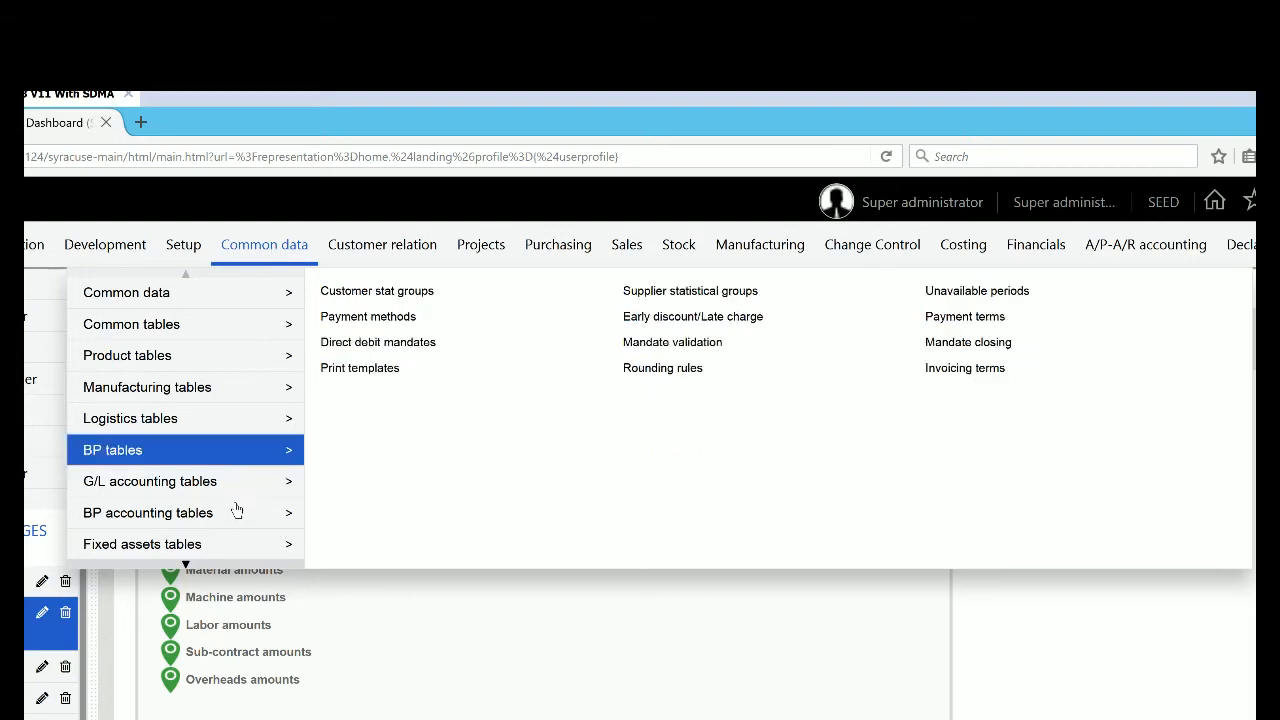
pyautogui.moveTo(190, 490)
pyautogui.click(185, 565)
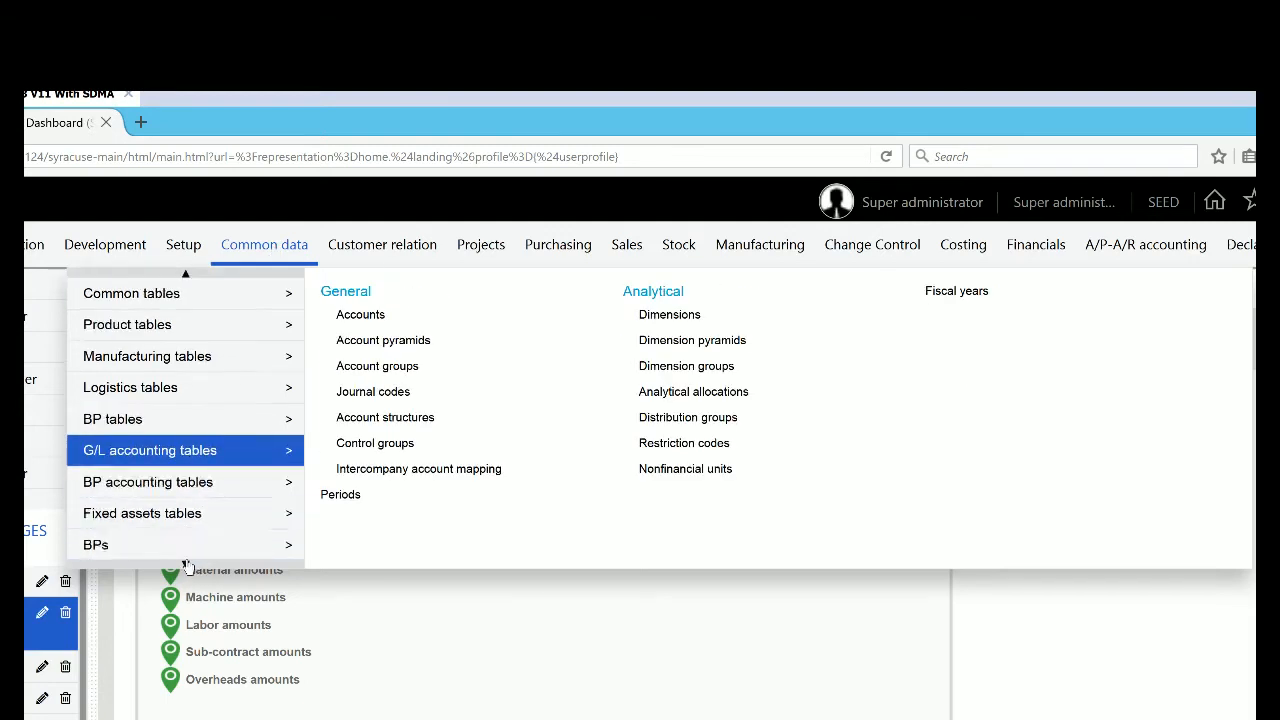
pyautogui.click(185, 565)
pyautogui.click(185, 565)
pyautogui.moveTo(171, 523)
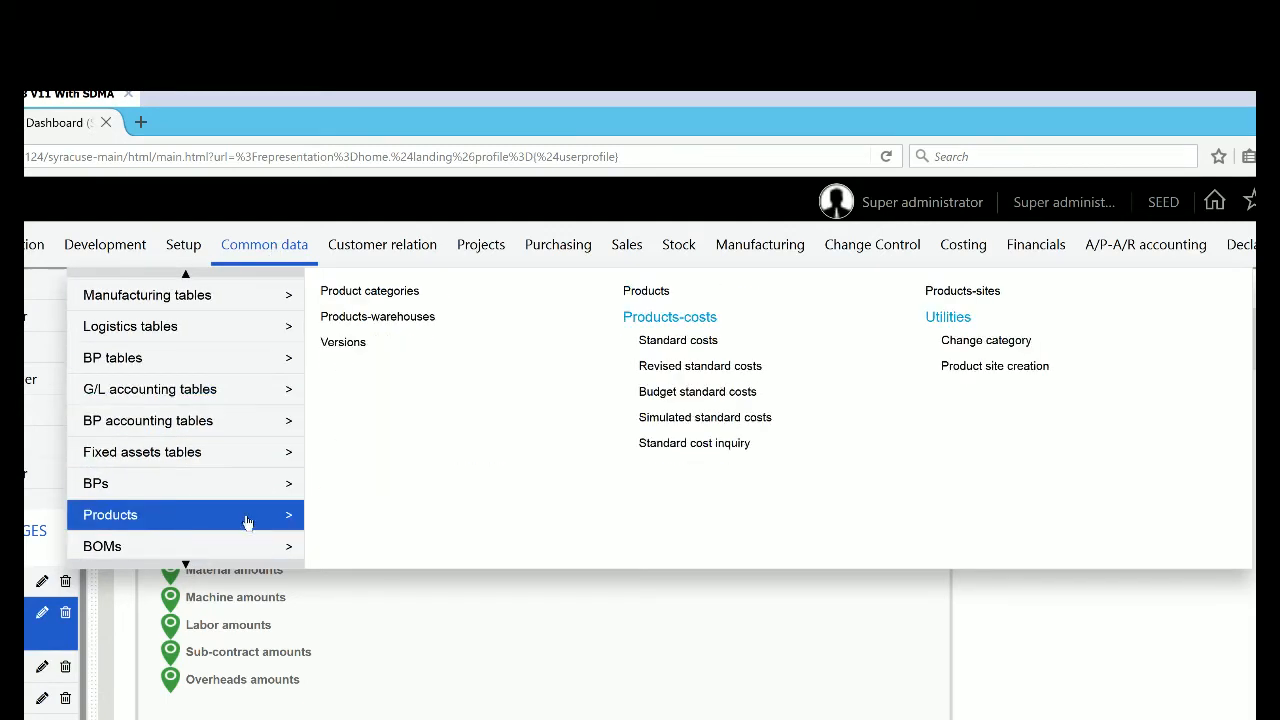
pyautogui.click(692, 345)
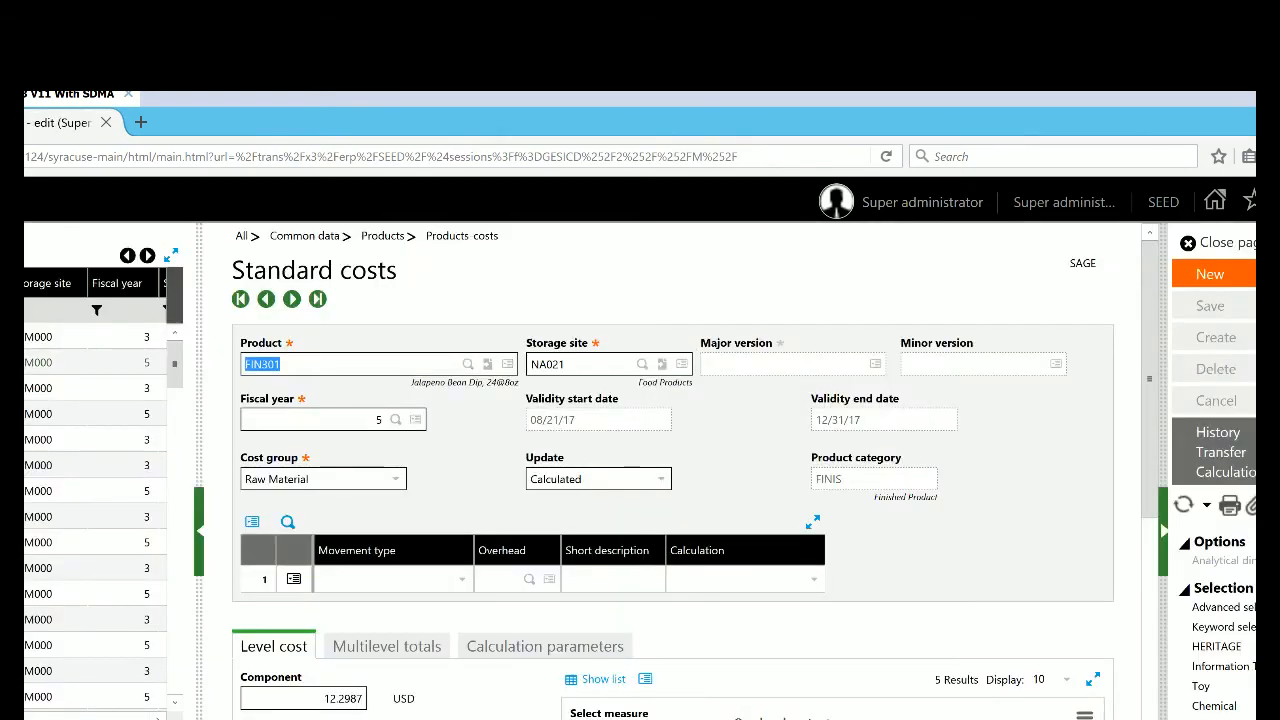
# Filter the cost records by storage site NA021, widen the list and open RAW311's fiscal year 5 record starting 08/21/17
pyautogui.click(28, 310)
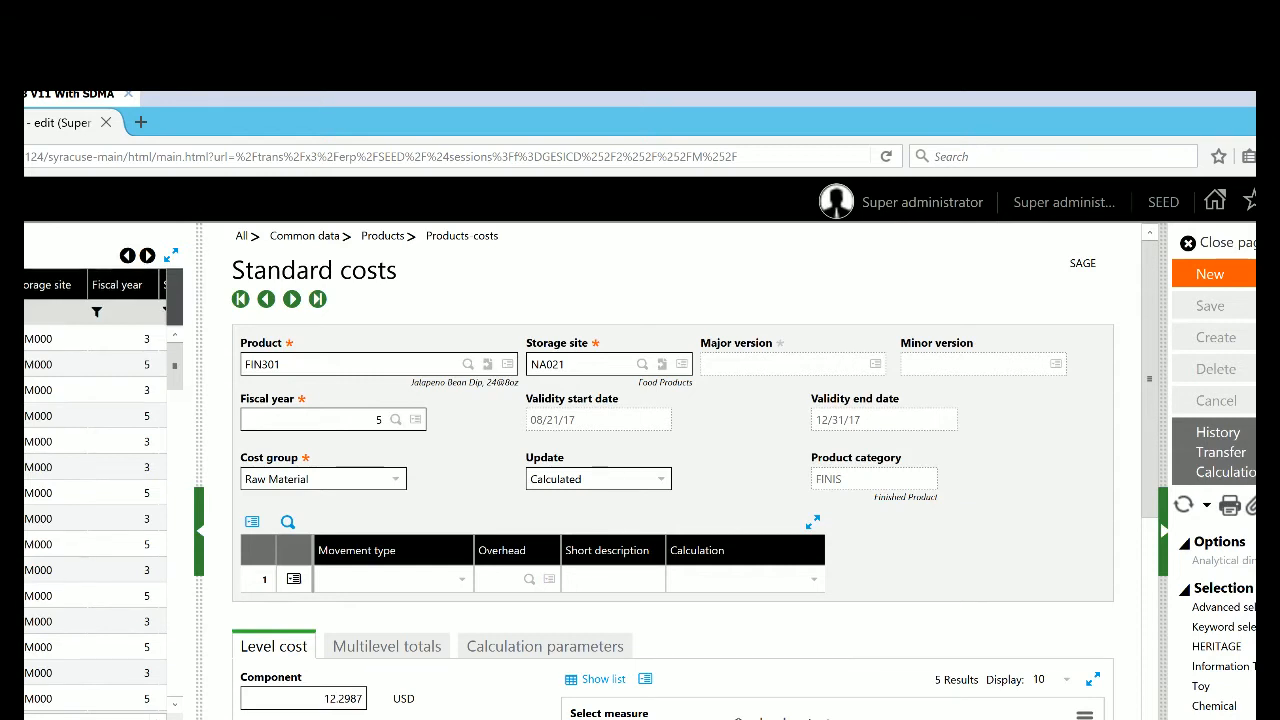
pyautogui.click(46, 312)
pyautogui.write('na0')
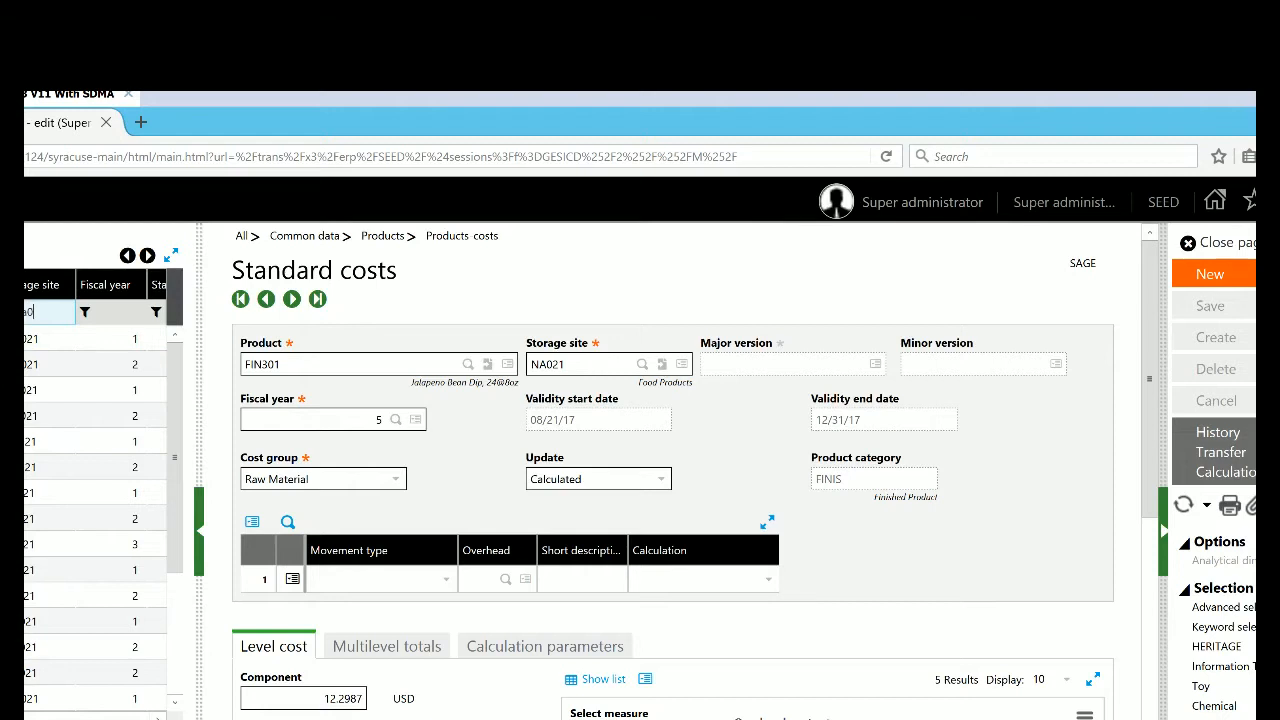
pyautogui.write('21')
pyautogui.press('Return')
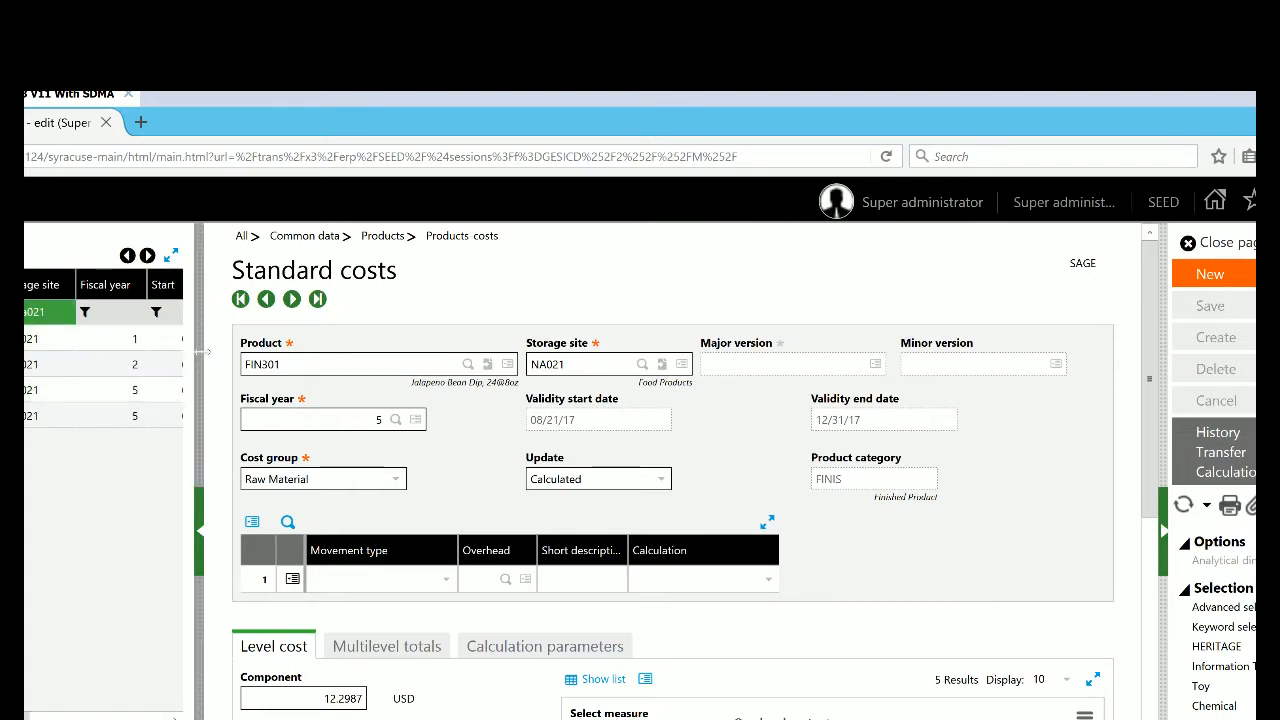
pyautogui.moveTo(207, 364); pyautogui.dragTo(262, 372)
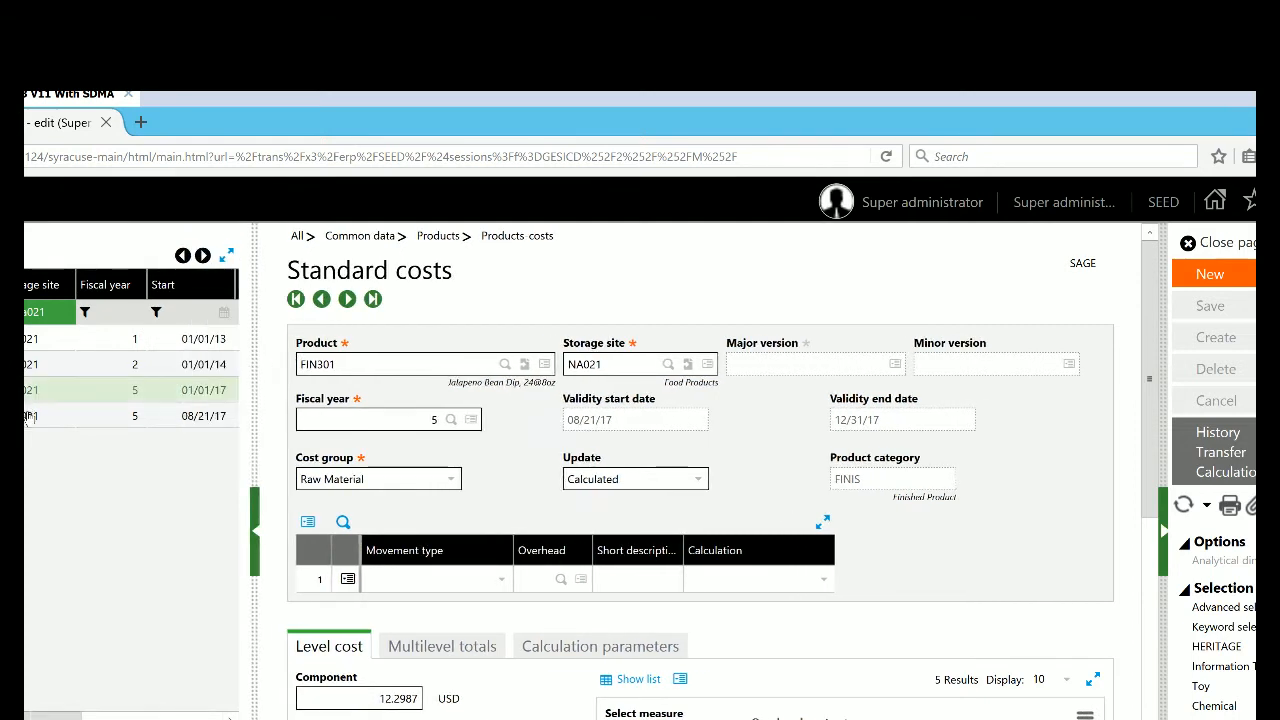
pyautogui.click(130, 415)
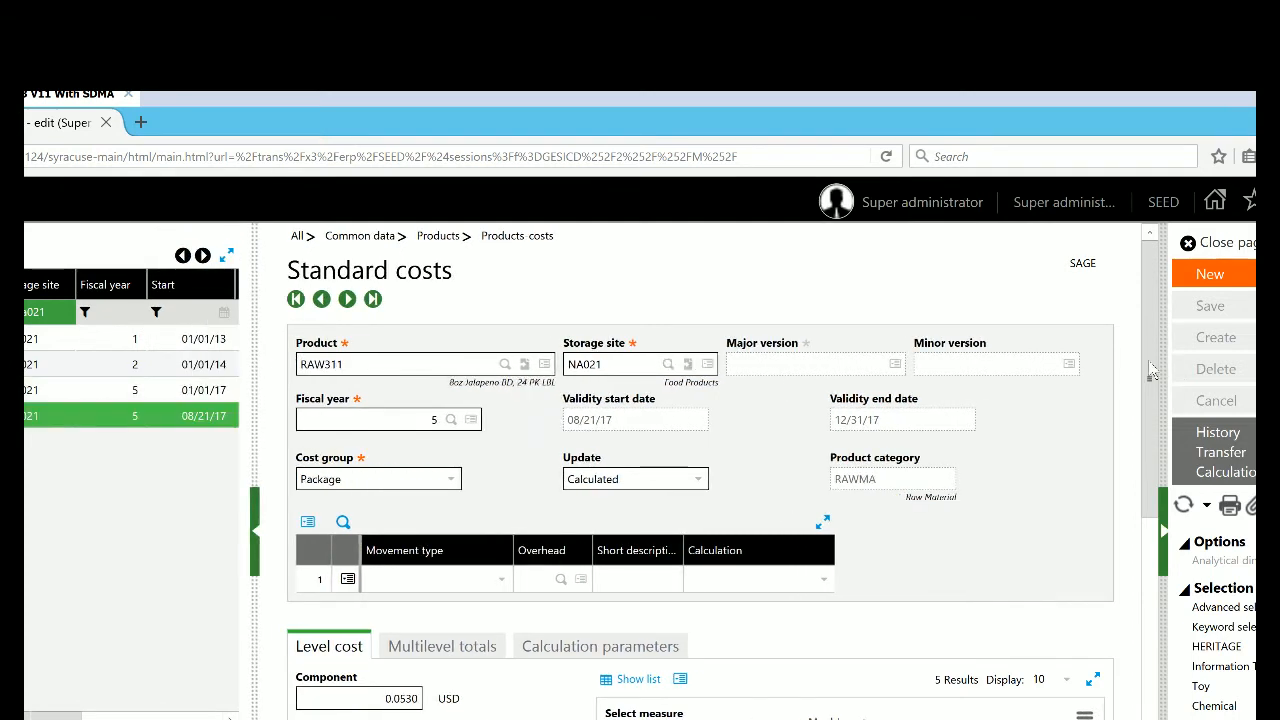
# Examine RAW311's level cost and the two fiscal year 5 records starting 01/01/17 and 08/21/17, then close the standard costs
pyautogui.moveTo(1158, 322); pyautogui.dragTo(1150, 503)
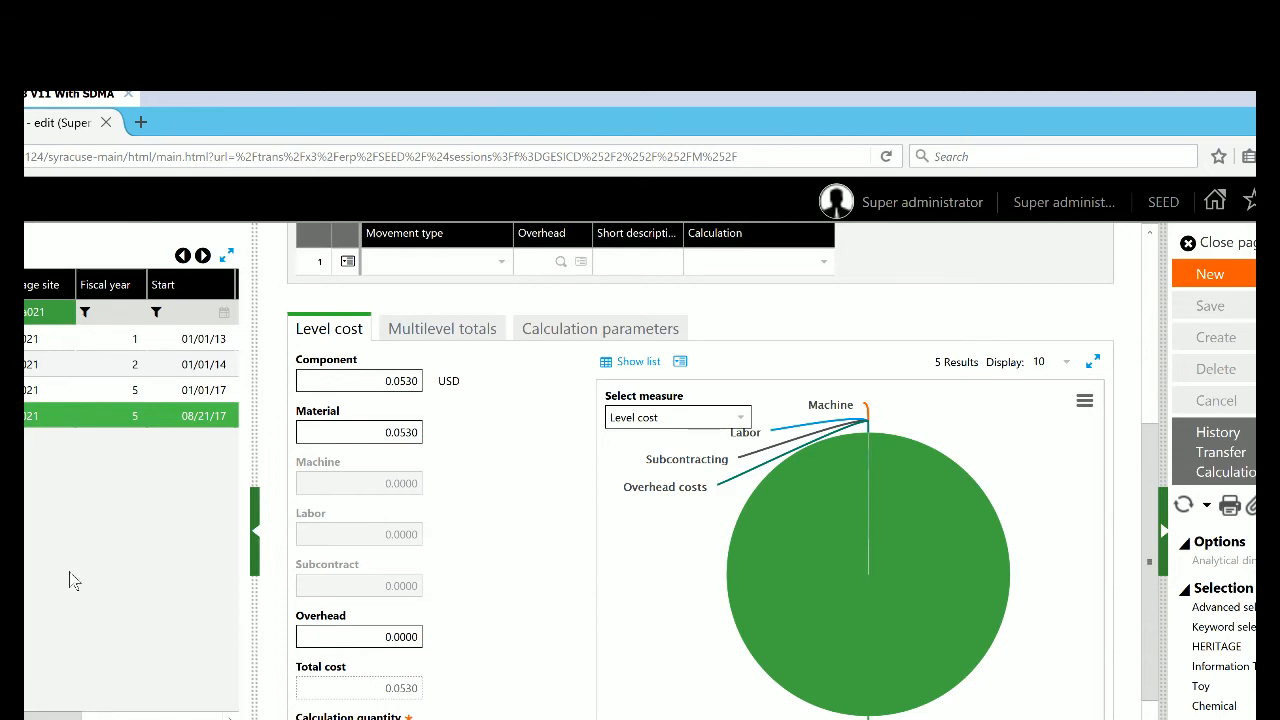
pyautogui.moveTo(257, 365); pyautogui.dragTo(394, 377)
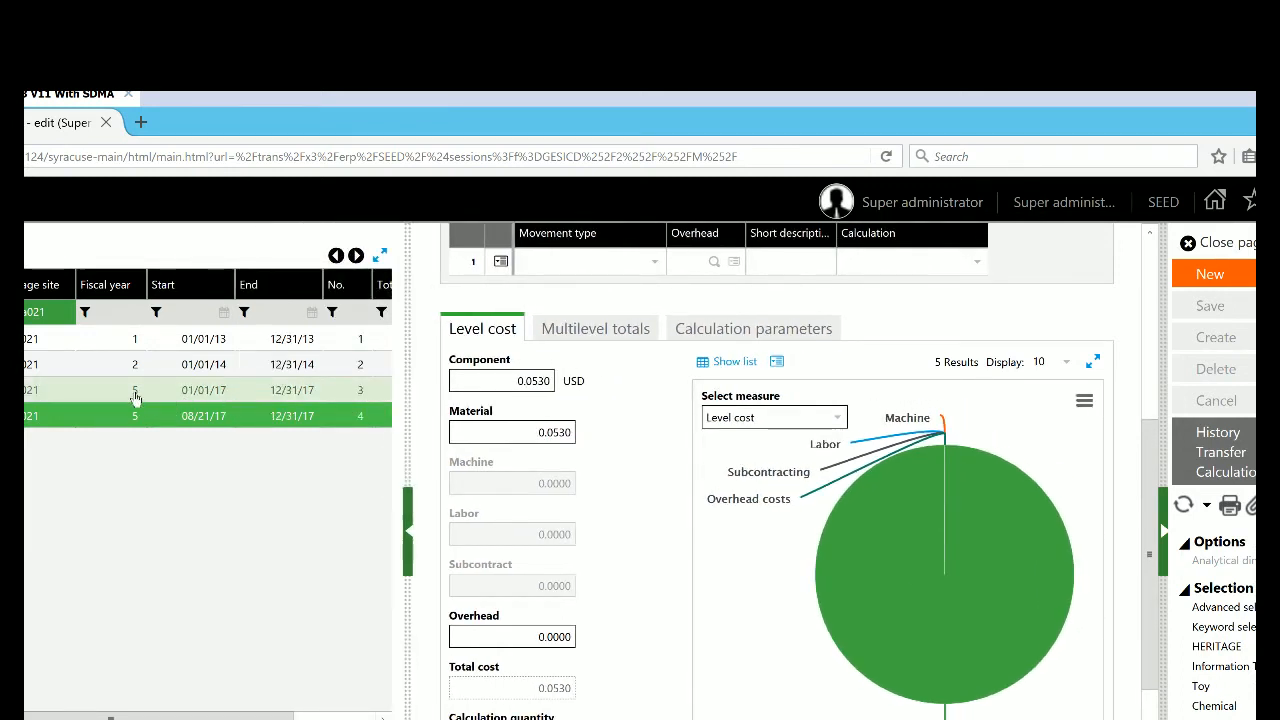
pyautogui.click(135, 398)
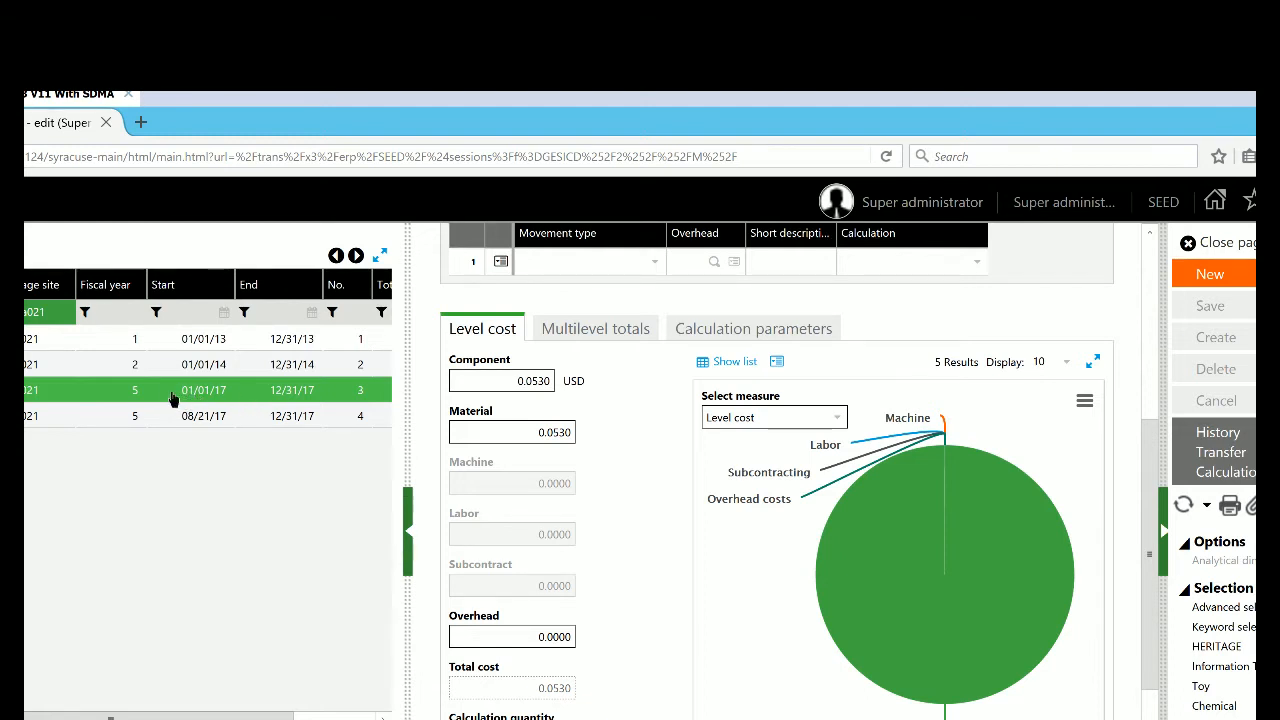
pyautogui.click(172, 397)
pyautogui.click(201, 423)
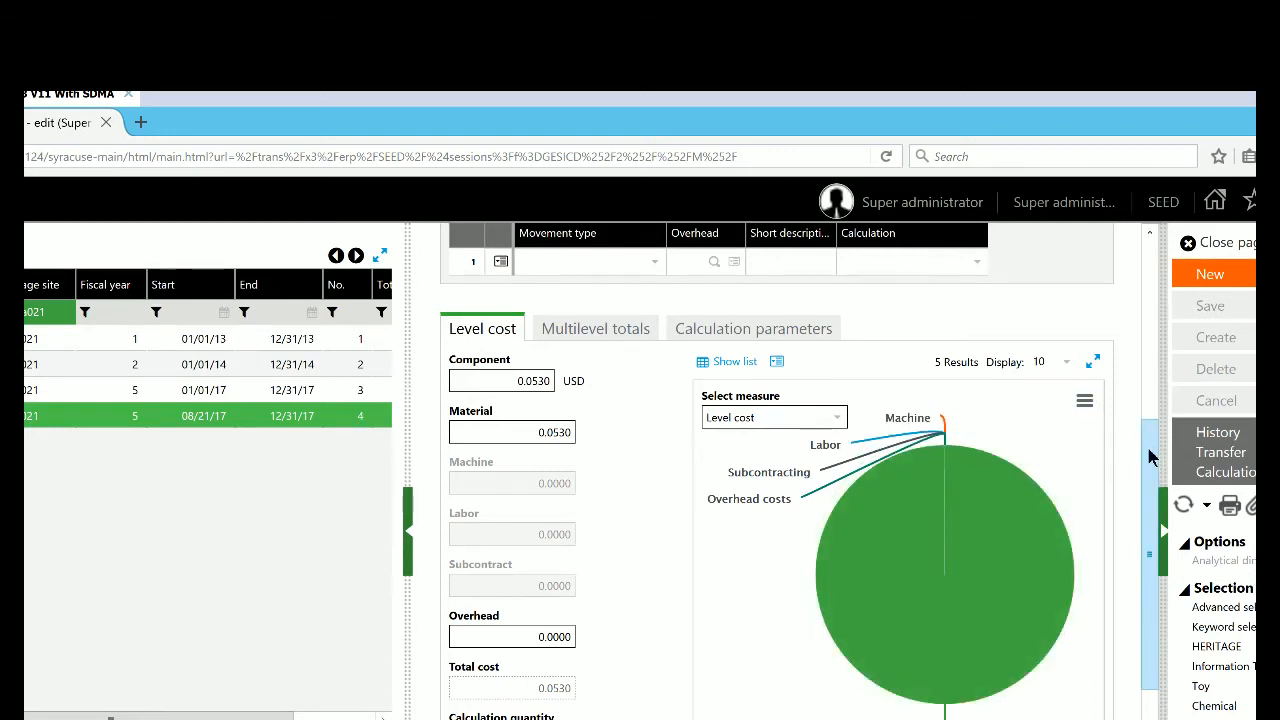
pyautogui.moveTo(1148, 457); pyautogui.dragTo(1146, 246)
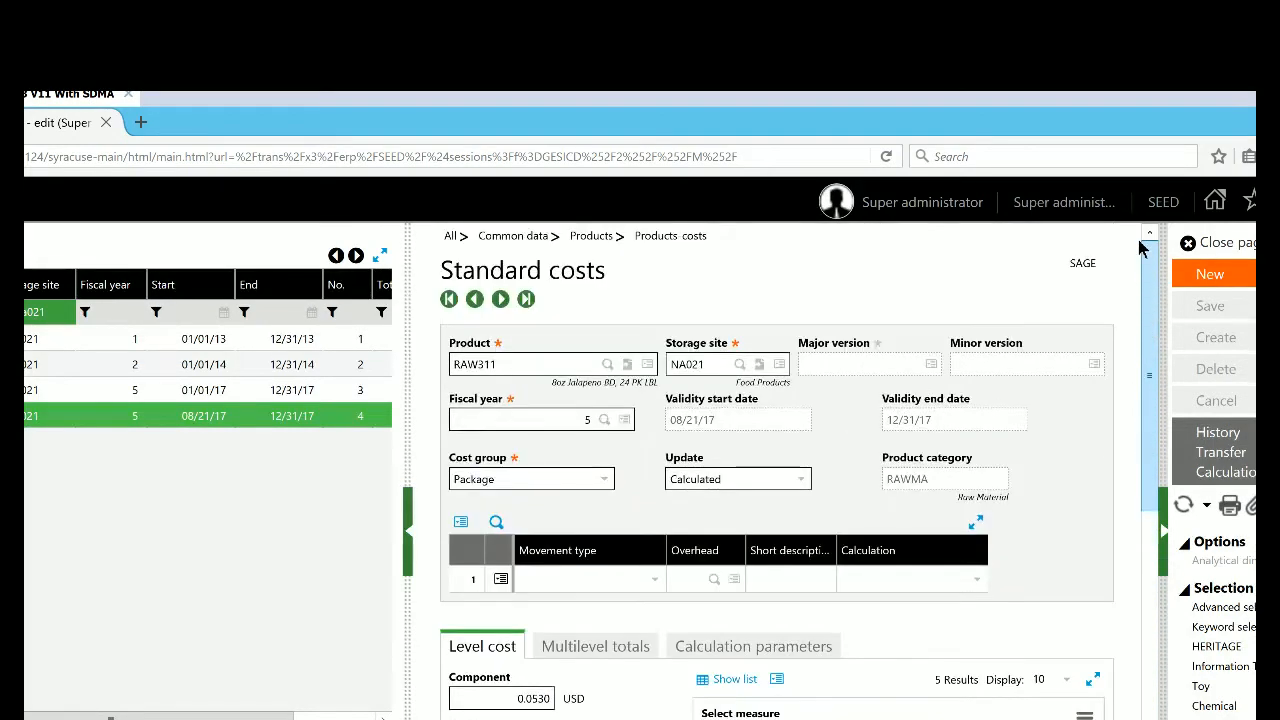
pyautogui.click(1236, 247)
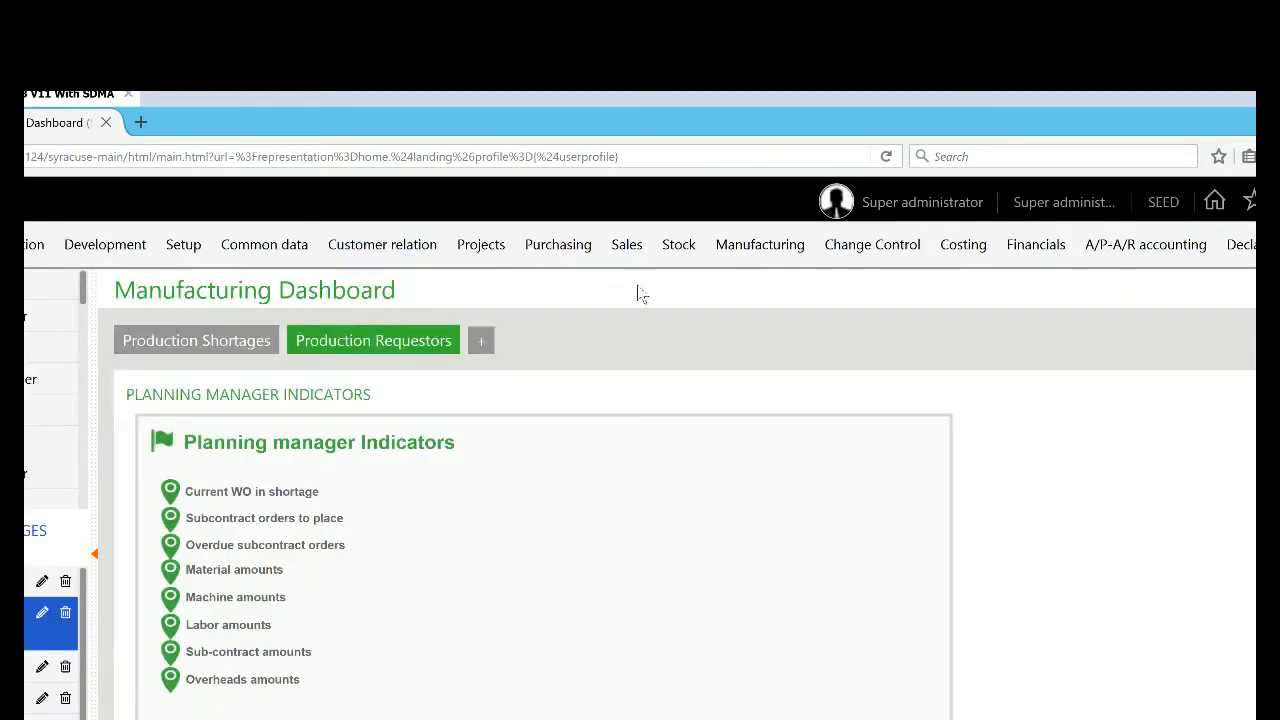
# Open the standard cost calculation from the costing functions and set its storage site to NA021
pyautogui.click(963, 247)
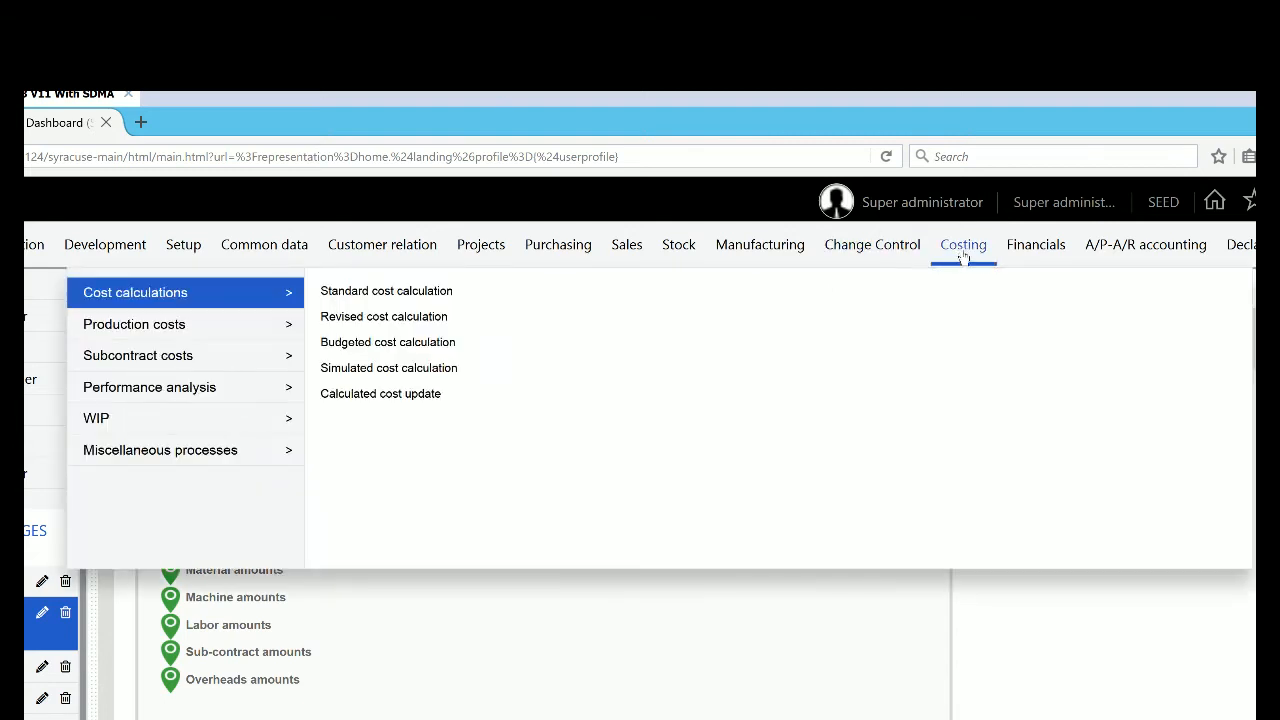
pyautogui.moveTo(262, 323)
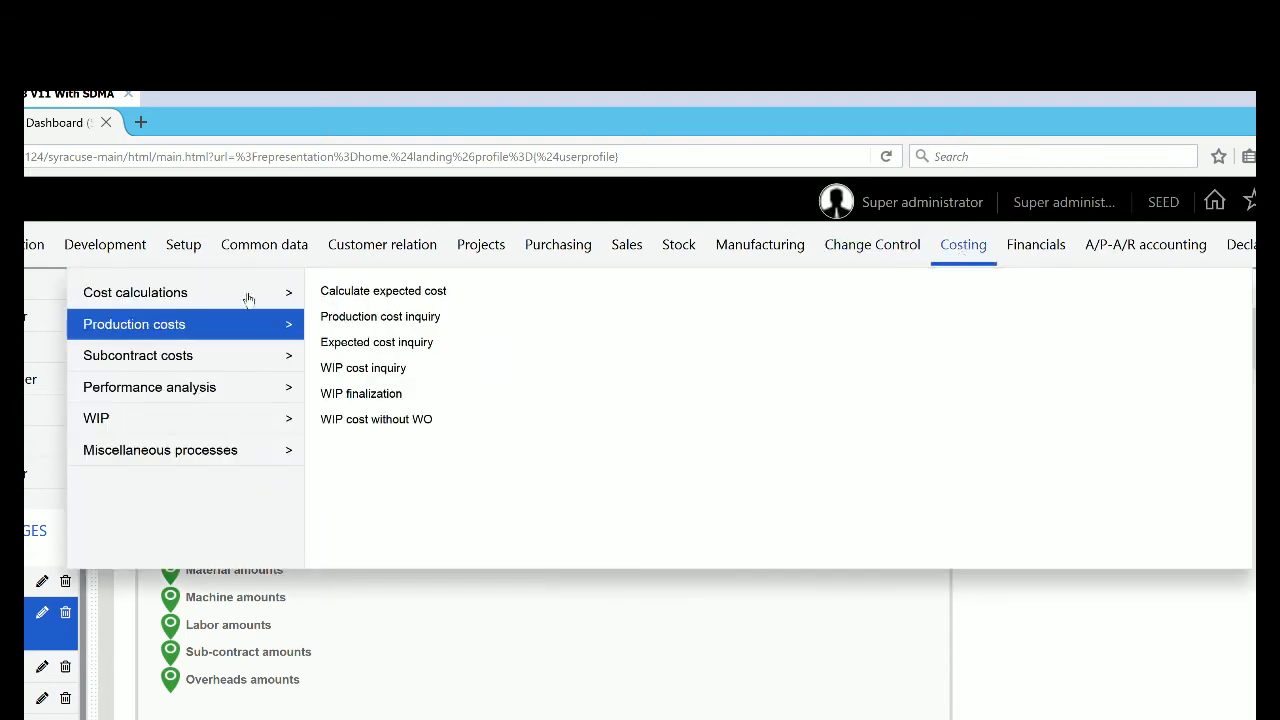
pyautogui.moveTo(248, 300)
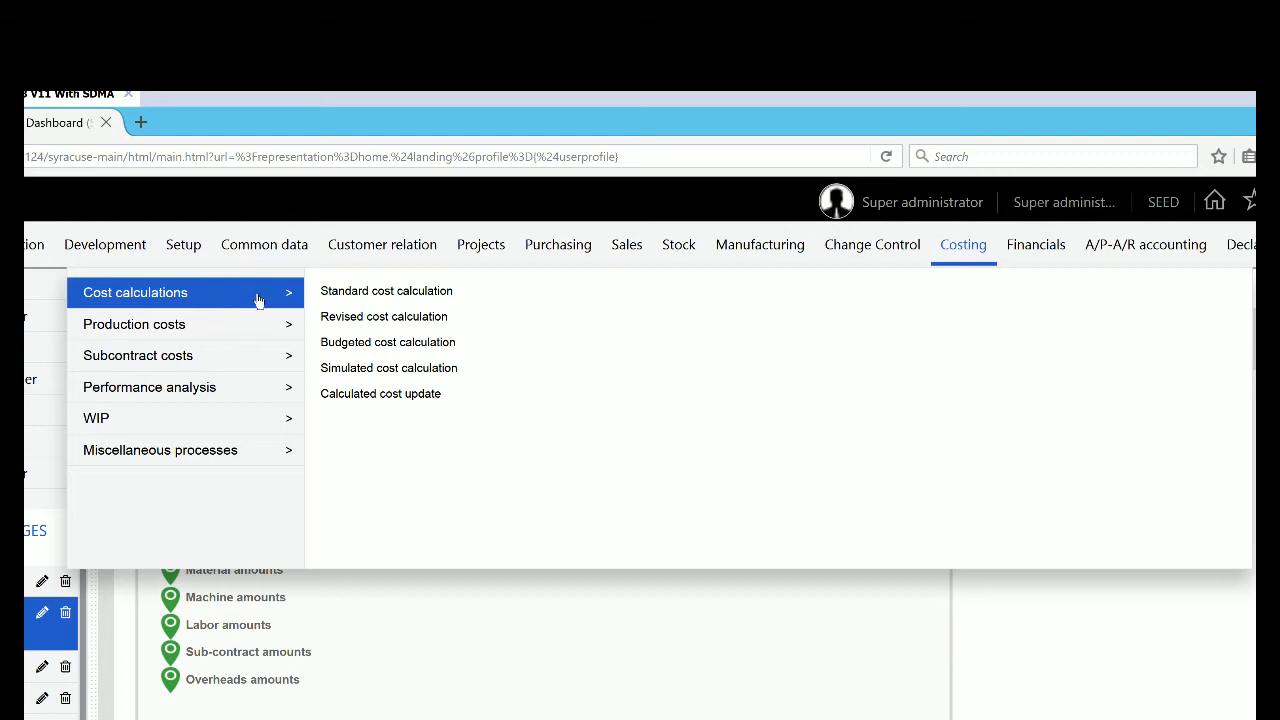
pyautogui.click(370, 296)
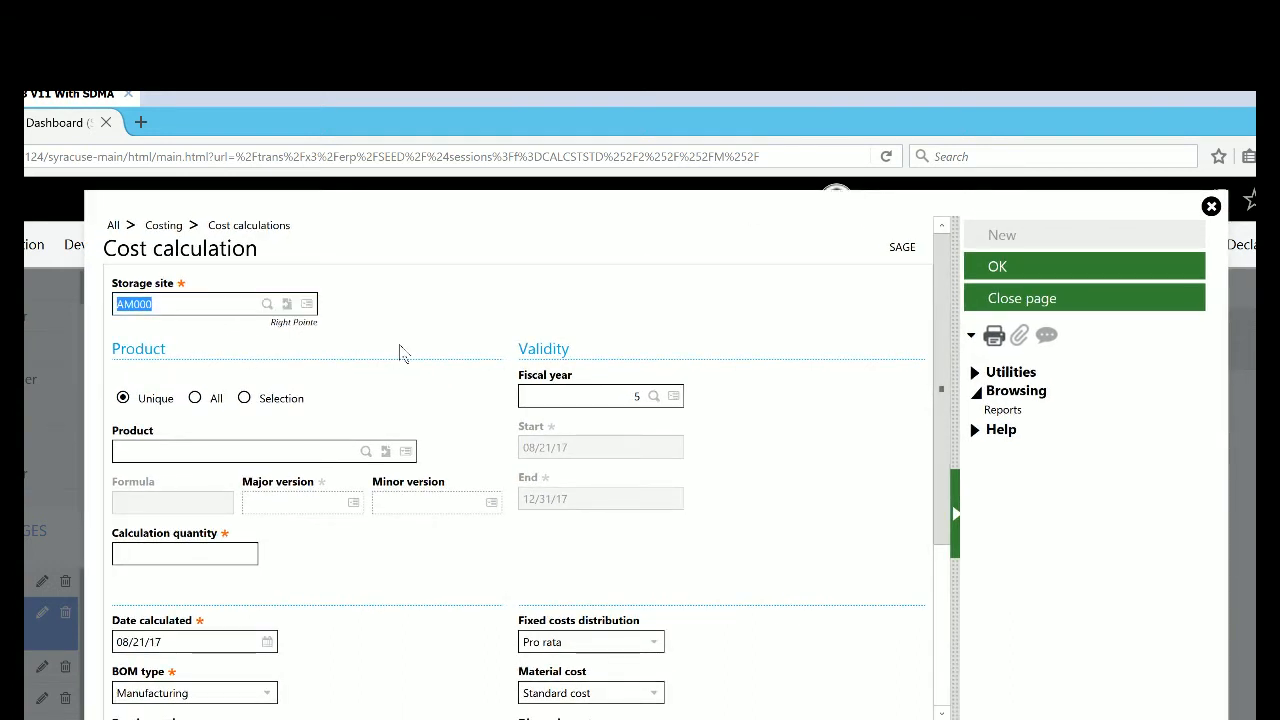
pyautogui.write('na021')
pyautogui.press('Tab')
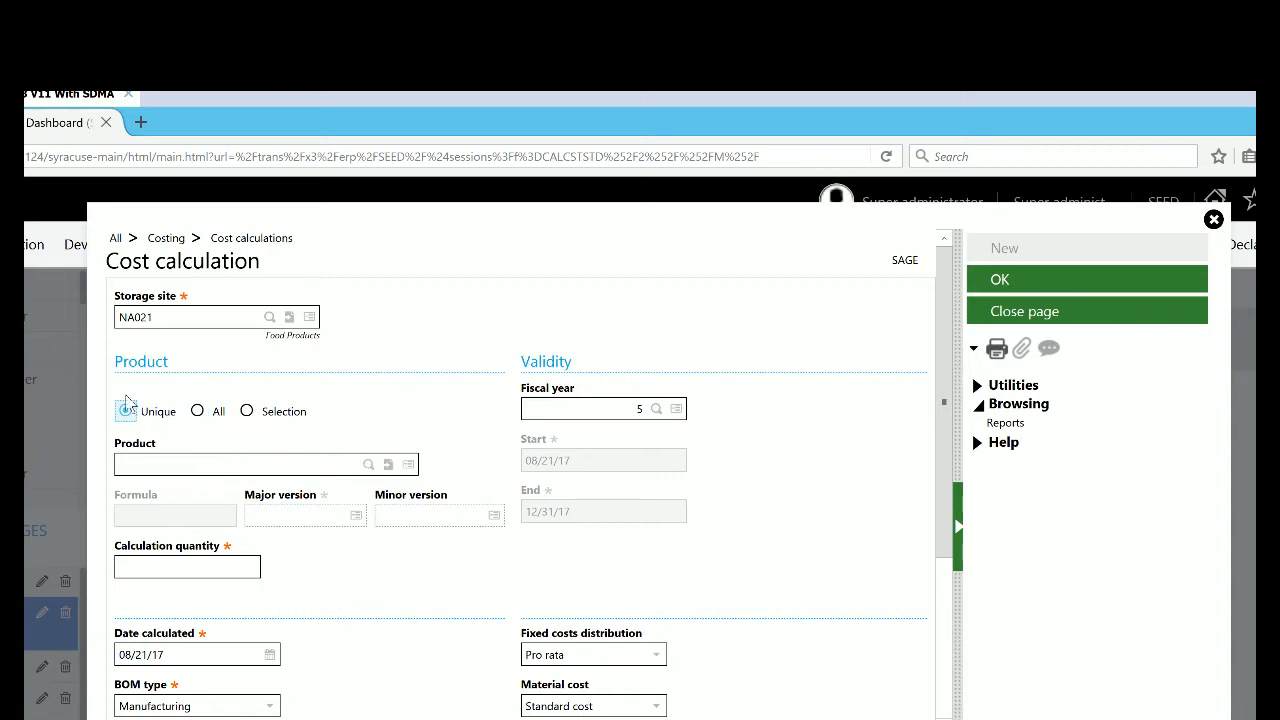
# Enter FIN301 as the unique product to calculate and accept overwriting its existing cost
pyautogui.click(184, 463)
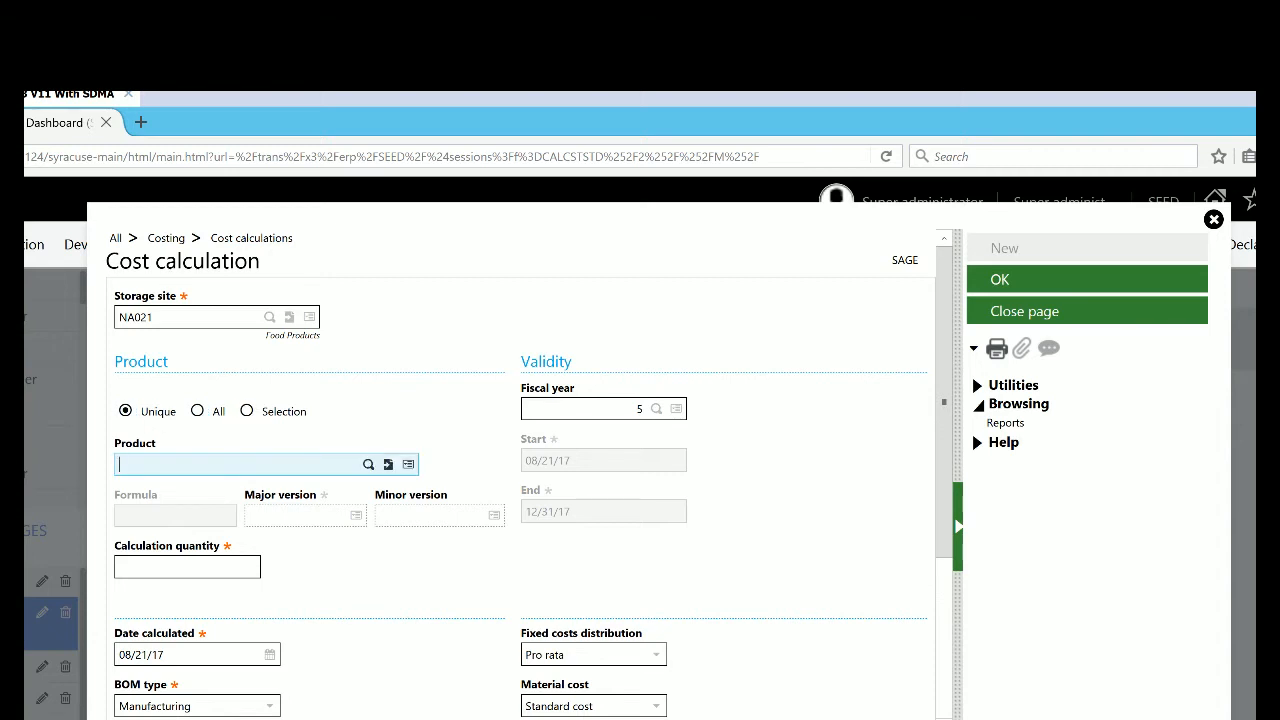
pyautogui.write('fin301')
pyautogui.press('Tab')
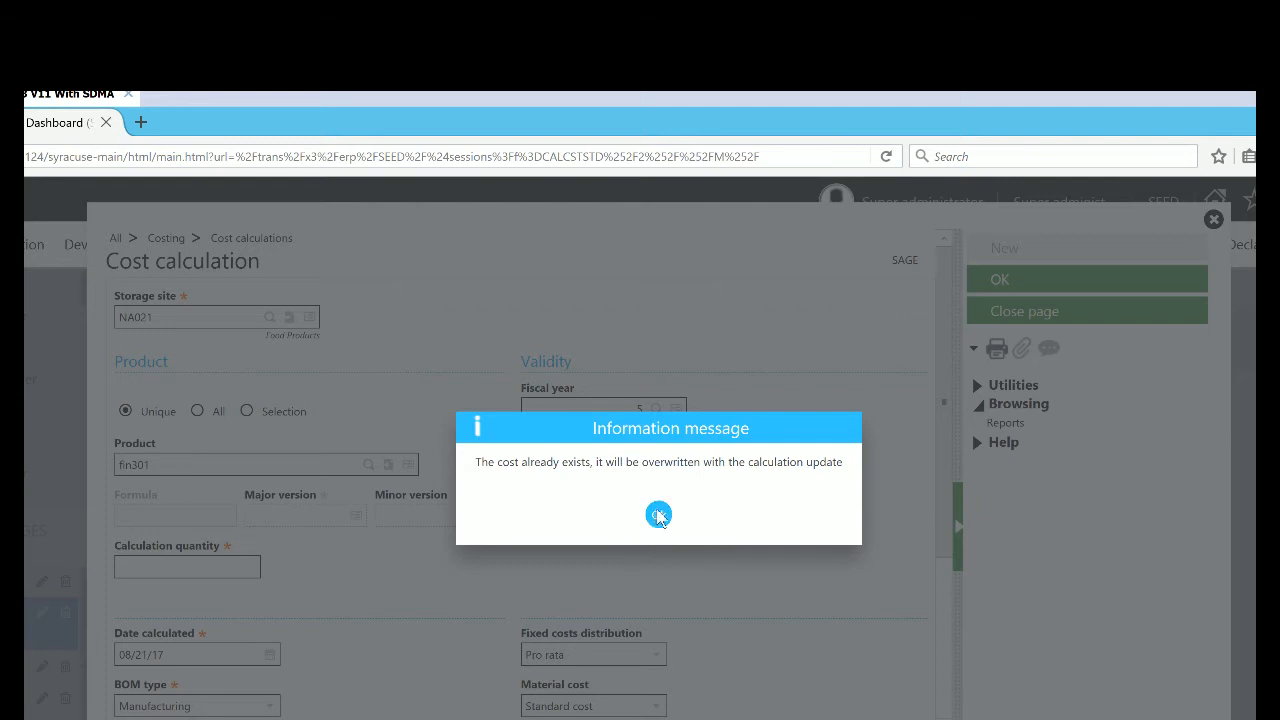
pyautogui.click(658, 514)
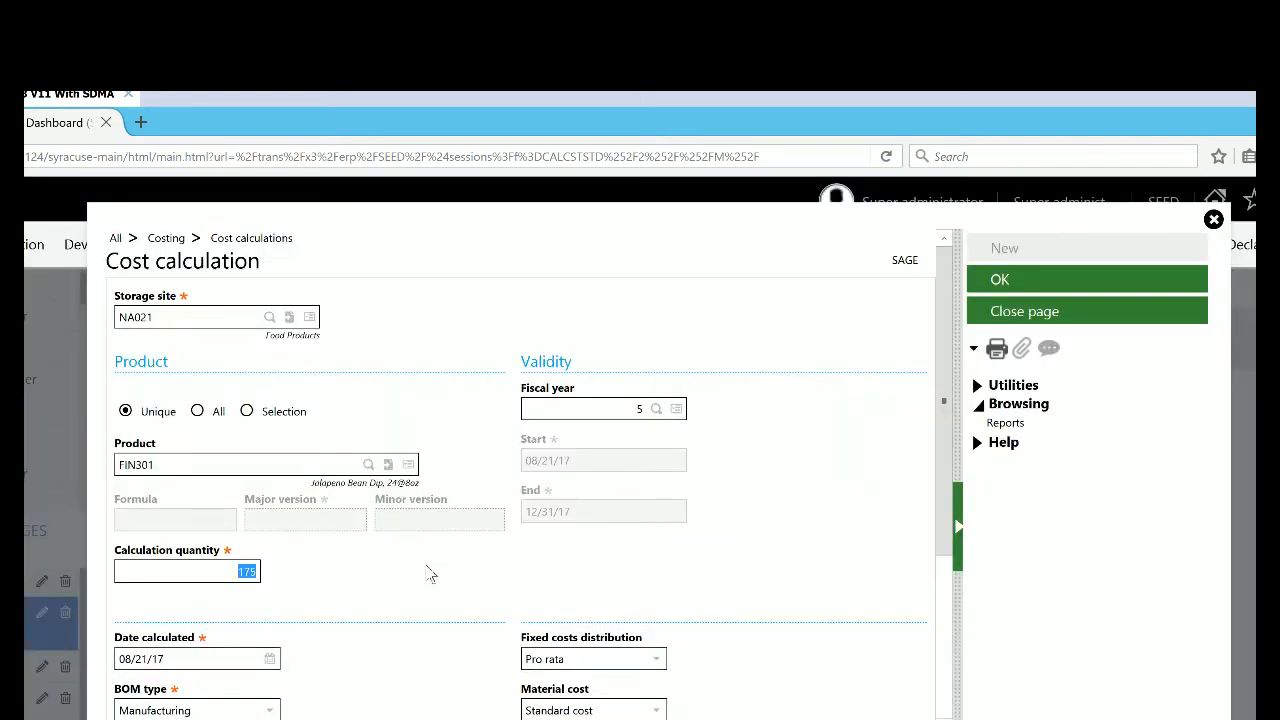
# Change the products to calculate from a unique product to All and then Selection, and open the formula wizard
pyautogui.click(197, 414)
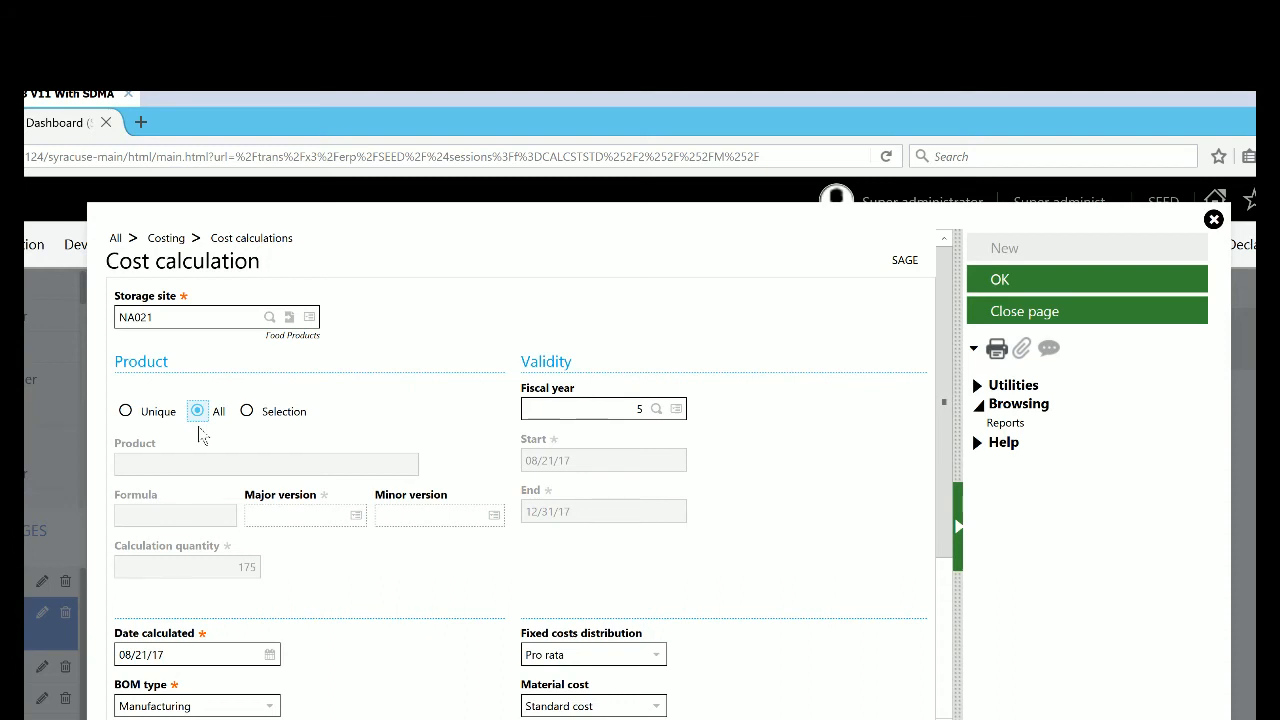
pyautogui.click(248, 419)
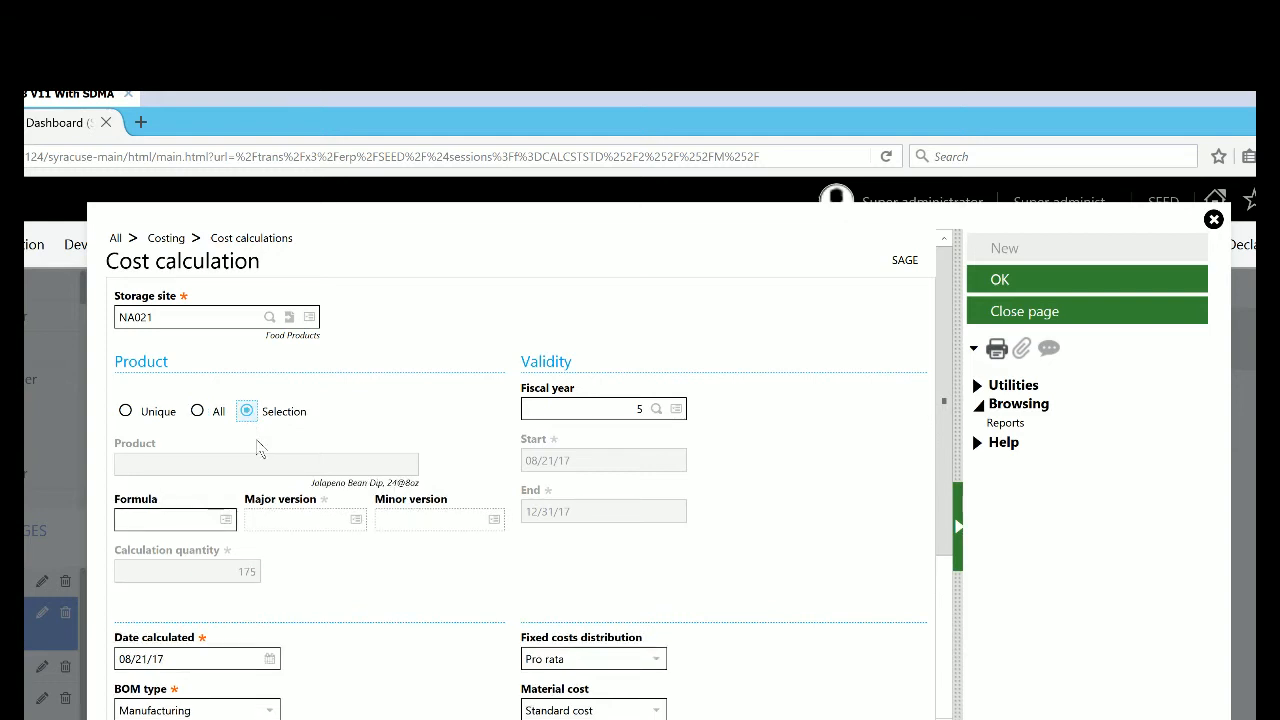
pyautogui.click(226, 520)
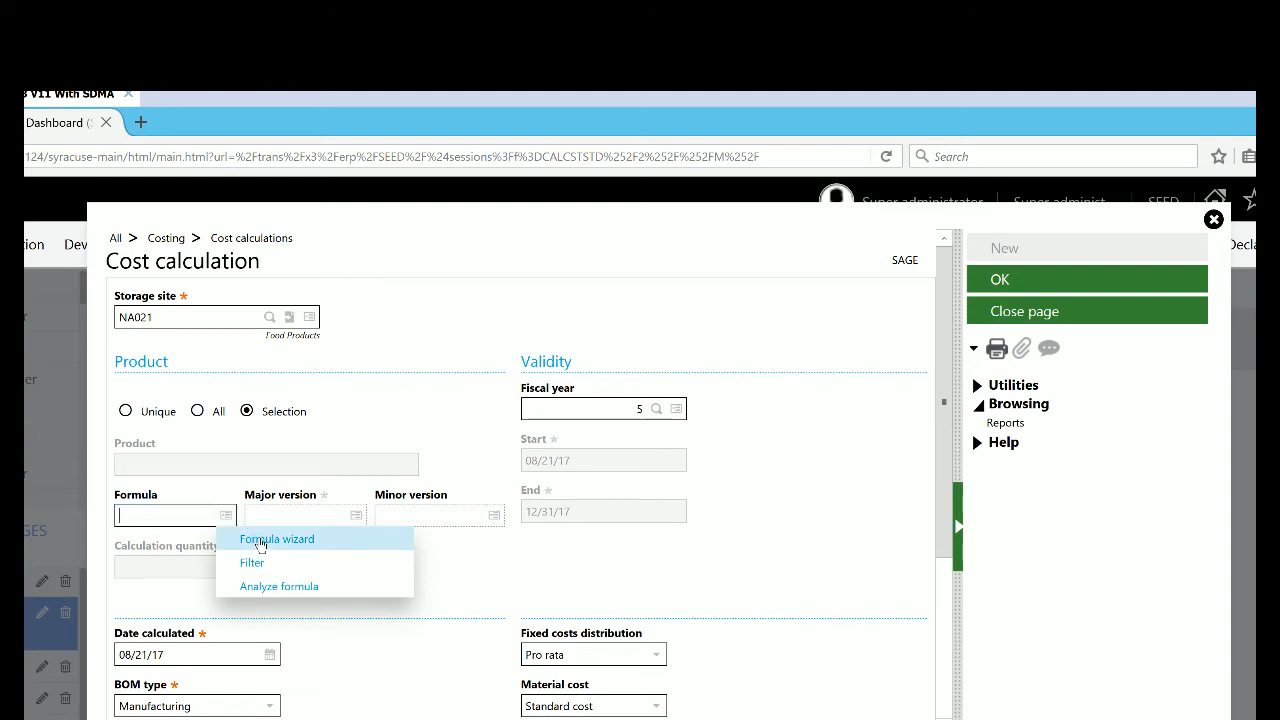
pyautogui.click(260, 541)
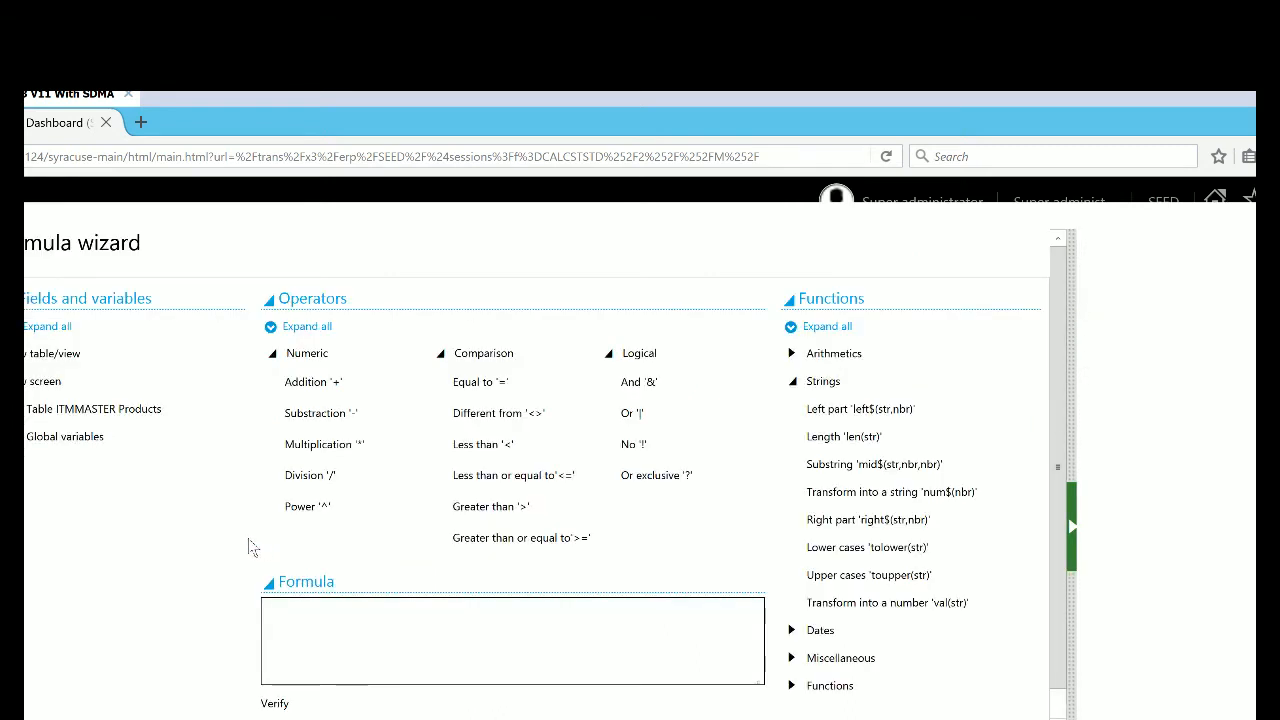
# Start a selection formula on the accounting code of the ITMMASTER products table, [F:ITM]ACCCOD='FINPRODUC
pyautogui.click(80, 409)
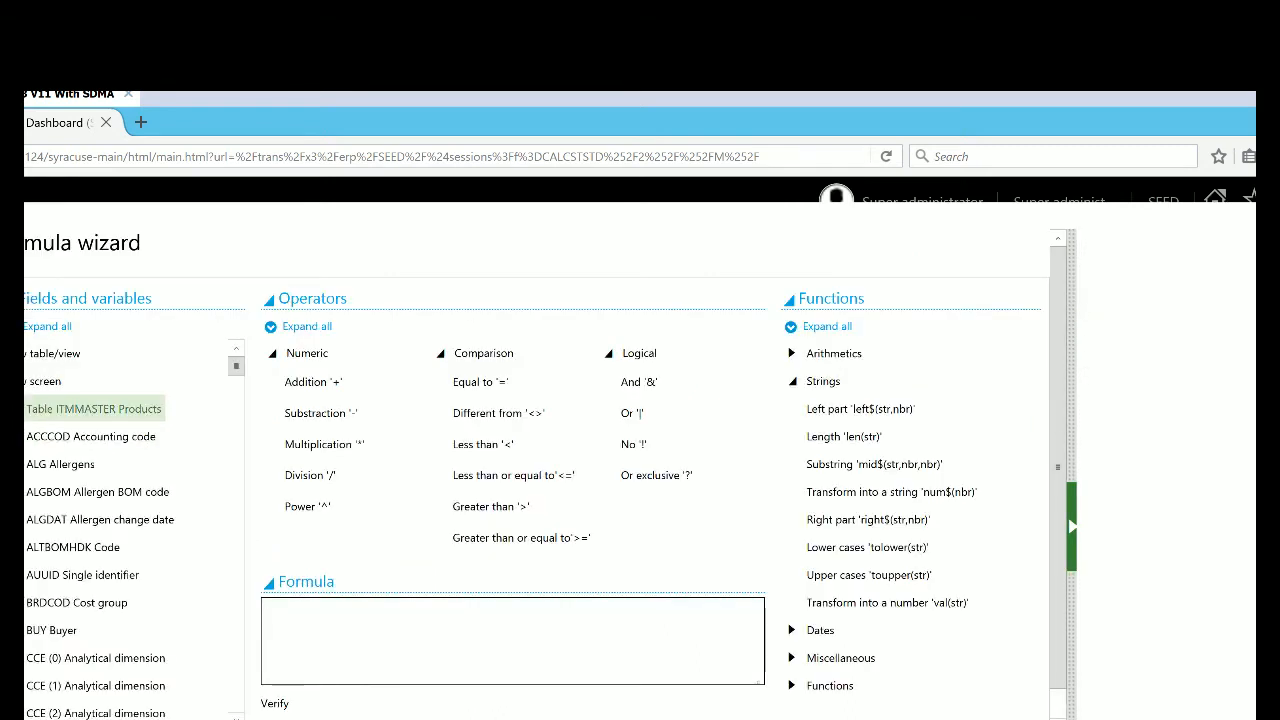
pyautogui.doubleClick(80, 437)
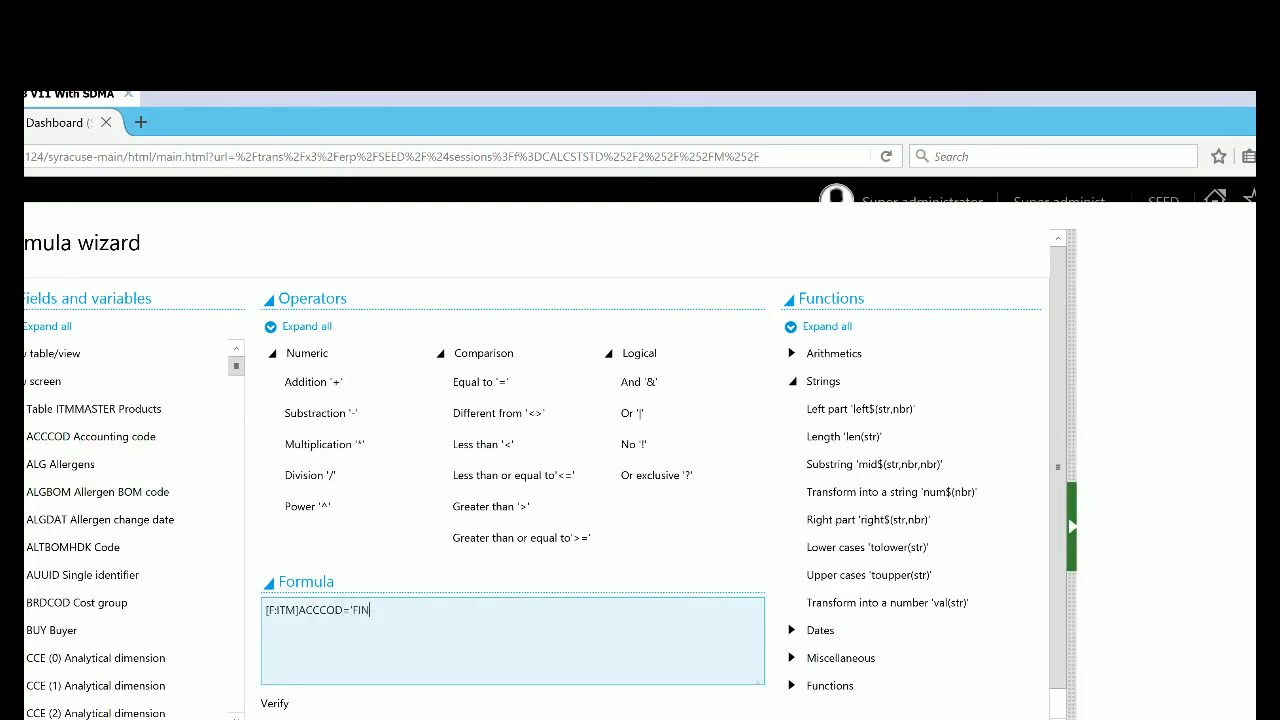
pyautogui.write("='FINPRODUC")
# Replace the accounting code condition with a product category condition, [F:ITM]TCLCOD='FGPROD', and leave the formula wizard
pyautogui.hotkey('shift', 'Left')
pyautogui.hotkey('shift', 'Left')
pyautogui.hotkey('shift', 'Left')
pyautogui.hotkey('shift', 'Left')
pyautogui.hotkey('shift', 'Left')
pyautogui.hotkey('shift', 'Left')
pyautogui.hotkey('shift', 'Left')
pyautogui.hotkey('shift', 'Left')
pyautogui.hotkey('shift', 'Left')
pyautogui.hotkey('shift', 'Left')
pyautogui.hotkey('shift', 'Left')
pyautogui.hotkey('shift', 'Left')
pyautogui.hotkey('shift', 'Left')
pyautogui.hotkey('shift', 'Left')
pyautogui.hotkey('shift', 'Left')
pyautogui.hotkey('shift', 'Left')
pyautogui.hotkey('shift', 'Left')
pyautogui.hotkey('shift', 'Left')
pyautogui.hotkey('shift', 'Left')
pyautogui.write("TCLCOD='FGPROD")
pyautogui.click(326, 703)
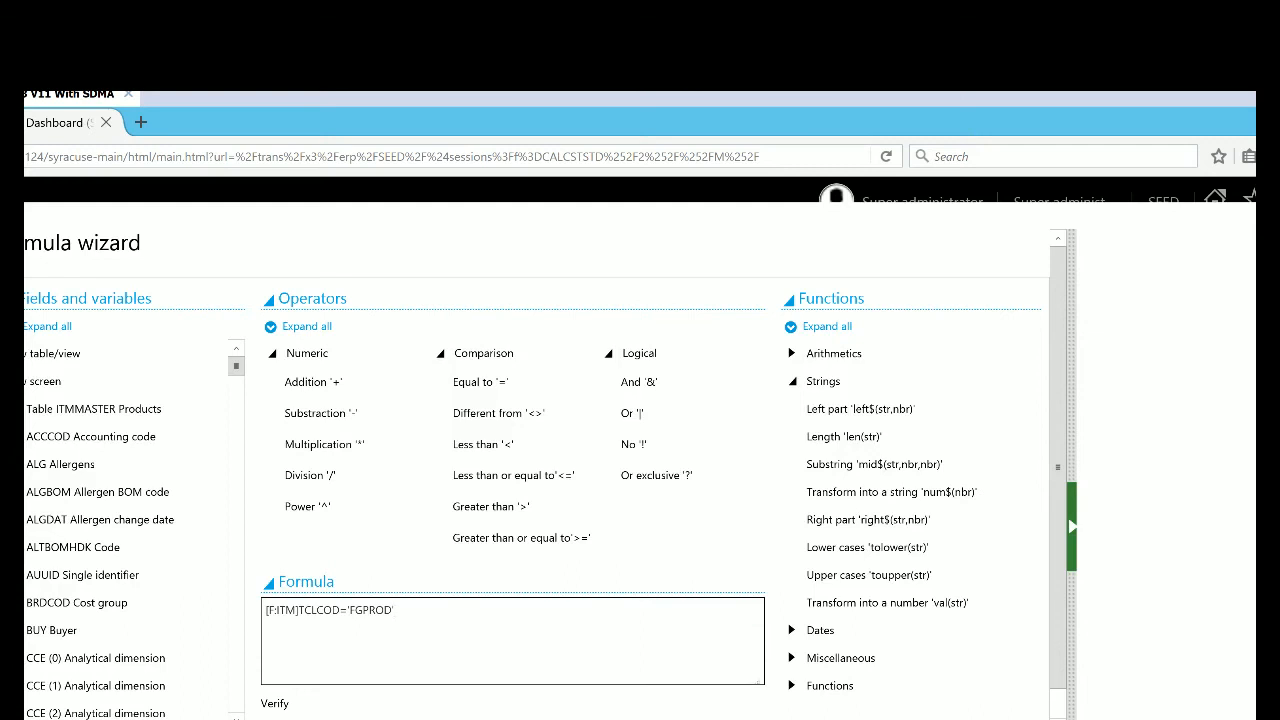
pyautogui.press('Escape')
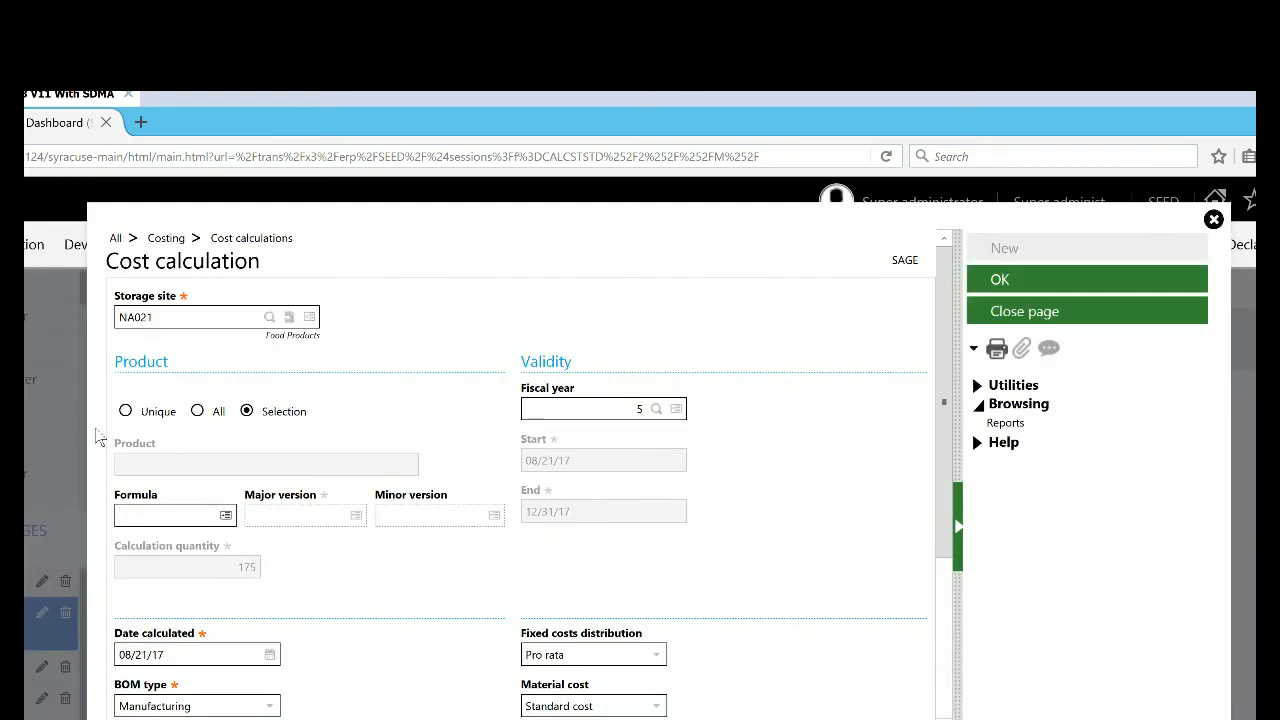
# Return to calculating a unique product, enter FIN301 and accept overwriting its existing cost
pyautogui.click(125, 412)
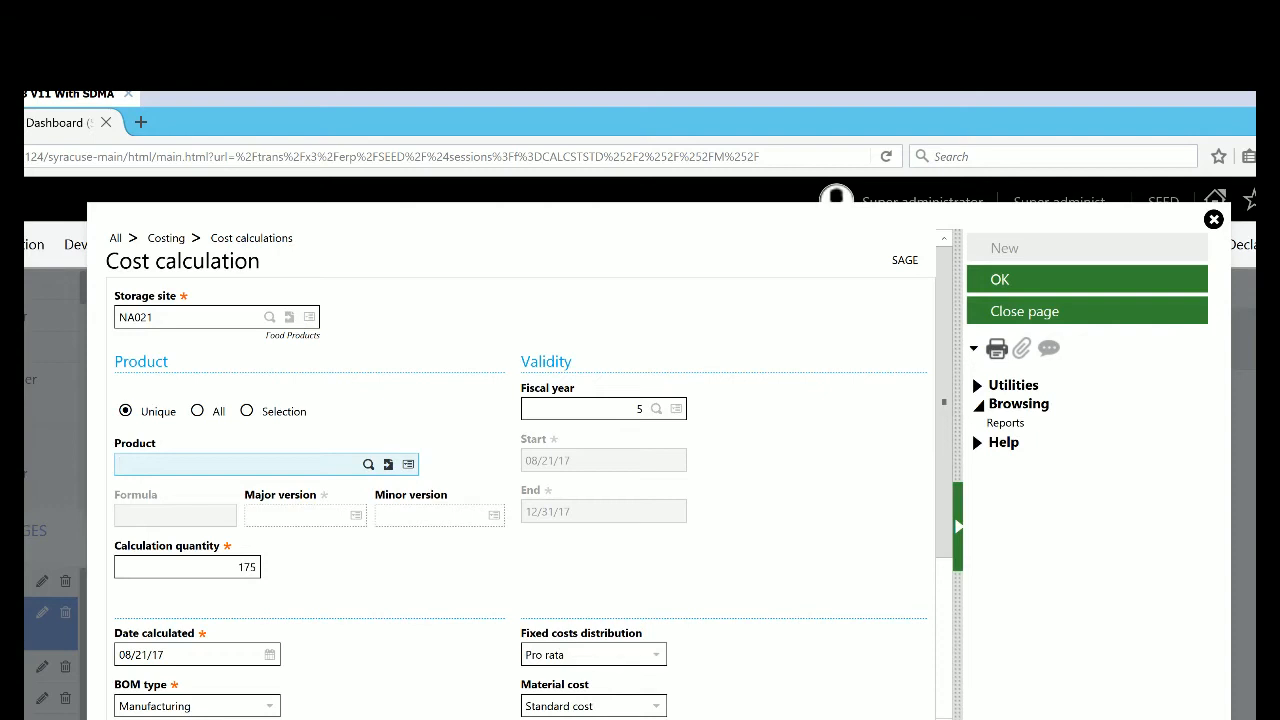
pyautogui.write('fin301')
pyautogui.press('Tab')
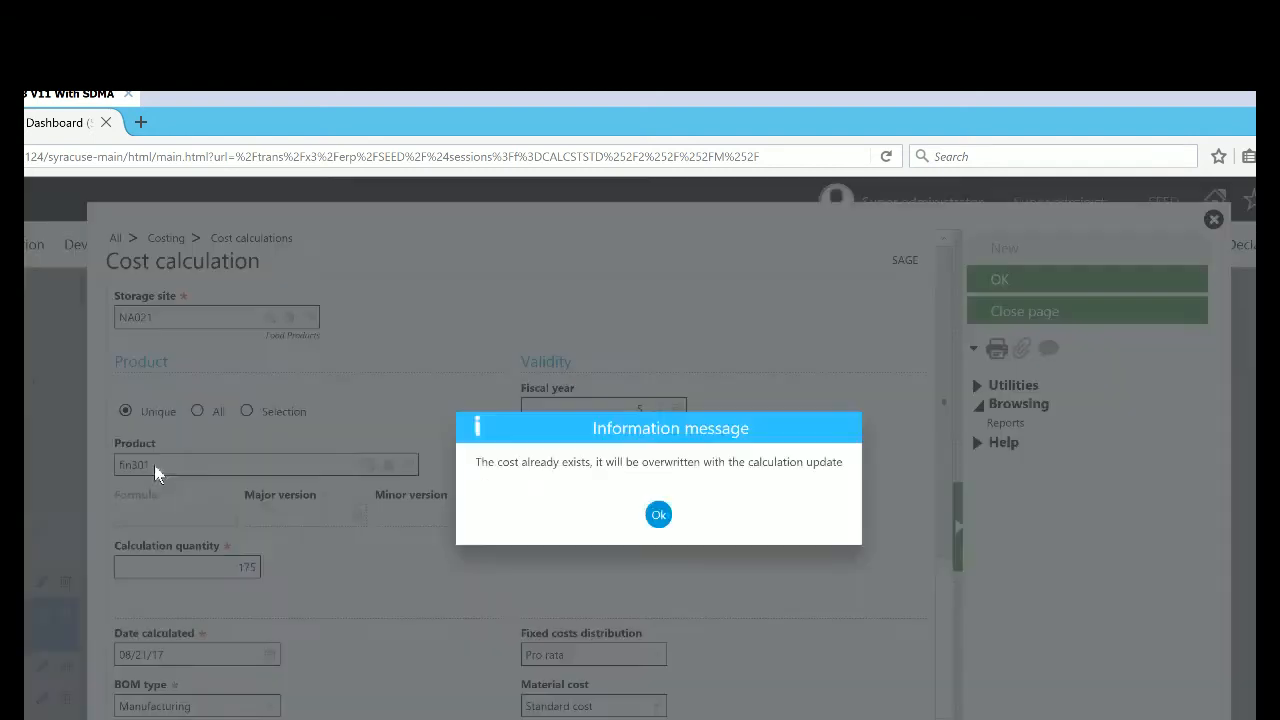
pyautogui.click(655, 513)
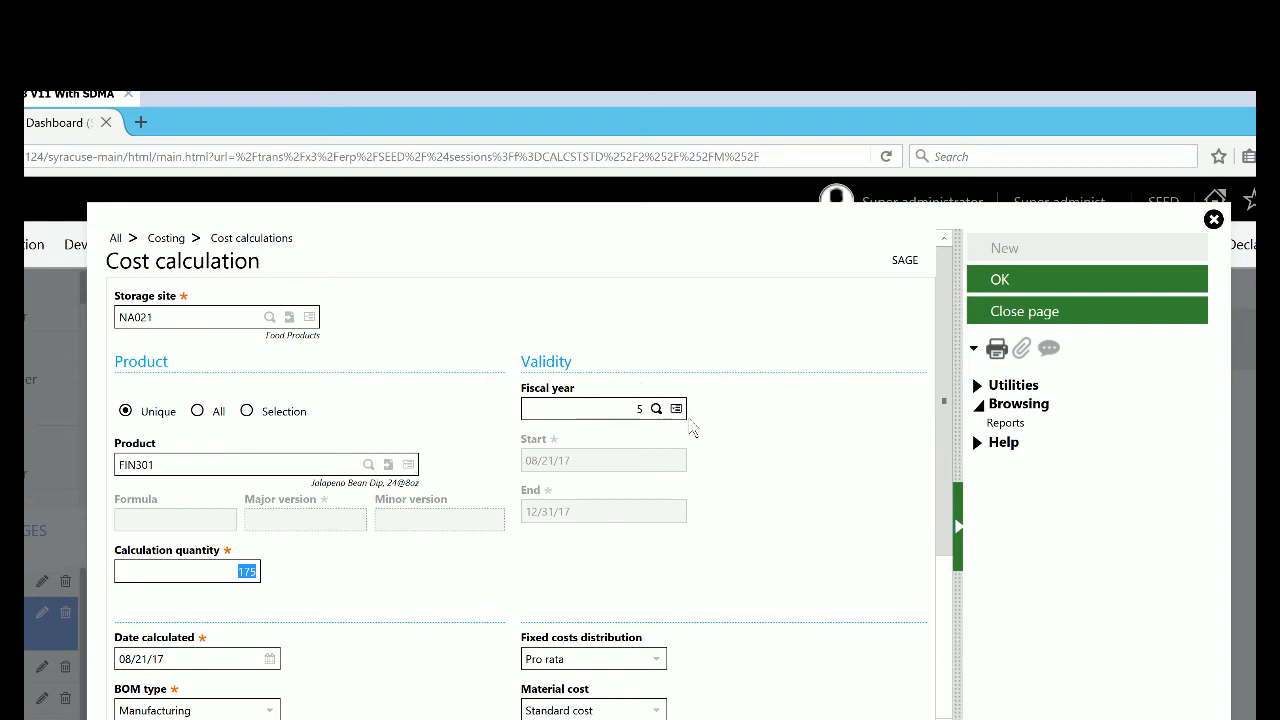
# Select fiscal year 5 for the cost validity and Manufacturing as the BOM type
pyautogui.click(656, 410)
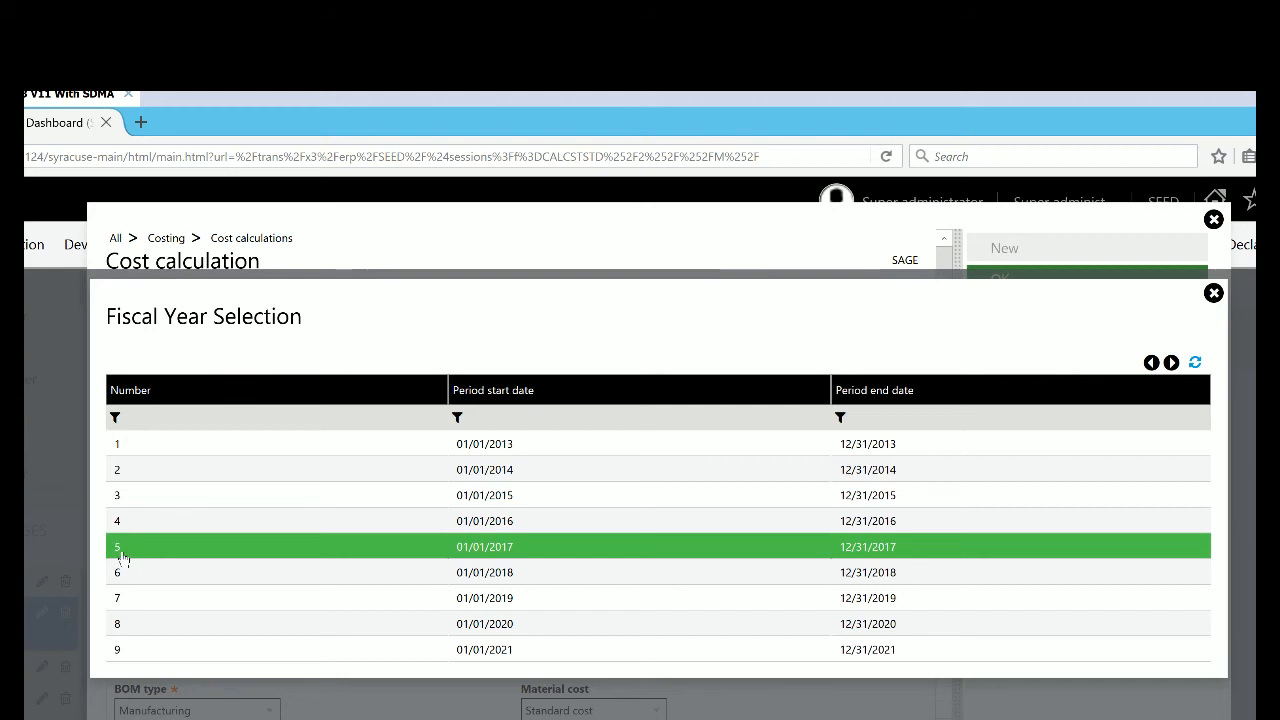
pyautogui.click(530, 553)
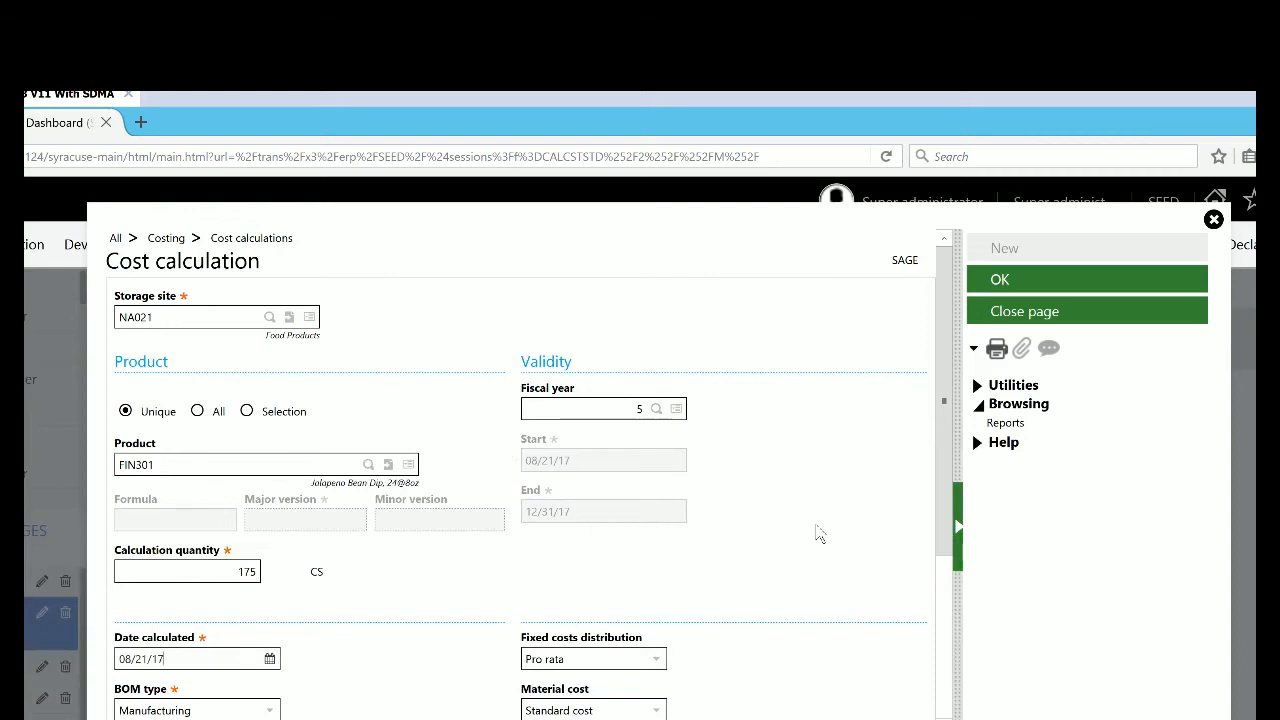
pyautogui.scroll(-2, 948, 410)
pyautogui.moveTo(947, 404); pyautogui.dragTo(943, 476)
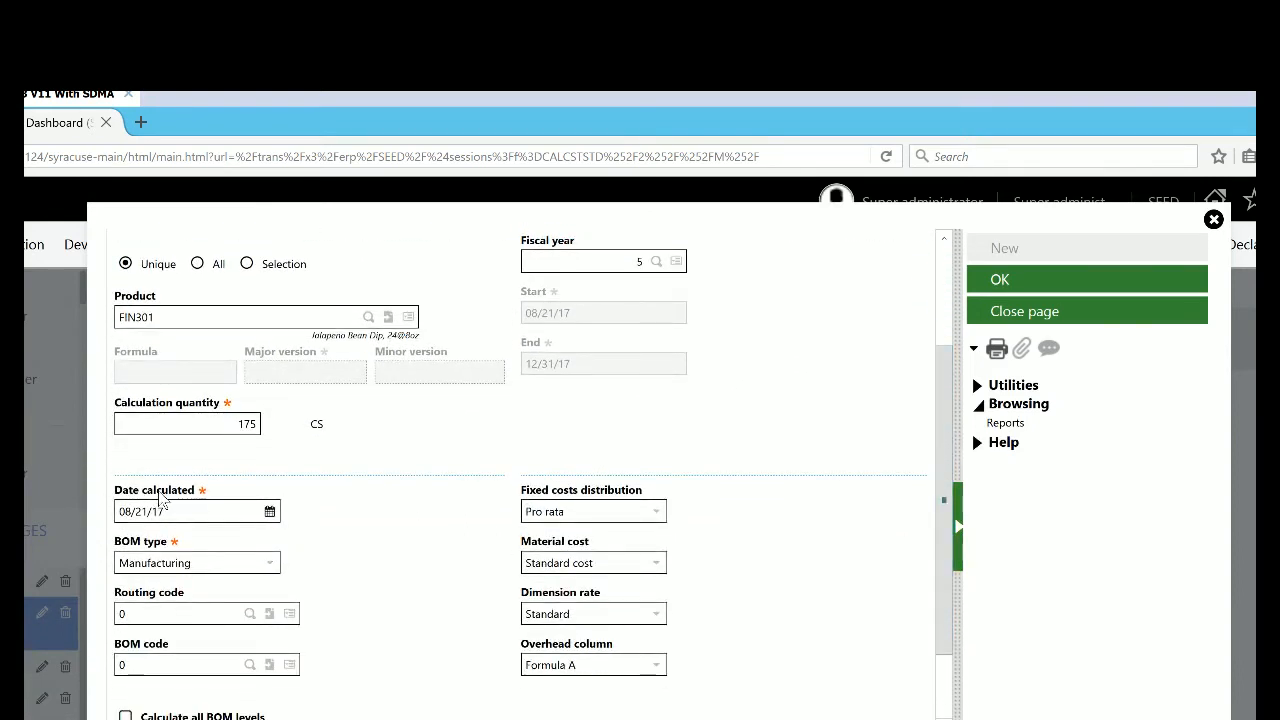
pyautogui.click(270, 566)
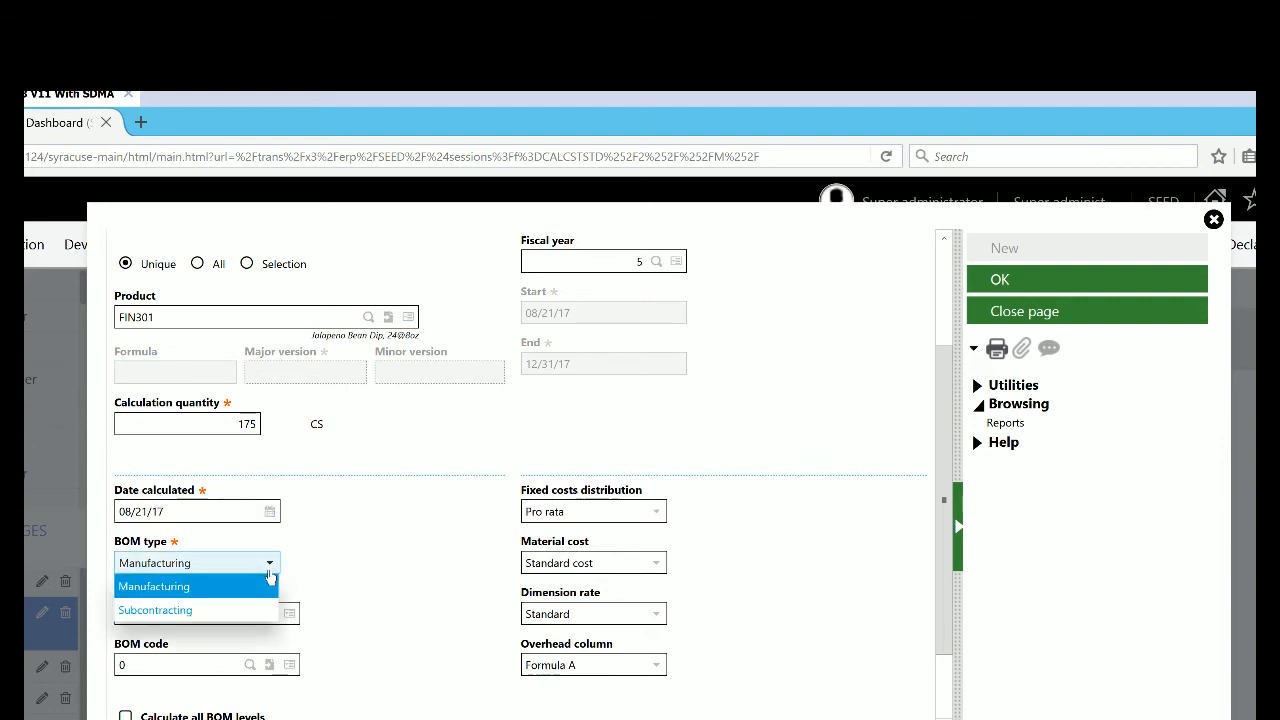
pyautogui.click(181, 598)
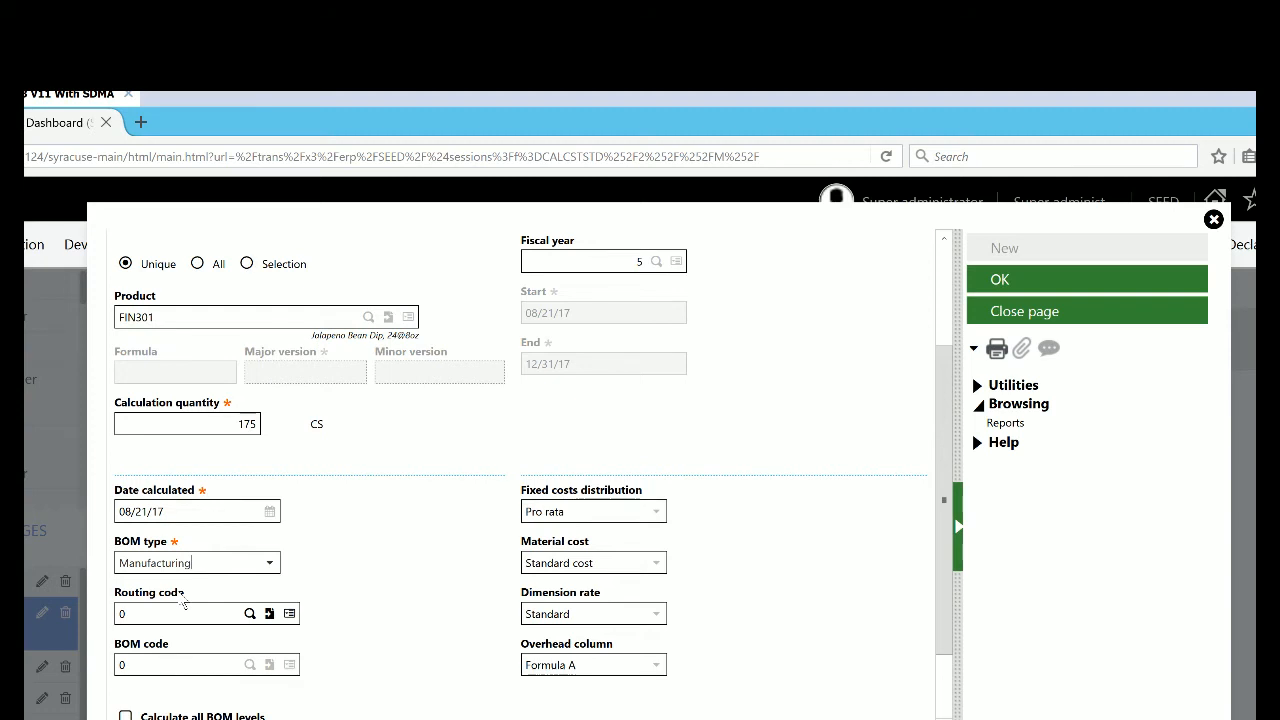
# Choose routing code 40, Production, and use 40 as the BOM code
pyautogui.click(250, 614)
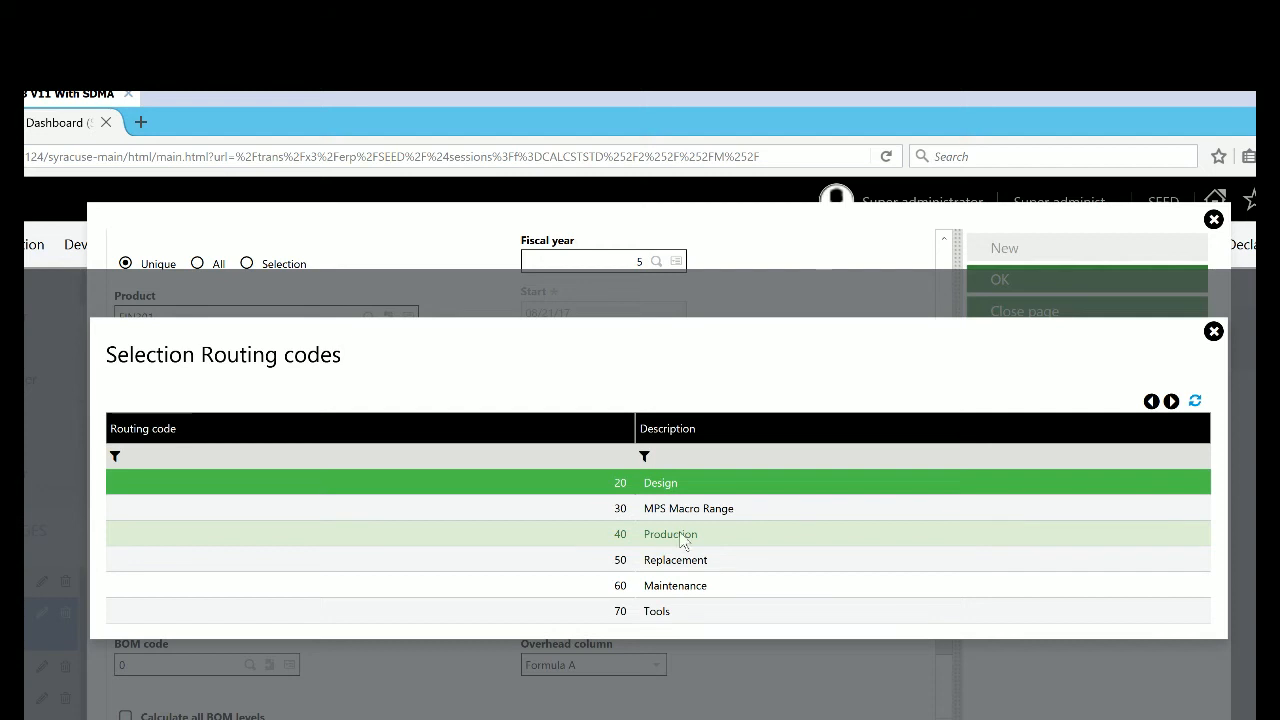
pyautogui.click(684, 540)
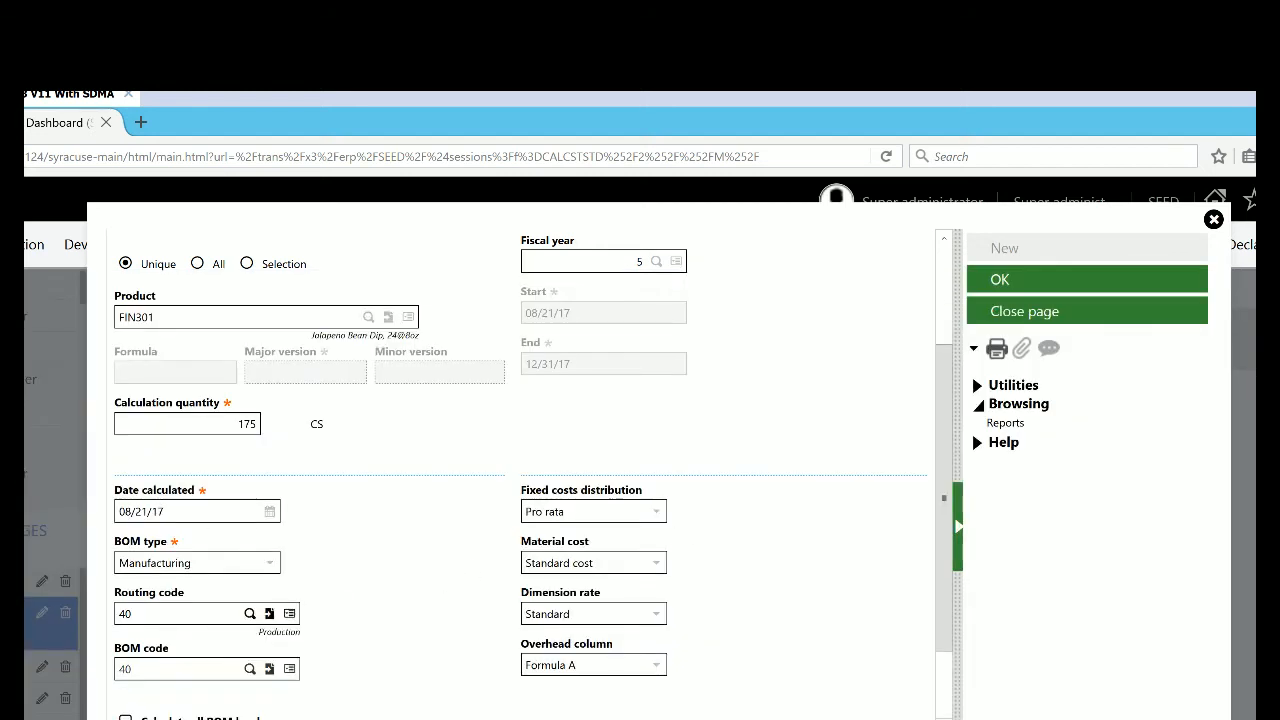
pyautogui.click(211, 670)
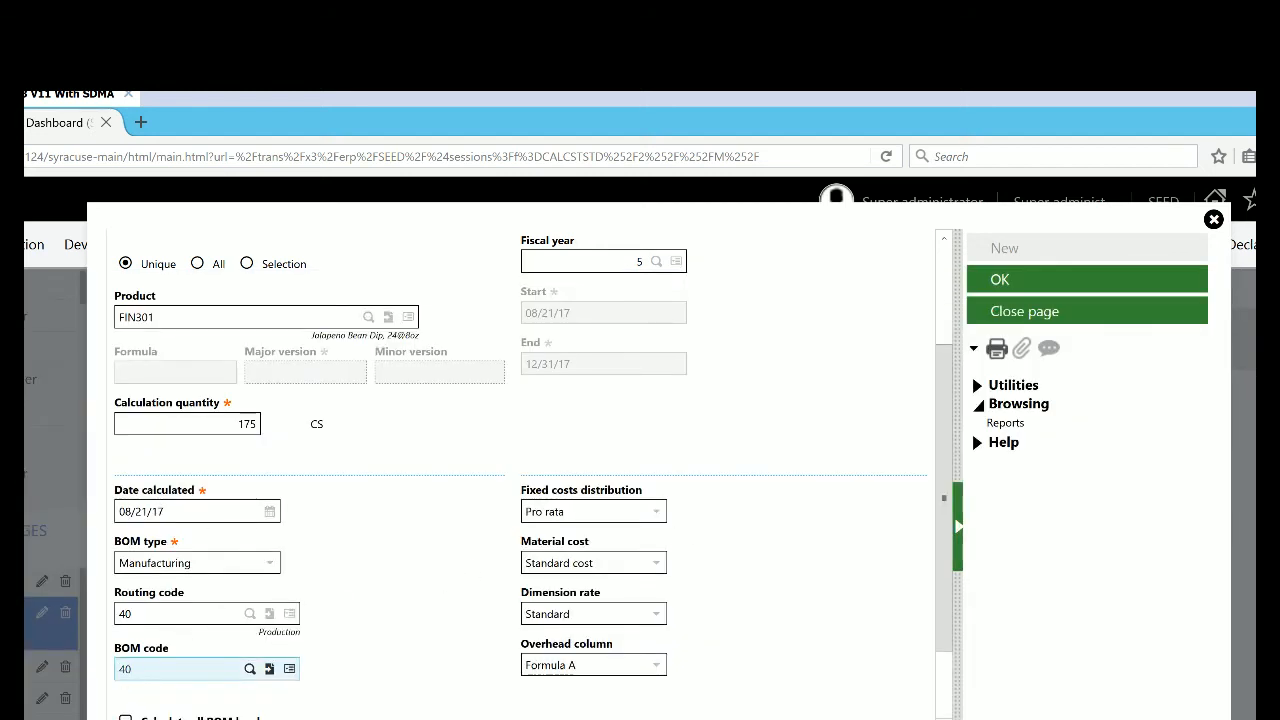
pyautogui.scroll(-1, 948, 540)
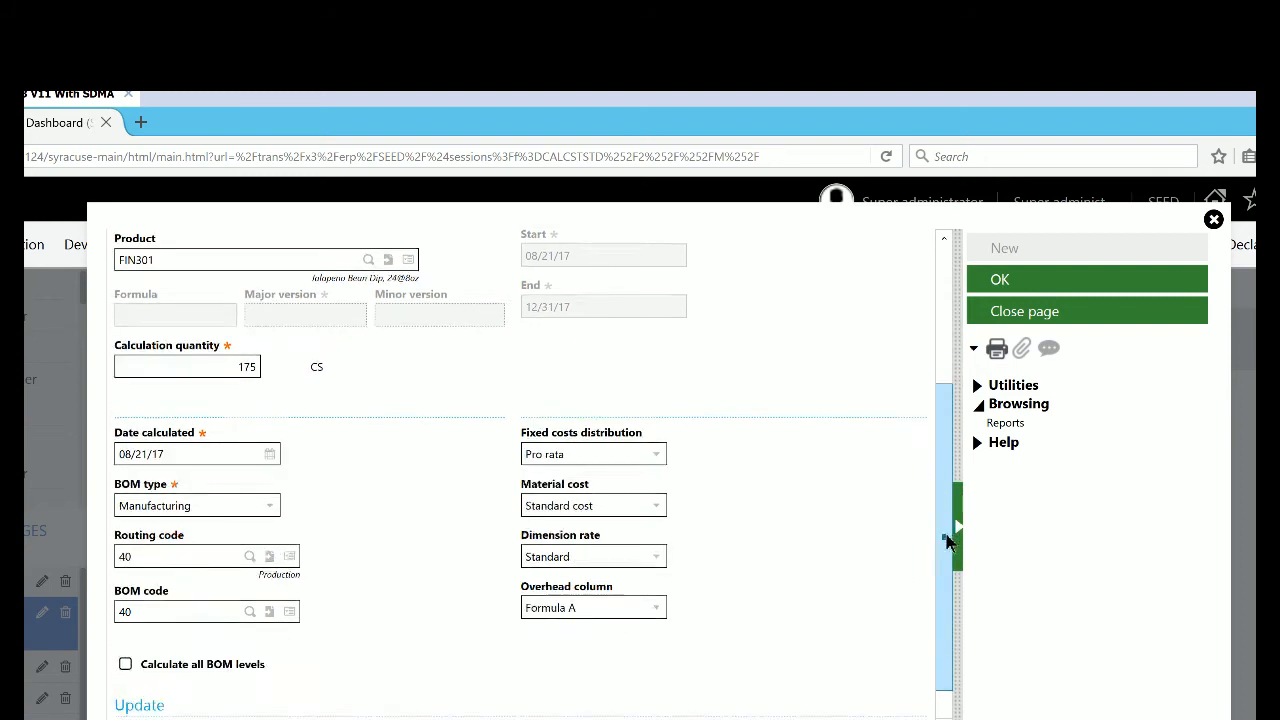
pyautogui.scroll(-1, 948, 540)
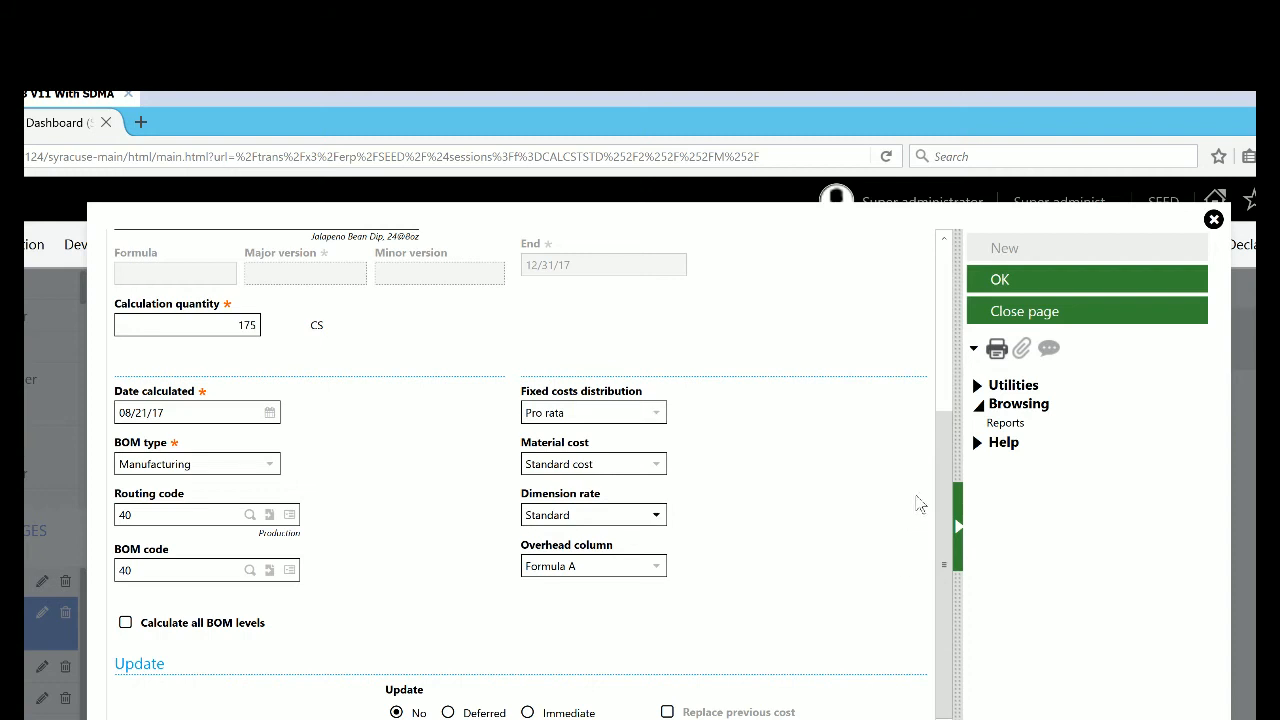
# Set the fixed costs distribution to Total for the FIN301 calculation
pyautogui.scroll(3, 958, 400)
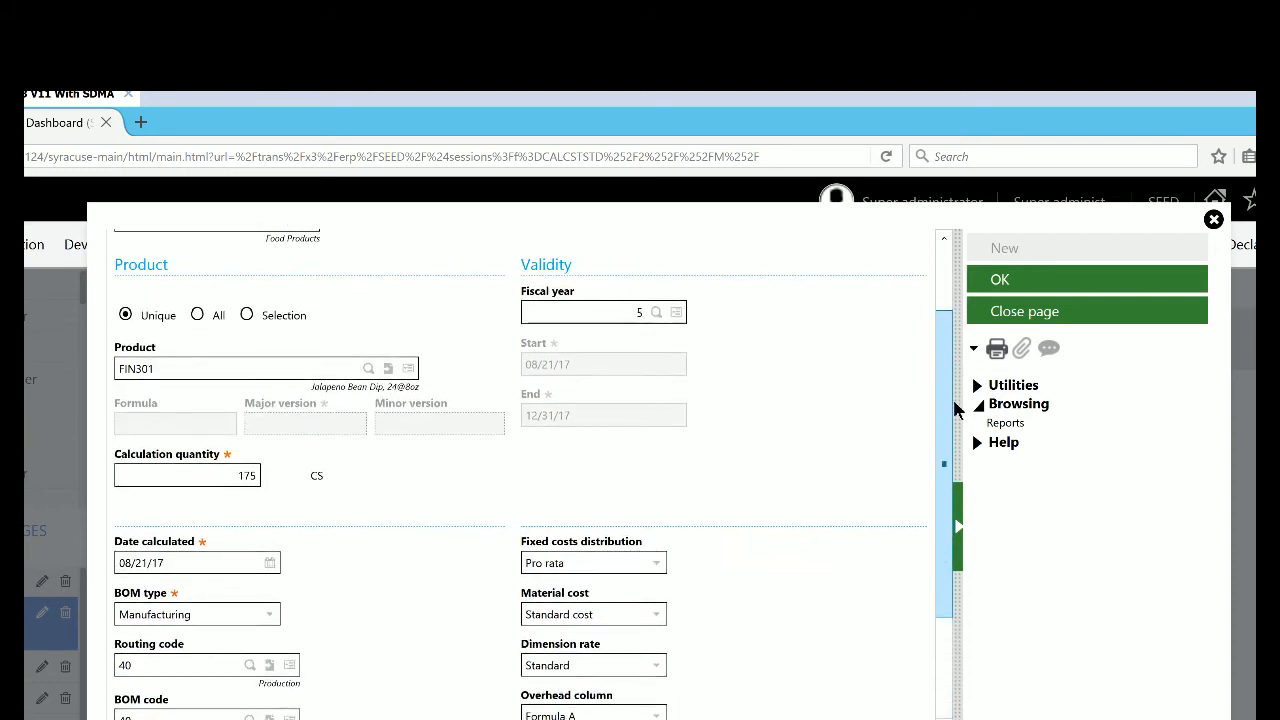
pyautogui.click(656, 580)
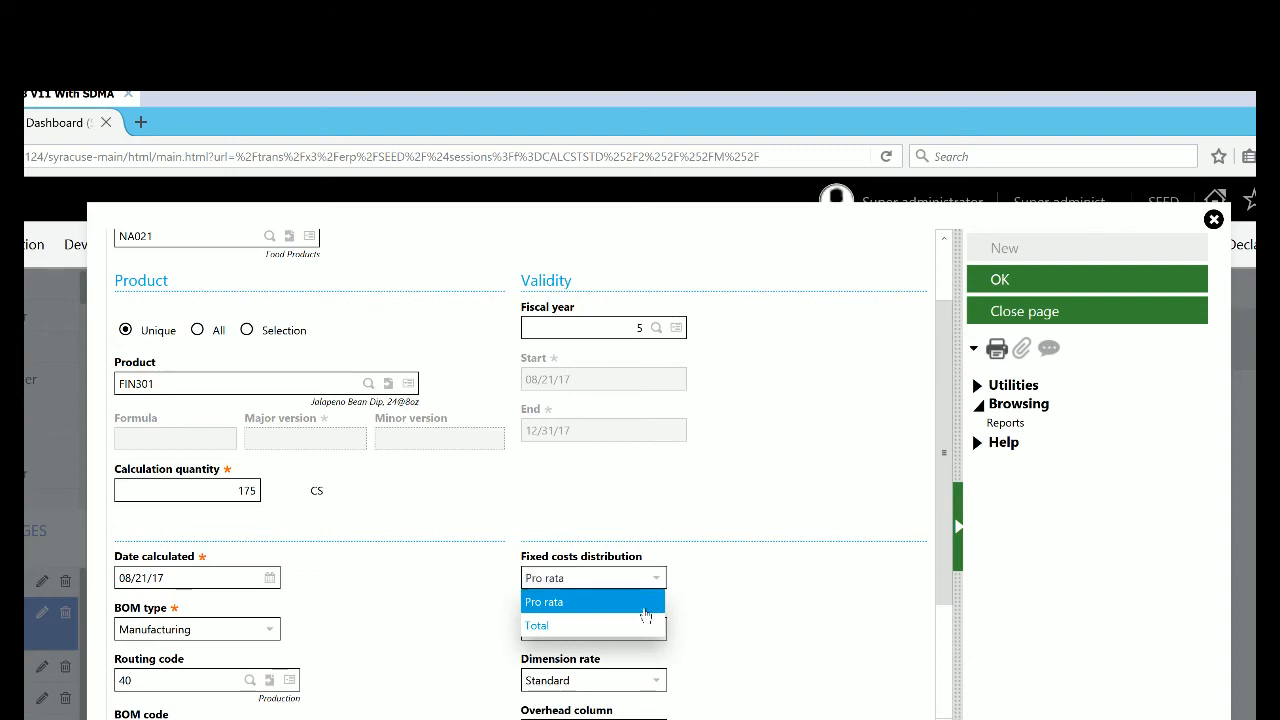
pyautogui.click(626, 604)
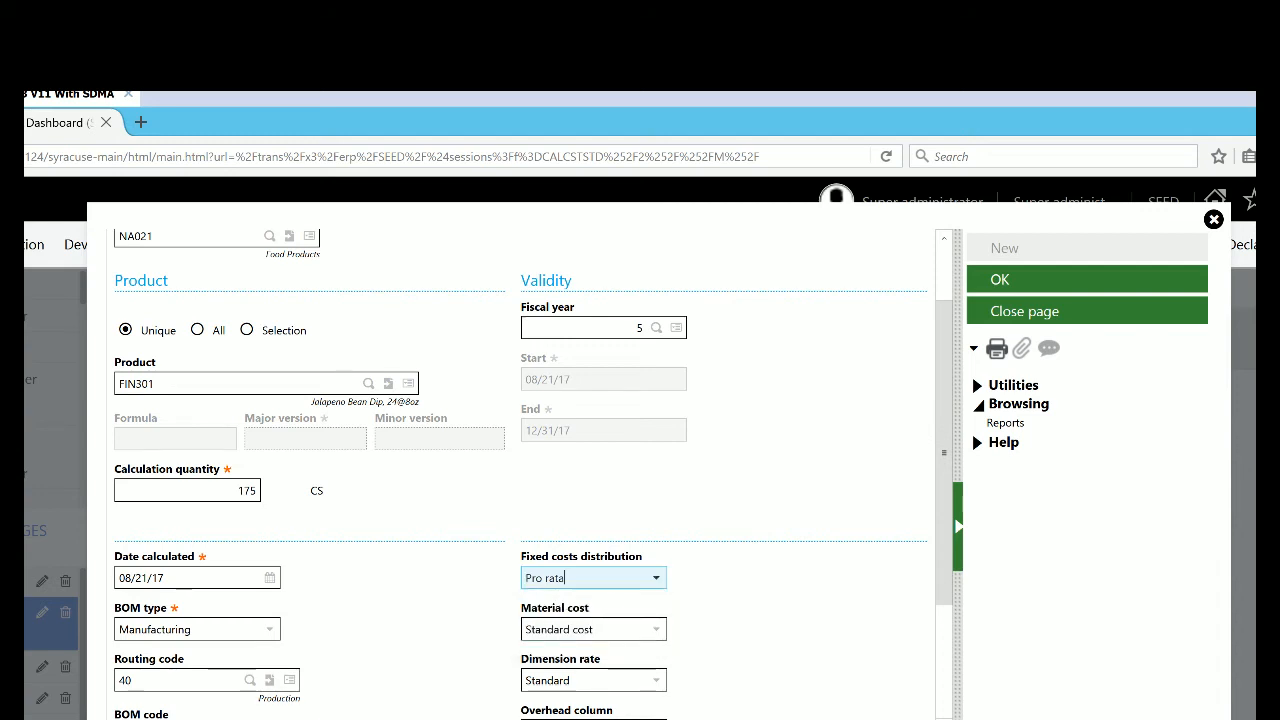
pyautogui.click(657, 578)
pyautogui.click(590, 625)
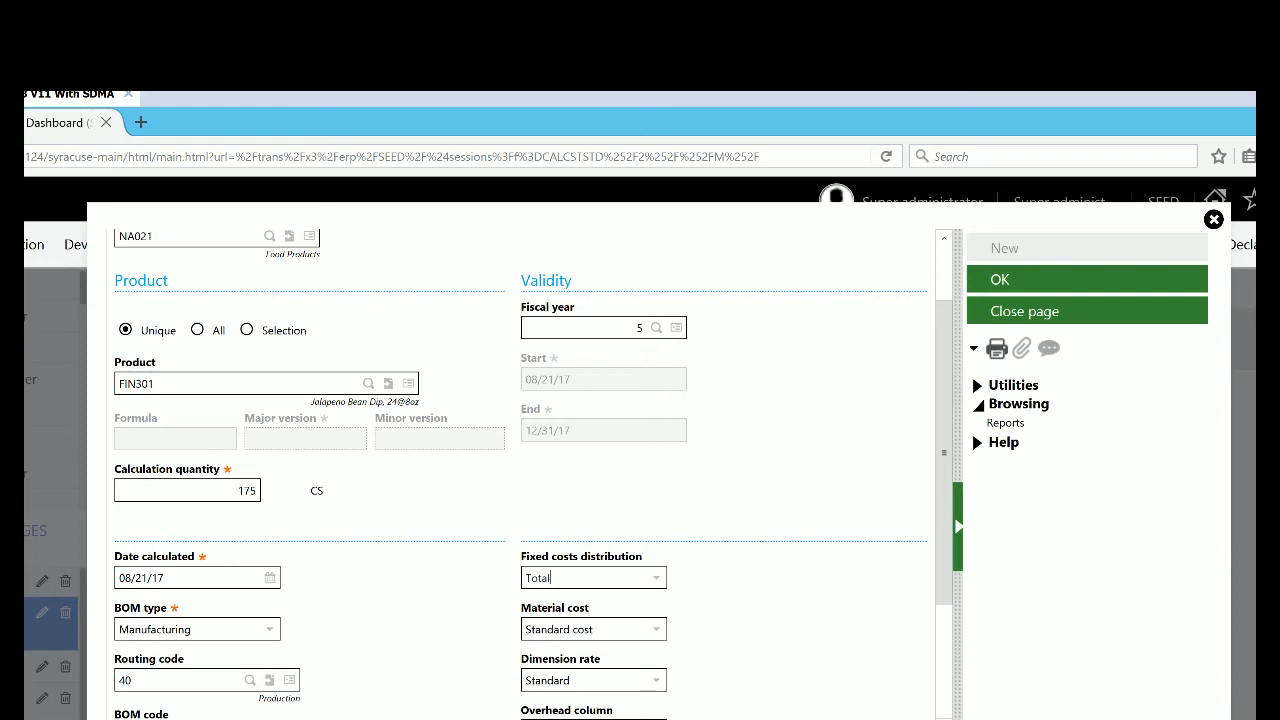
pyautogui.click(228, 490)
# Check which options are available for the material cost and the dimension rate
pyautogui.moveTo(944, 430); pyautogui.dragTo(928, 514)
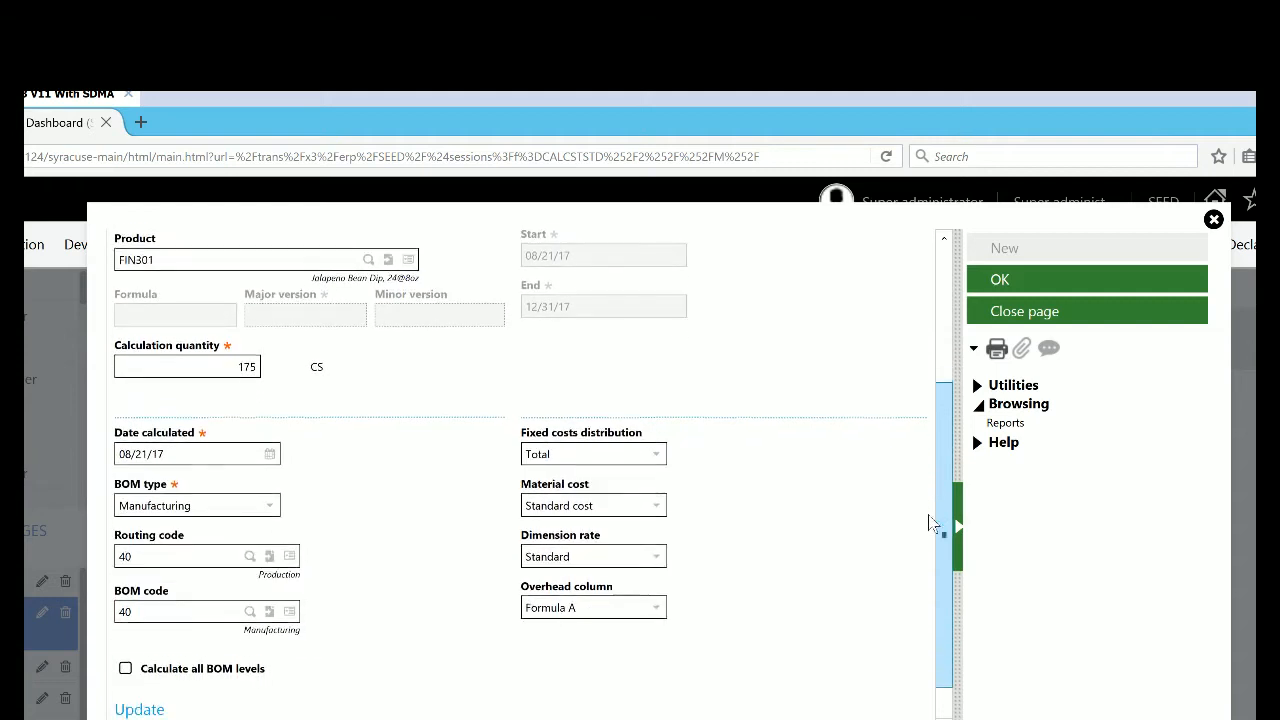
pyautogui.click(656, 499)
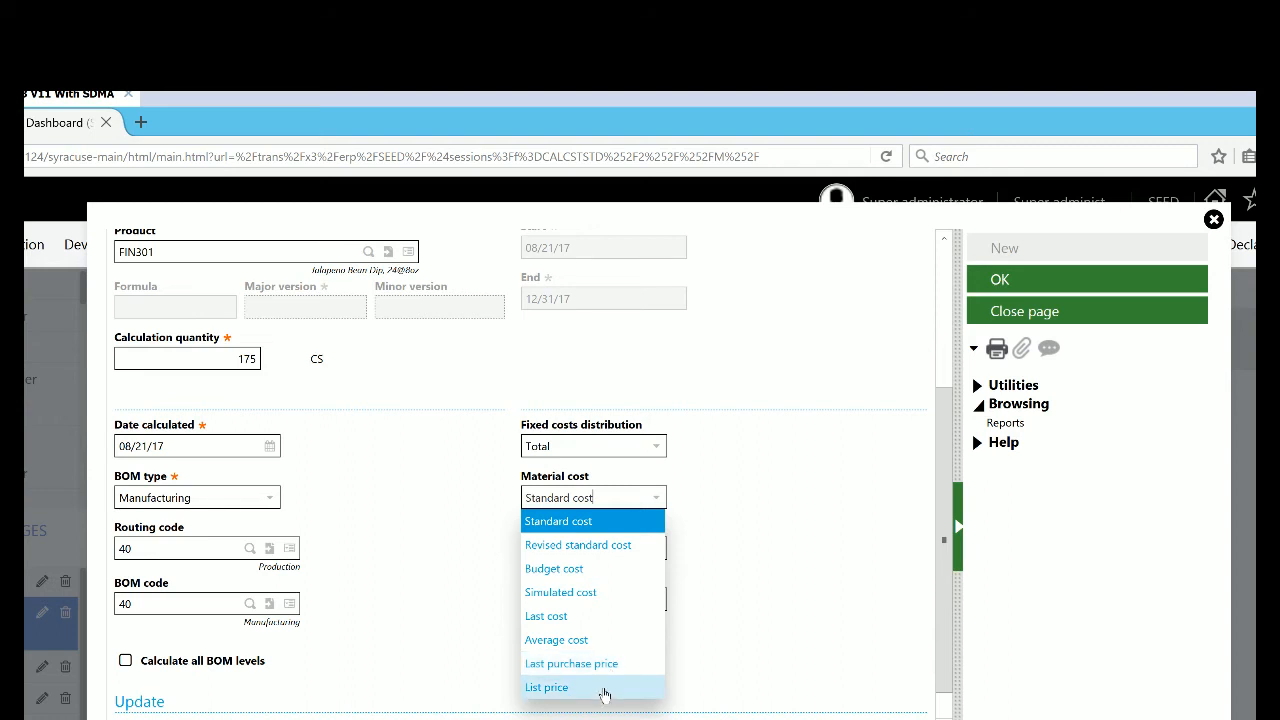
pyautogui.click(735, 648)
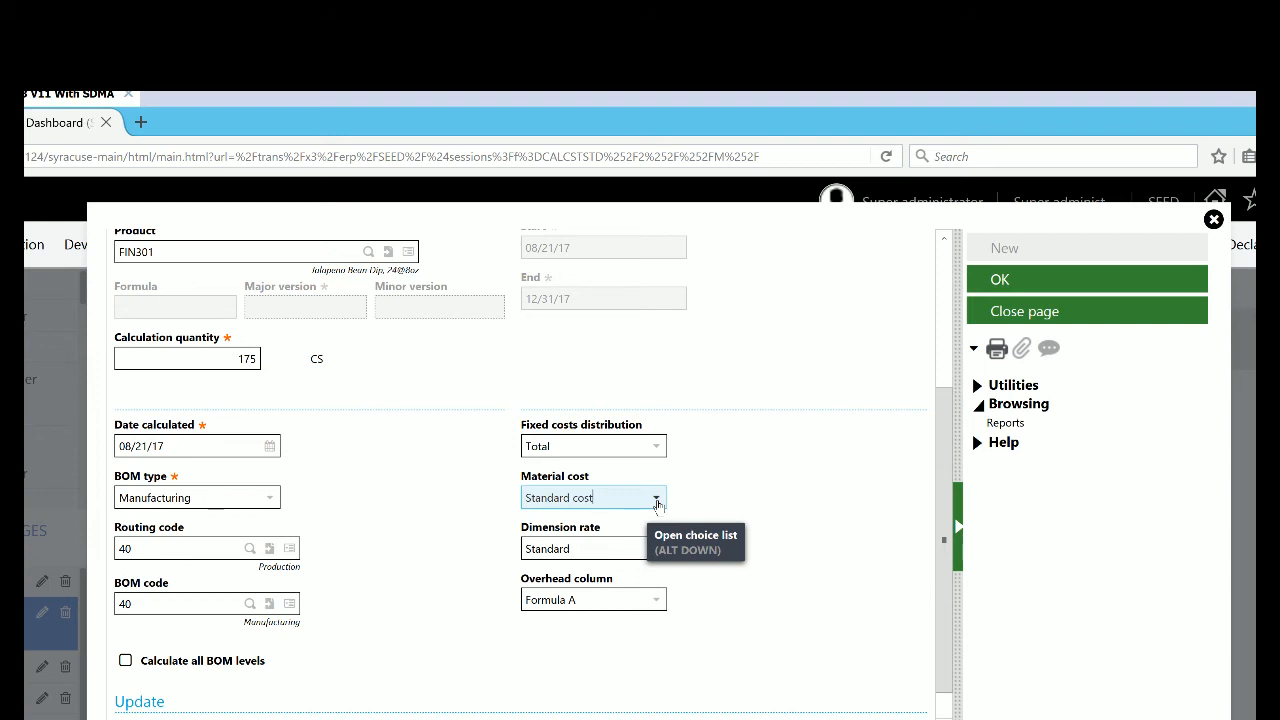
pyautogui.click(657, 550)
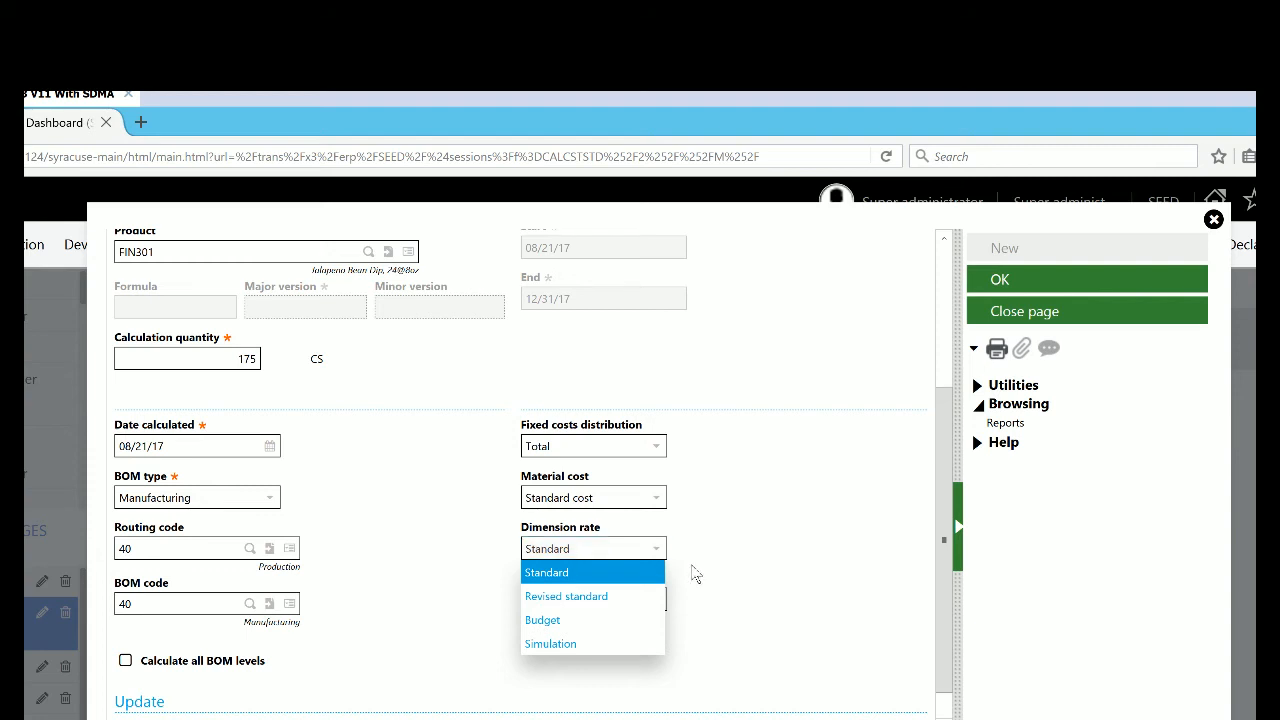
pyautogui.click(696, 575)
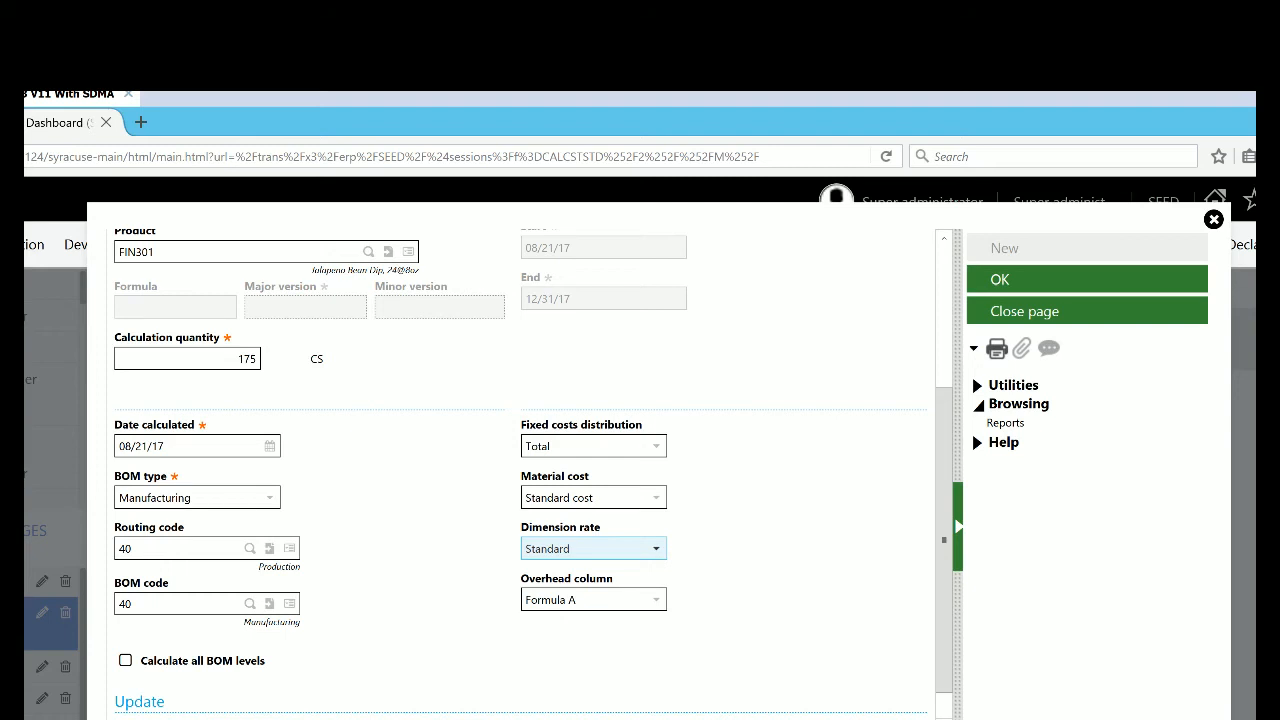
# Select Formula A as the overhead column and set the cost update to Immediate
pyautogui.click(657, 603)
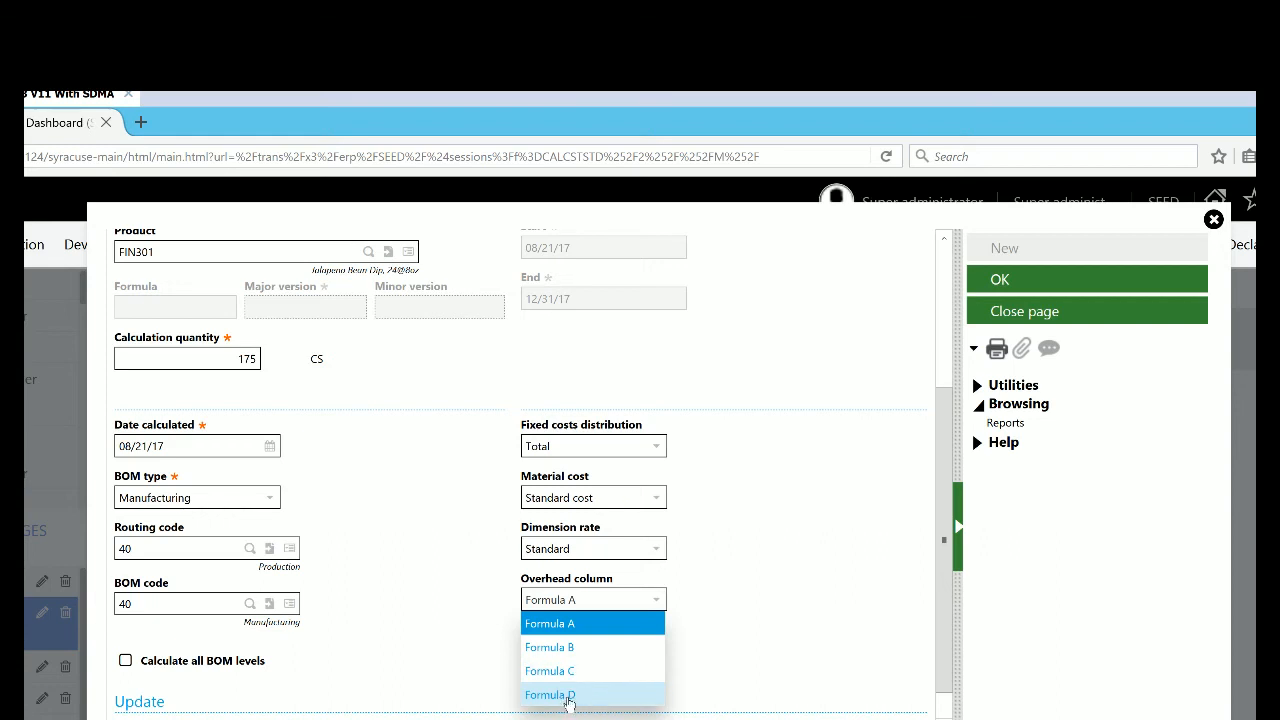
pyautogui.click(585, 625)
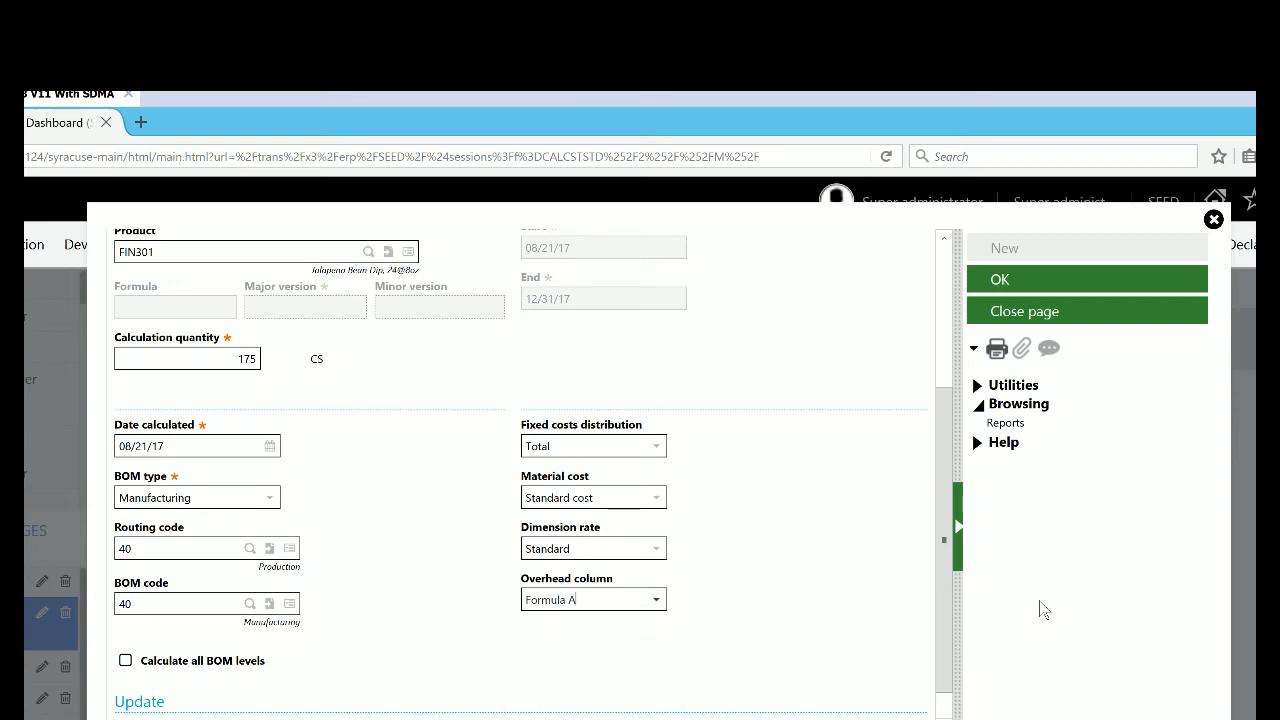
pyautogui.scroll(-1, 943, 500)
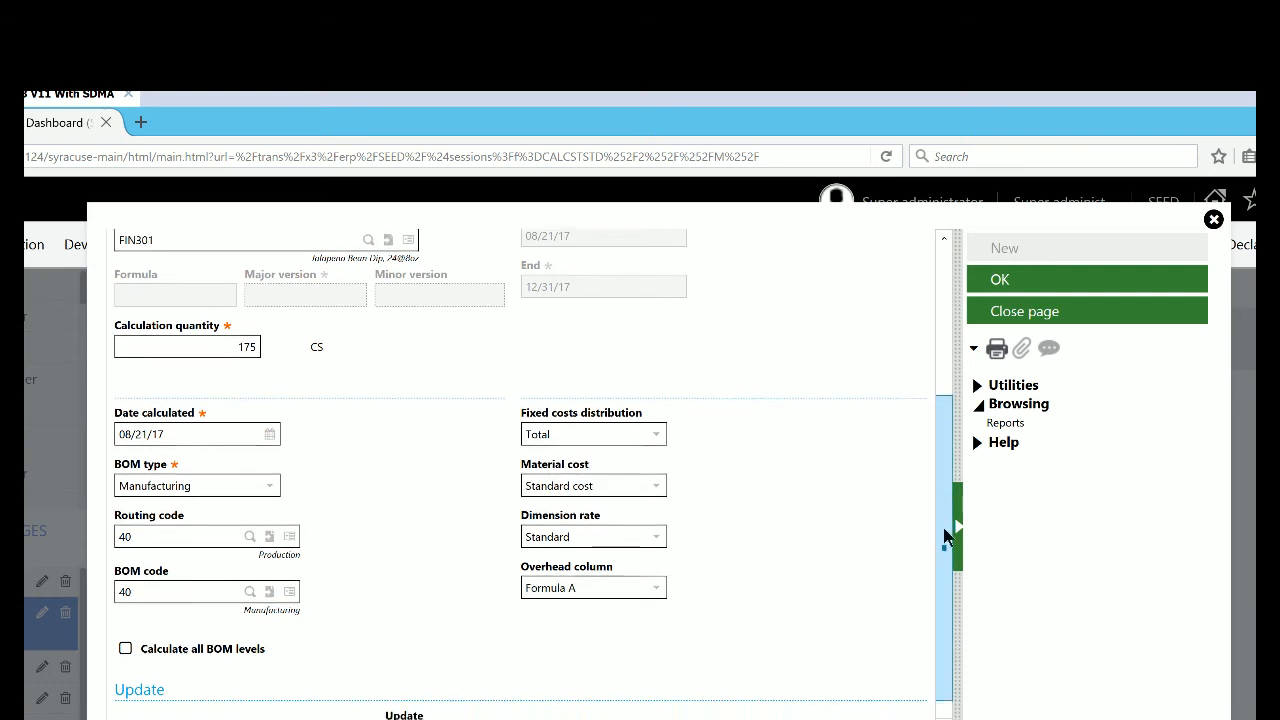
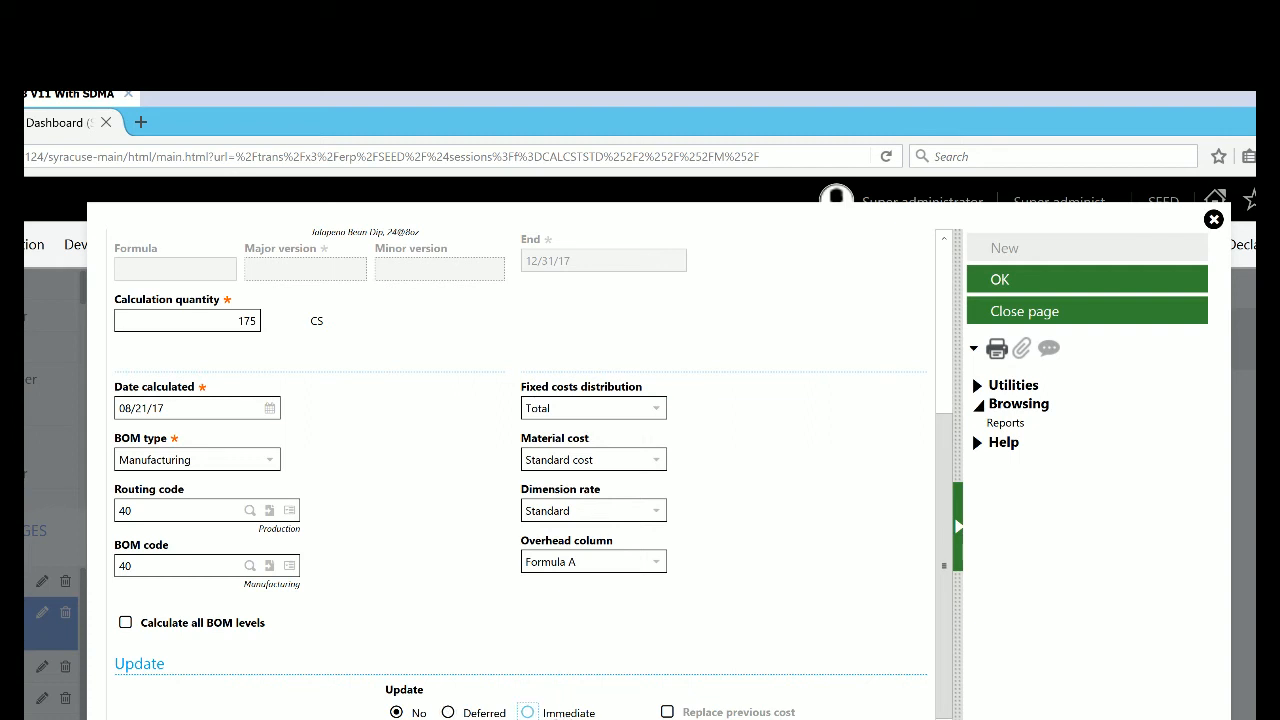
pyautogui.click(527, 712)
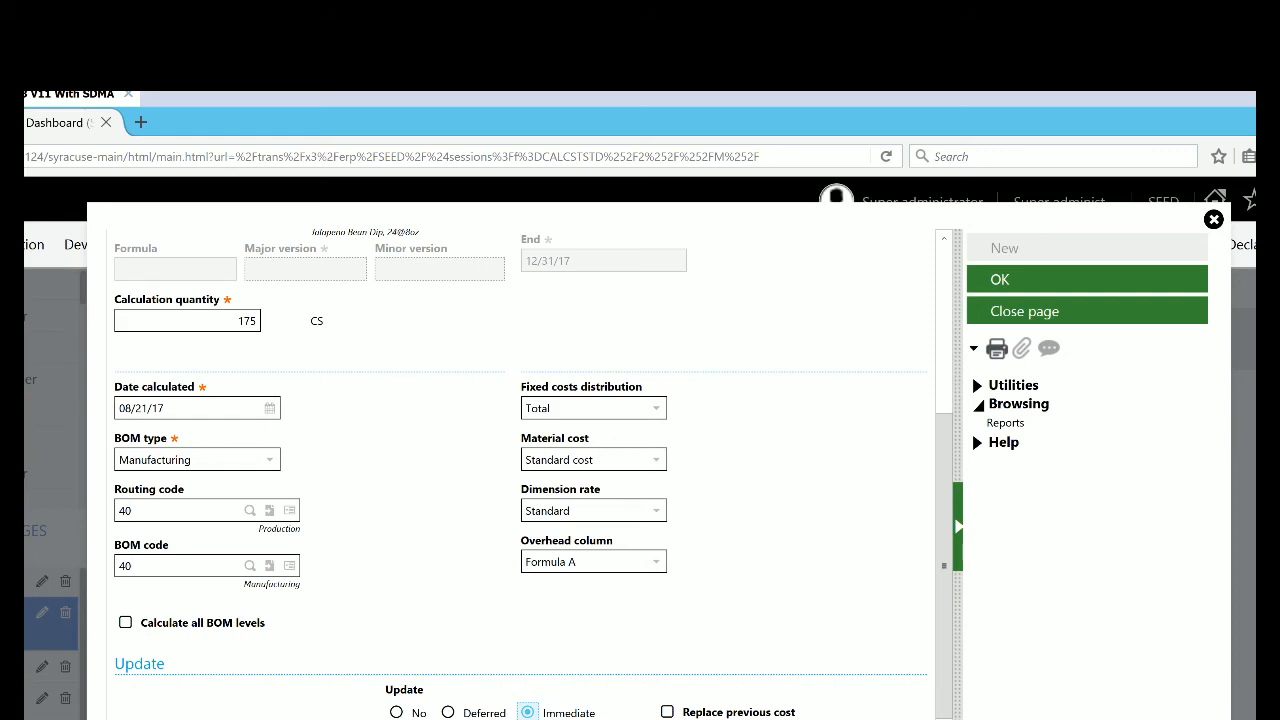
# Run the standard cost calculation for FIN301 with immediate update
pyautogui.click(667, 711)
pyautogui.click(668, 714)
pyautogui.click(1004, 287)
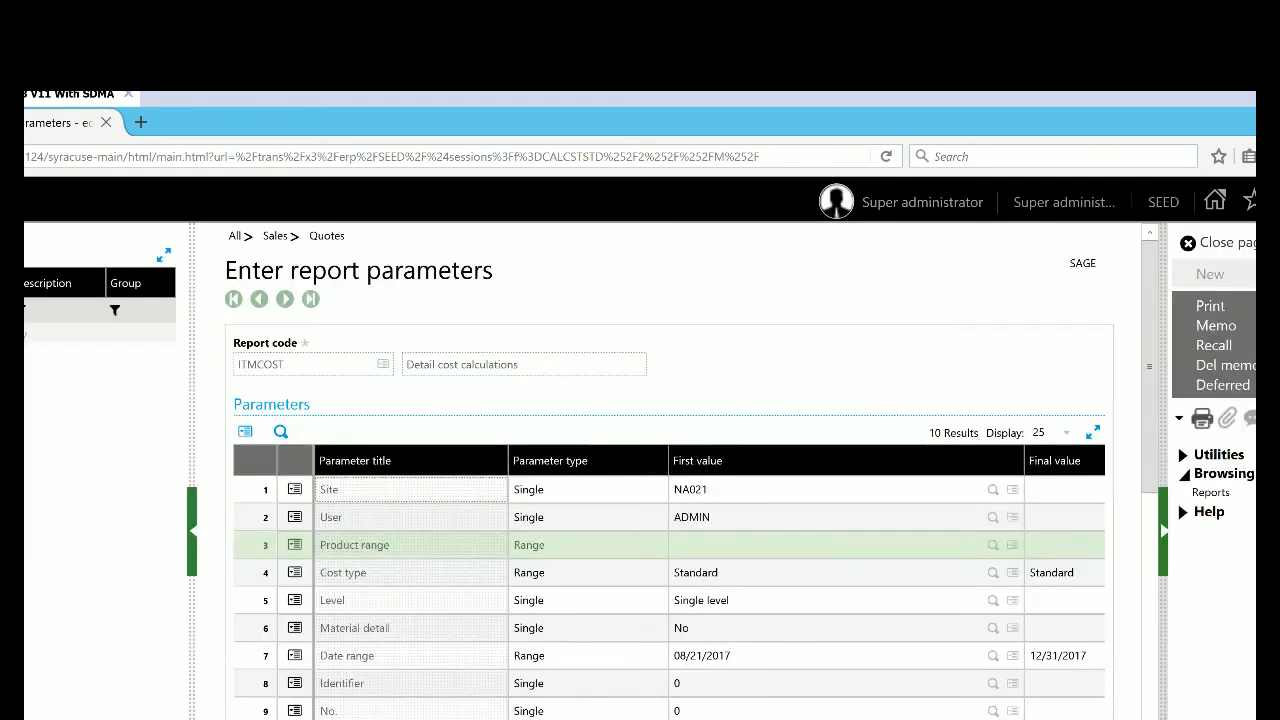
# Print the ITMCOST Detail cost calculations report for site NA021 and open the resulting PDF
pyautogui.click(1213, 312)
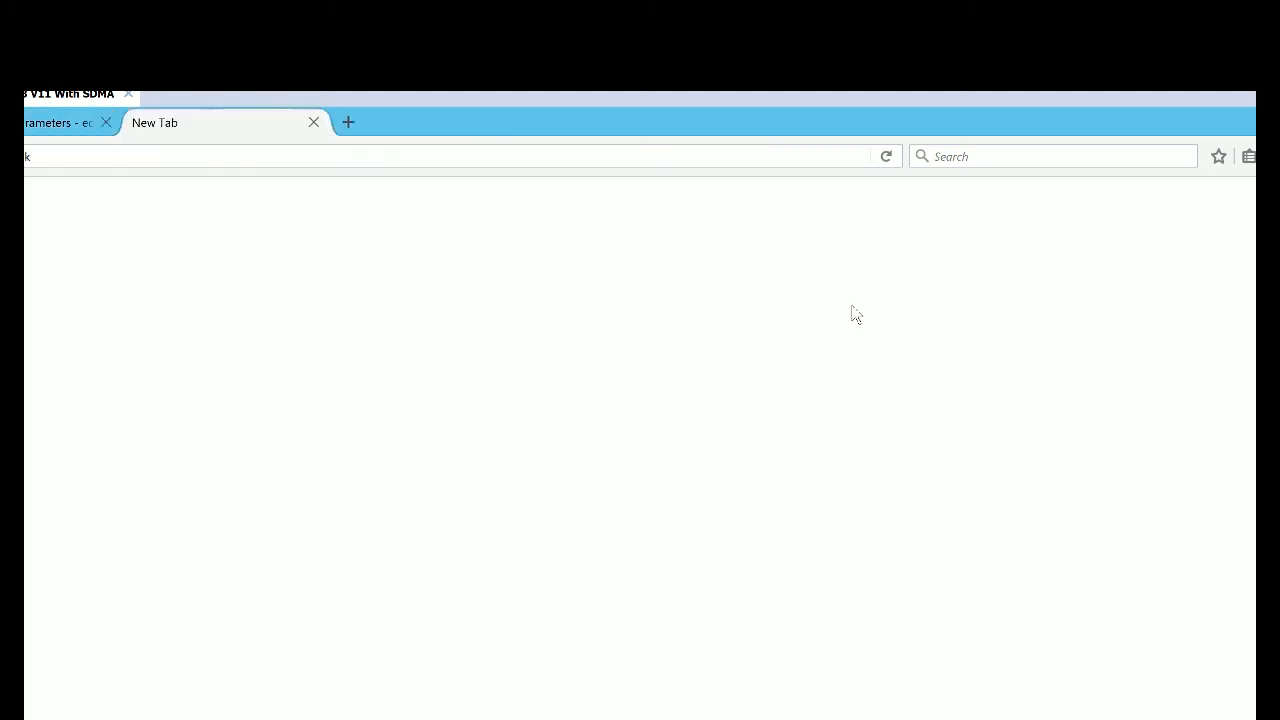
pyautogui.click(424, 538)
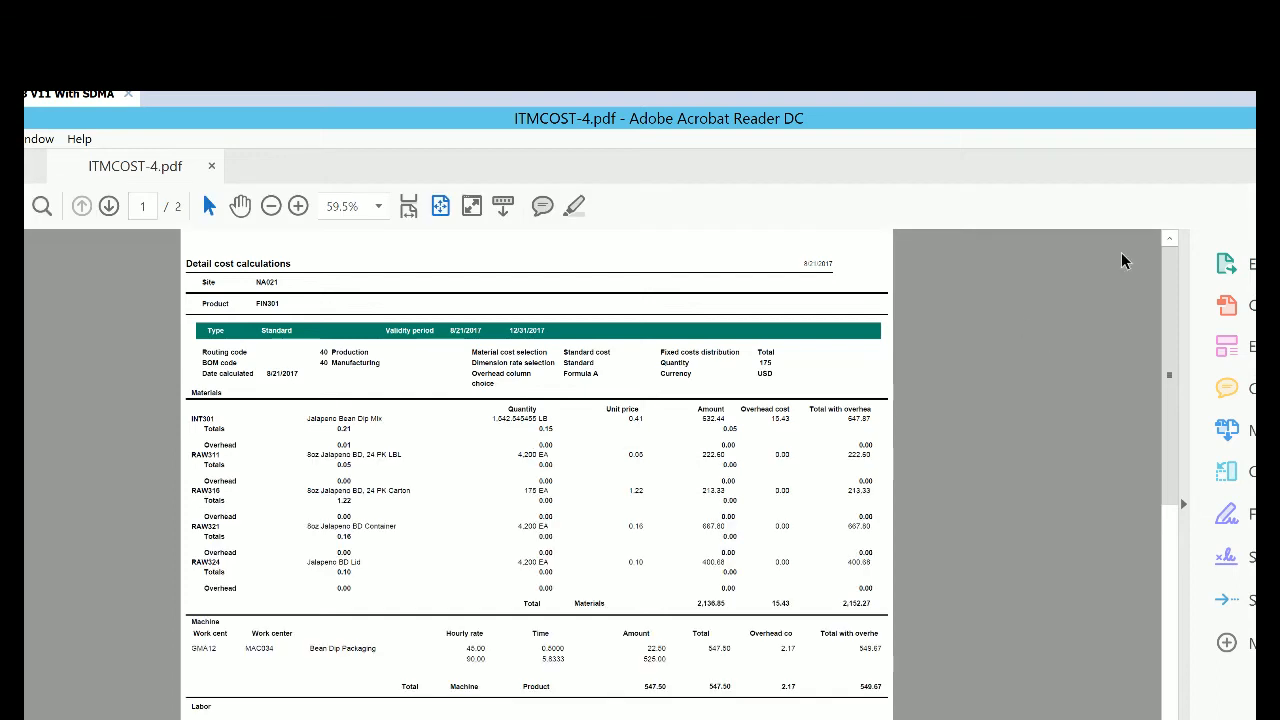
pyautogui.click(1183, 503)
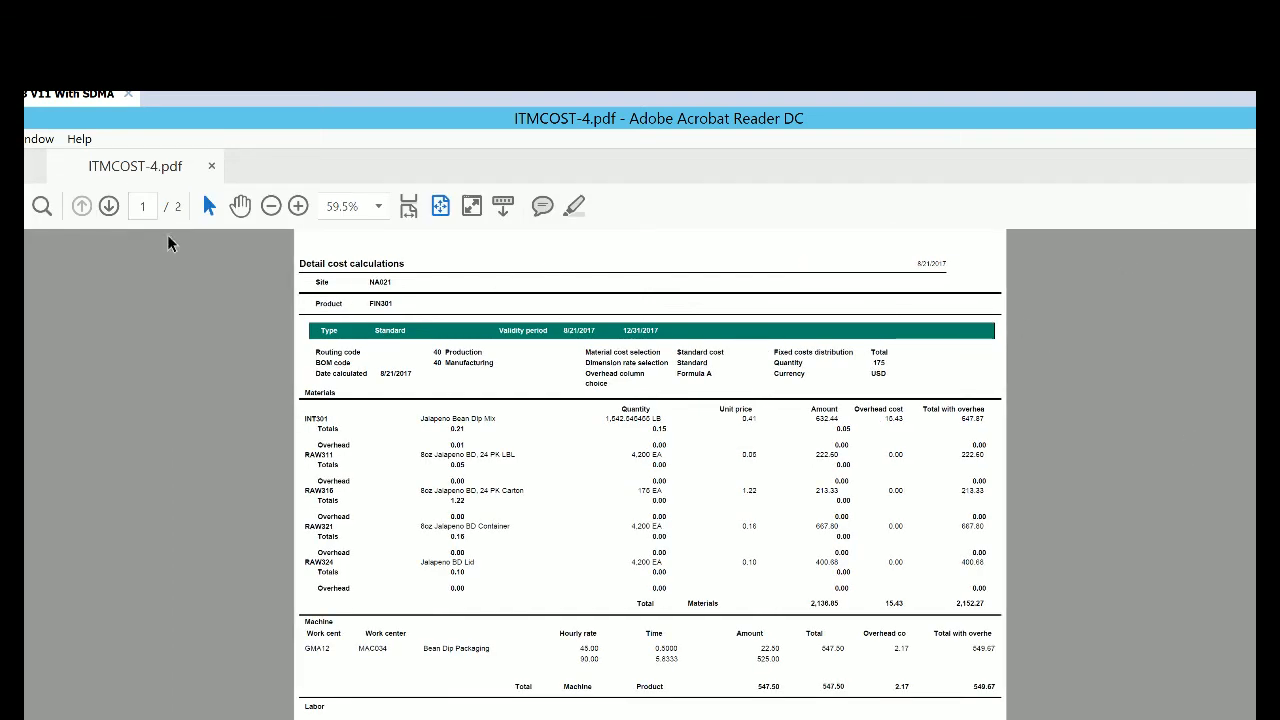
# Review the FIN301 material, machine, labor and overhead costs and the cost summary in the report at 100% zoom
pyautogui.click(297, 207)
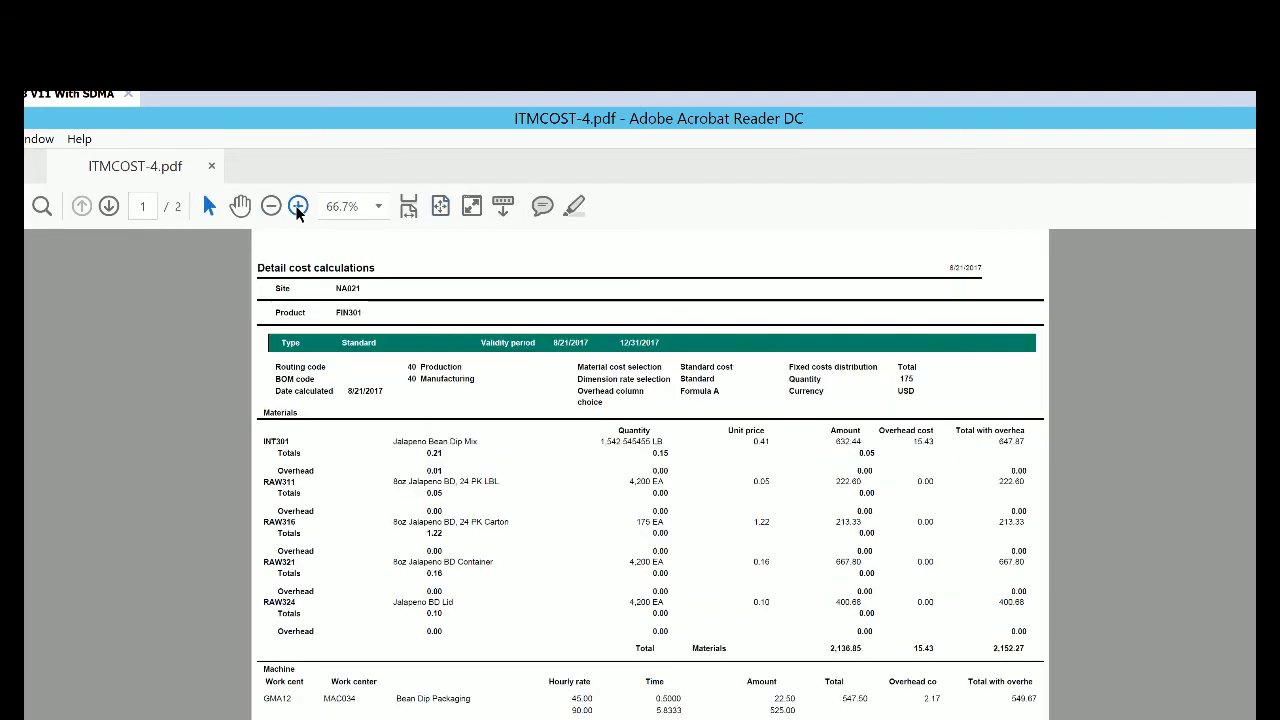
pyautogui.click(297, 207)
pyautogui.click(297, 207)
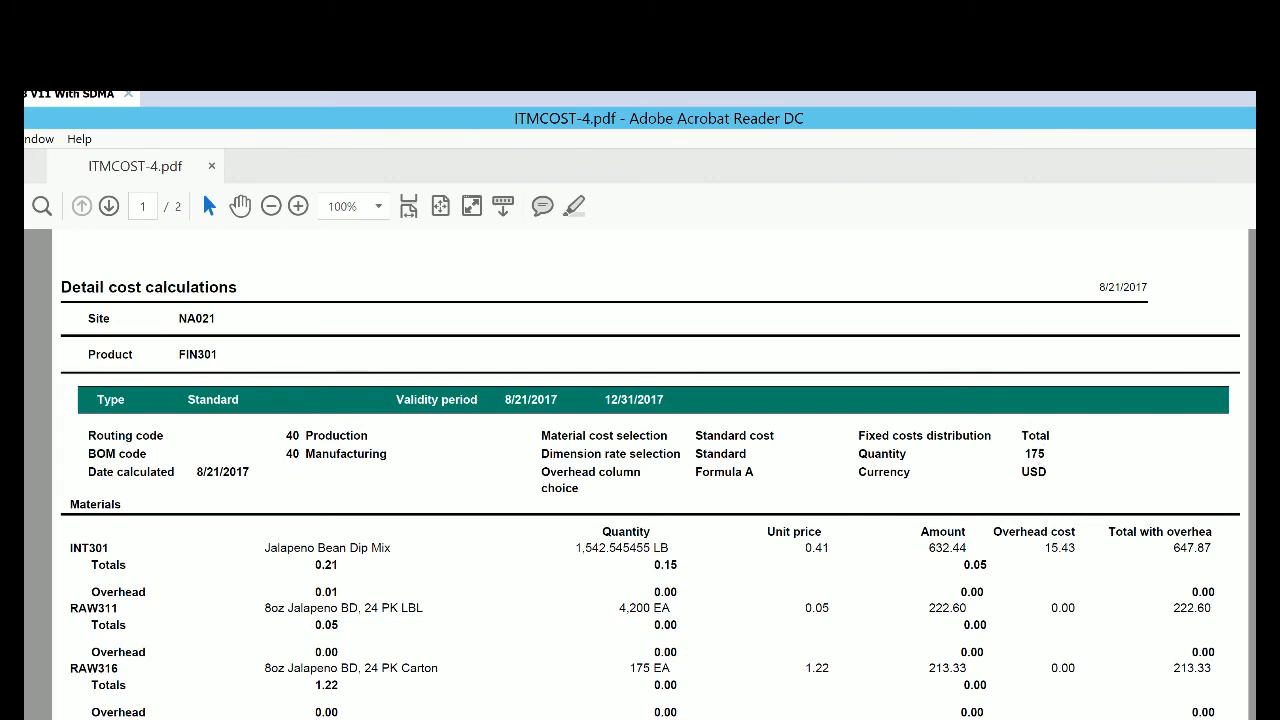
pyautogui.moveTo(1255, 500); pyautogui.dragTo(1255, 549)
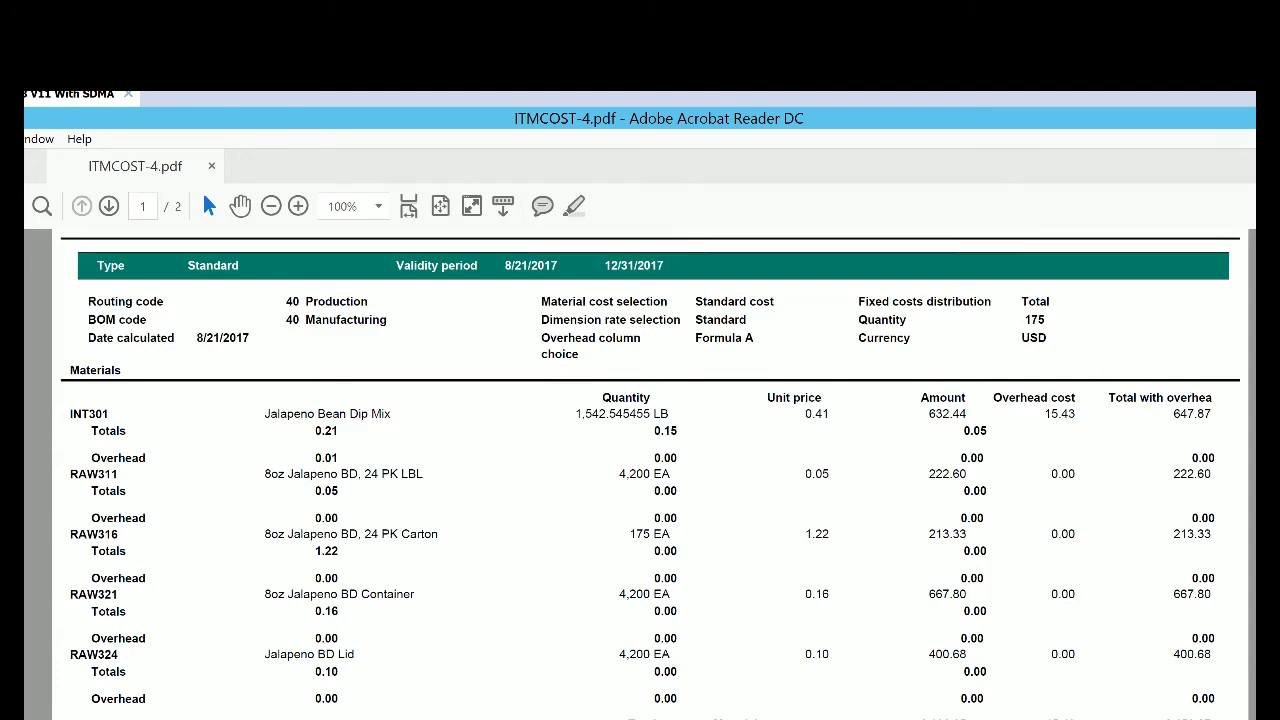
pyautogui.moveTo(1255, 508); pyautogui.dragTo(1255, 523)
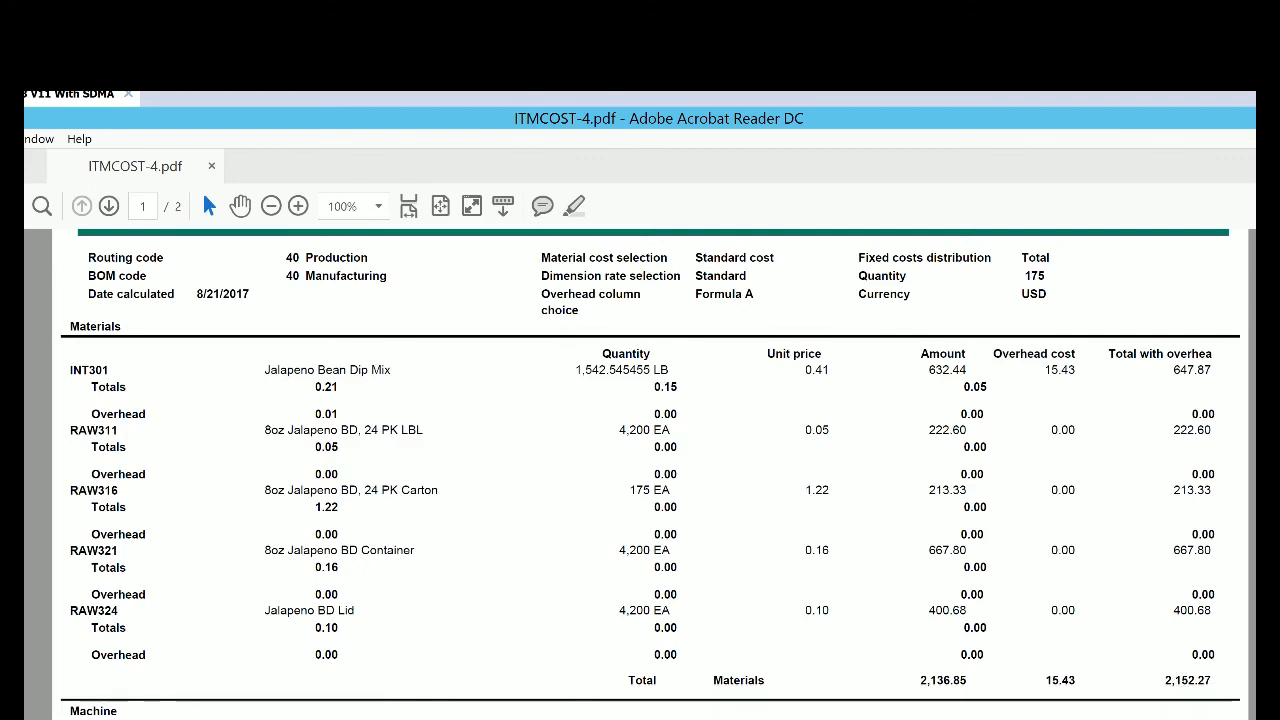
pyautogui.moveTo(1270, 501); pyautogui.dragTo(1270, 600)
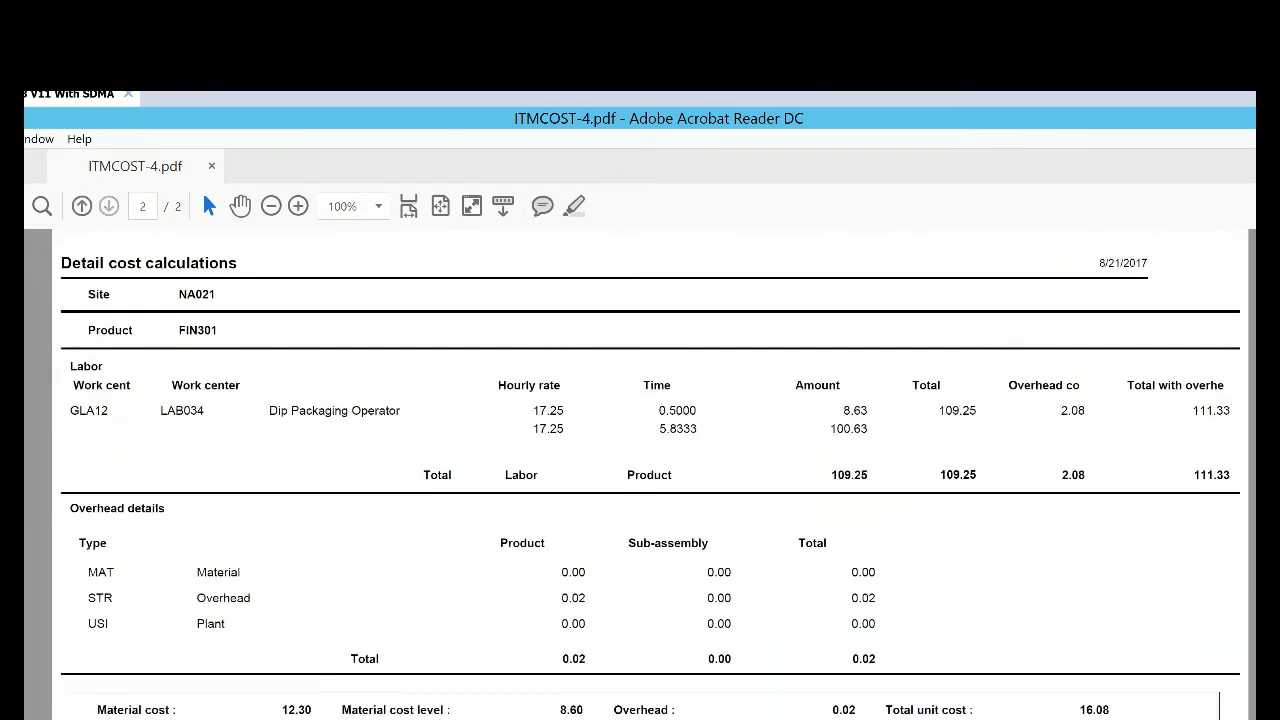
pyautogui.scroll(5, 691, 489)
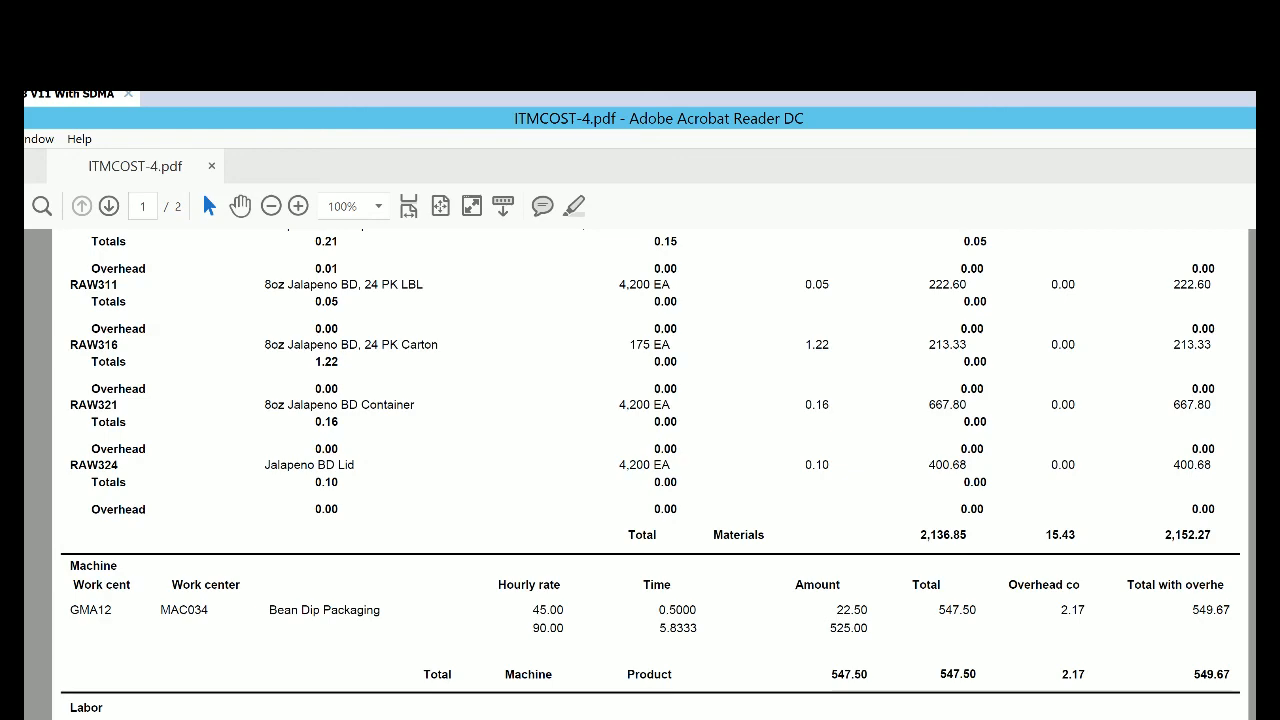
pyautogui.scroll(-1, 650, 477)
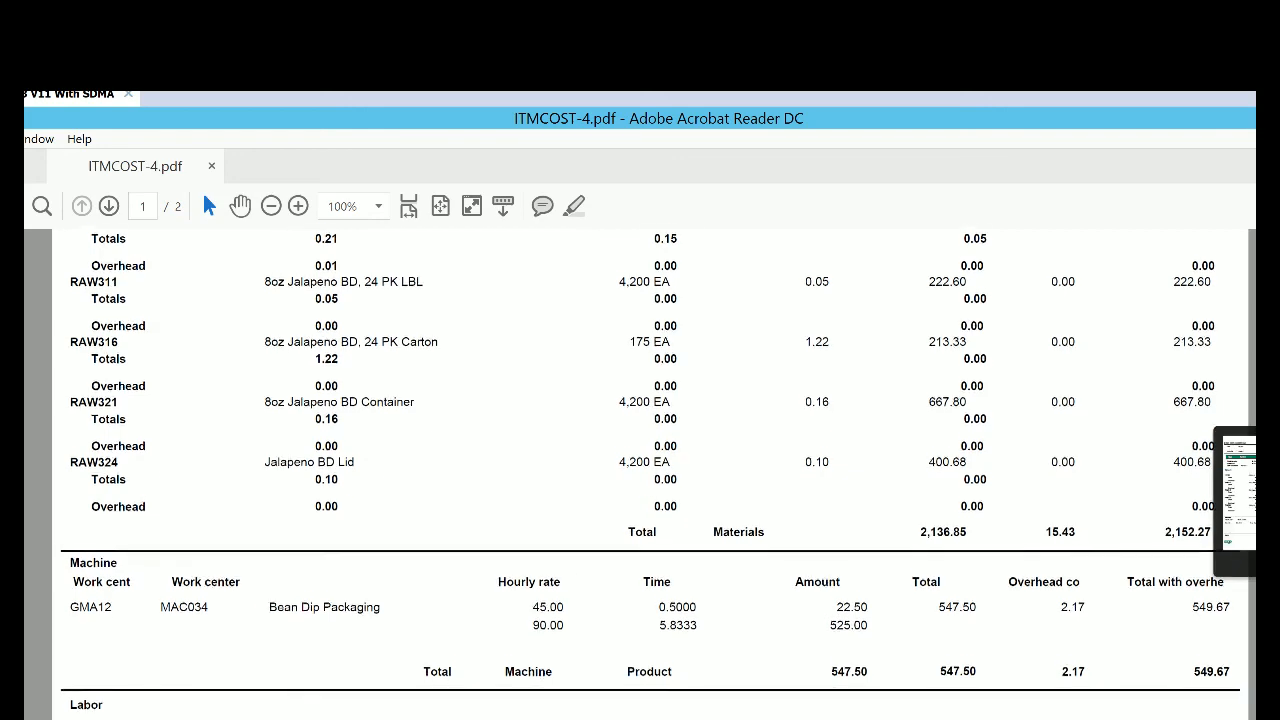
pyautogui.scroll(-5, 650, 477)
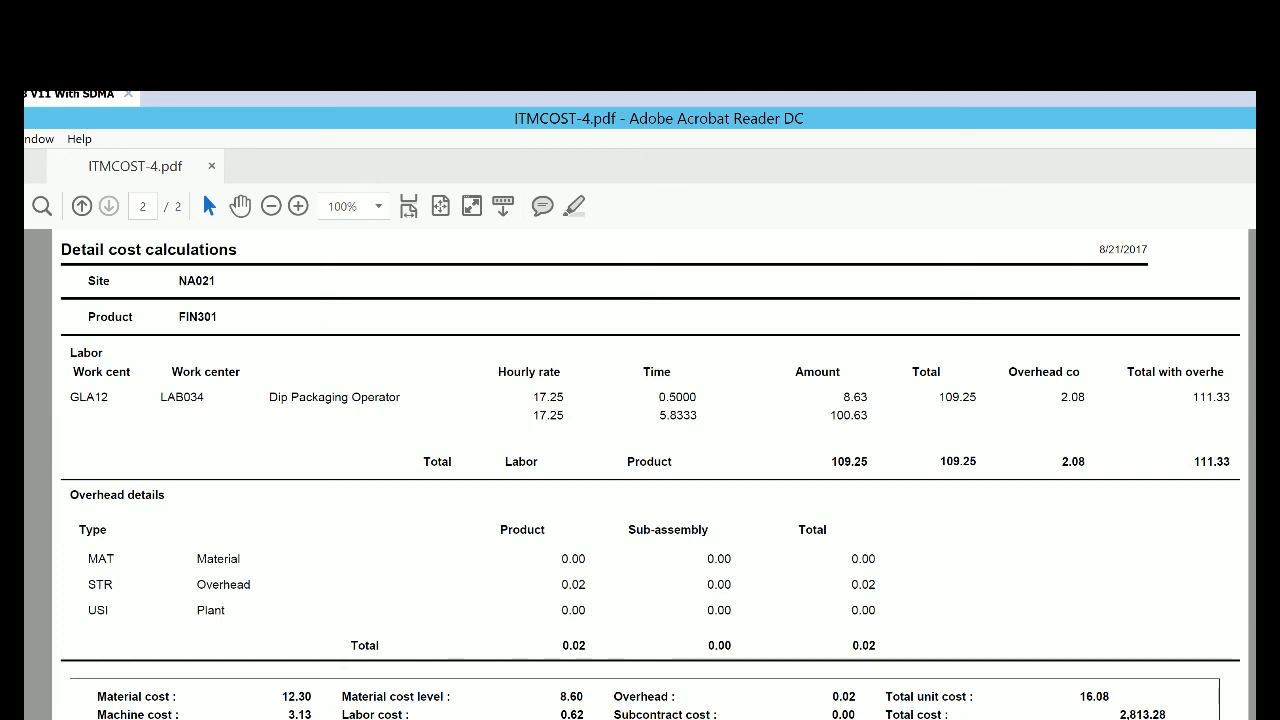
pyautogui.scroll(-2, 650, 470)
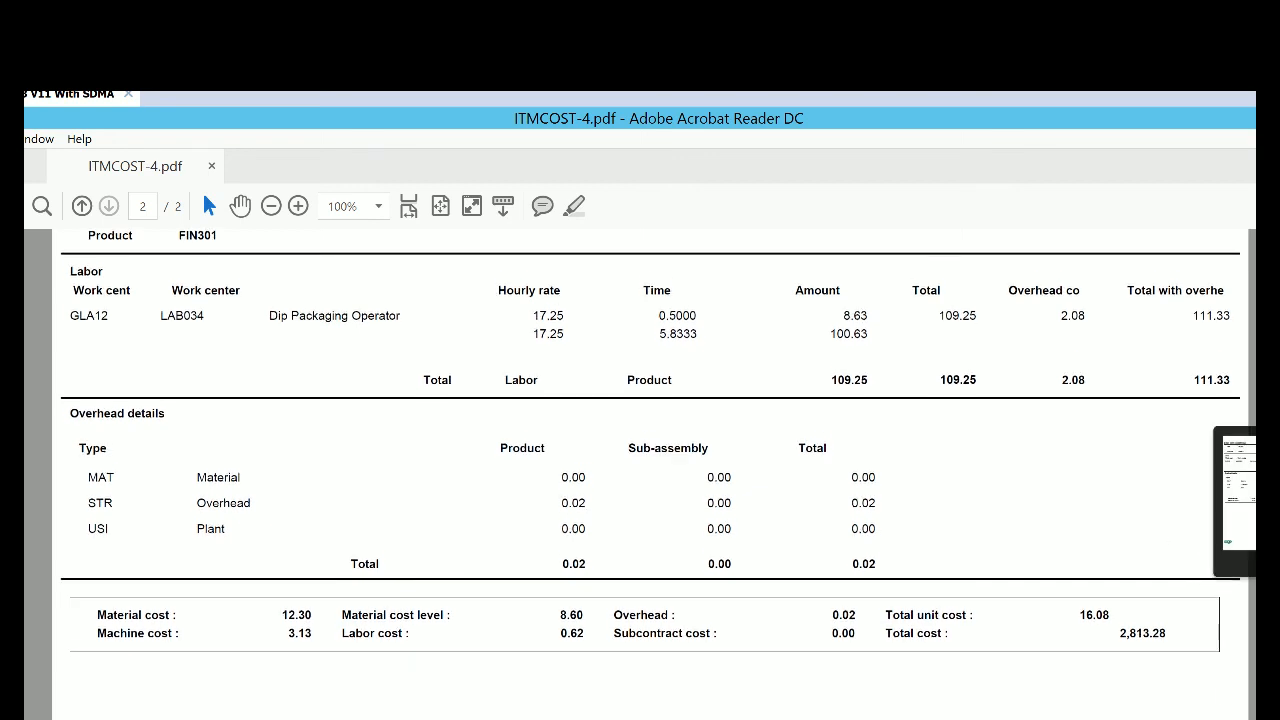
pyautogui.scroll(-1, 555, 582)
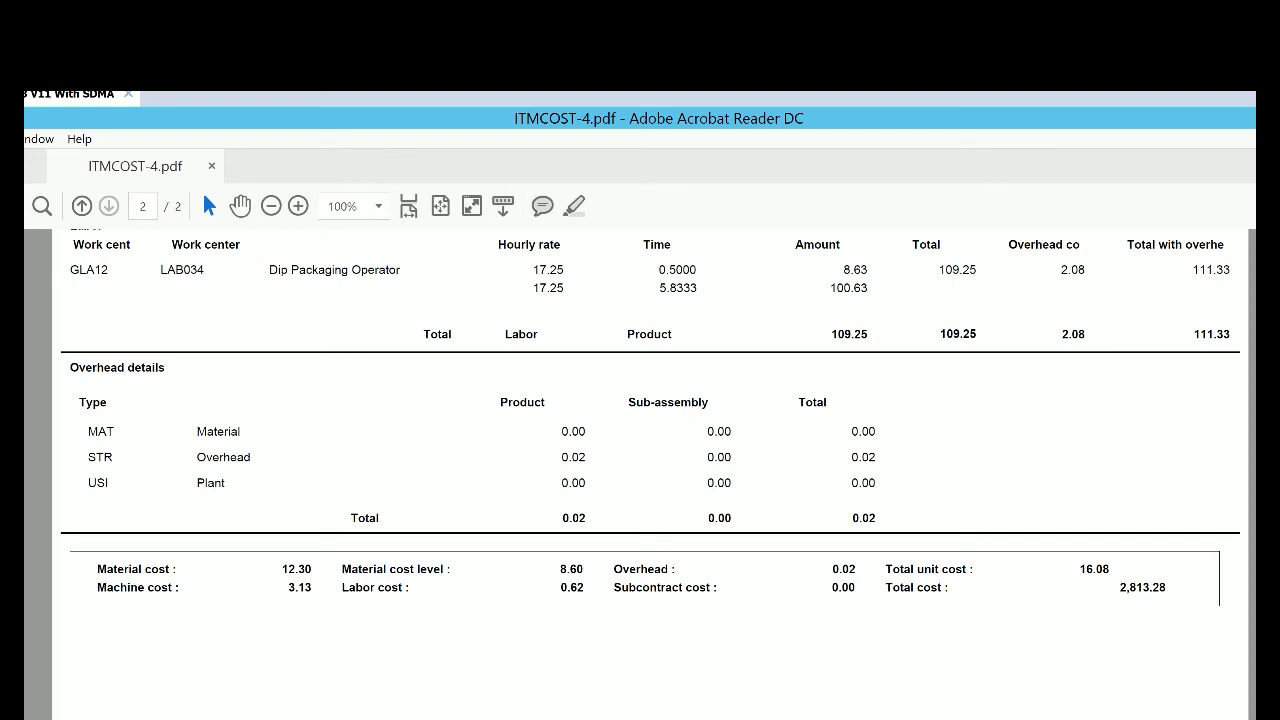
# Close the PDF report, then return to Sage X3 to clear the finished print job and leave the cost calculation
pyautogui.hotkey('alt', 'F4')
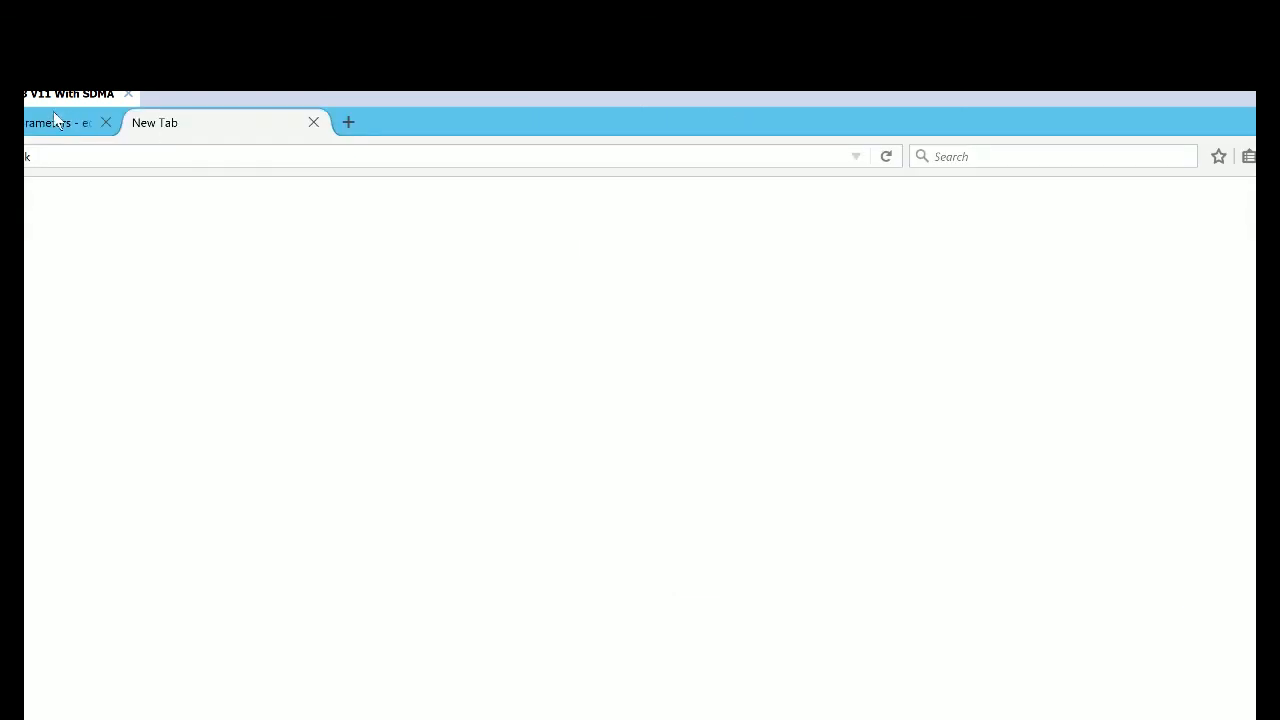
pyautogui.click(52, 122)
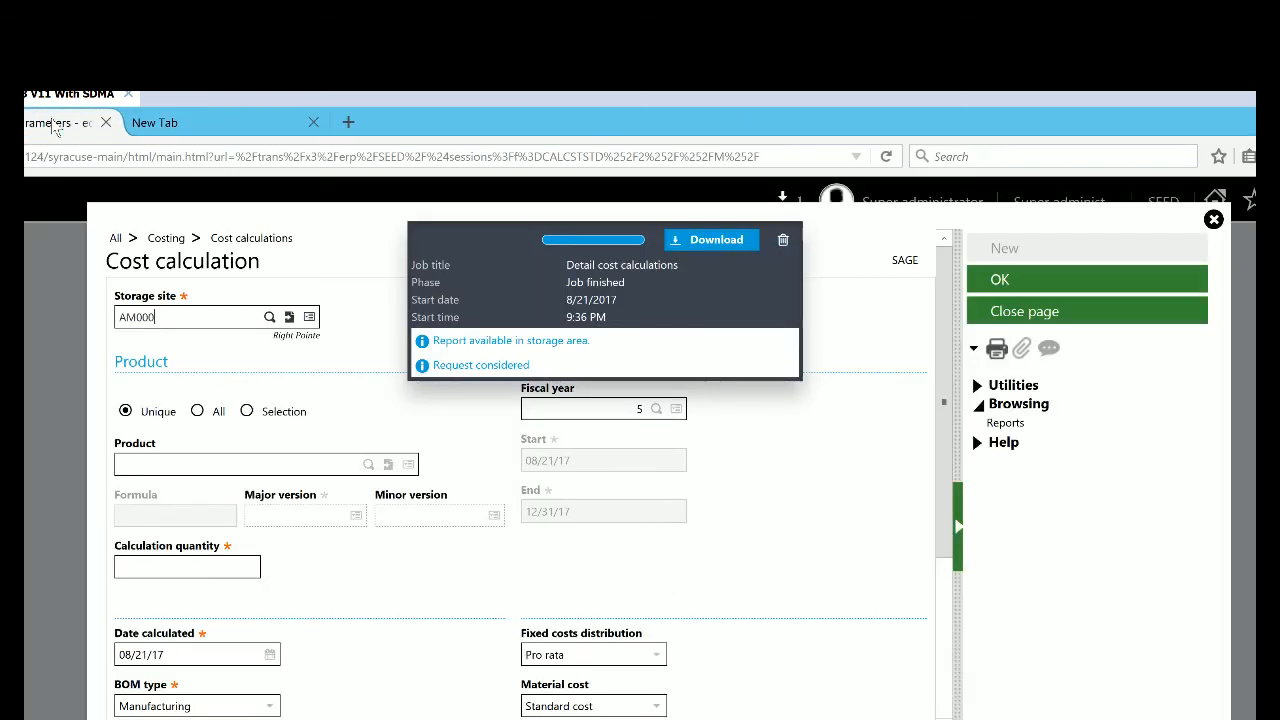
pyautogui.click(784, 244)
pyautogui.click(978, 318)
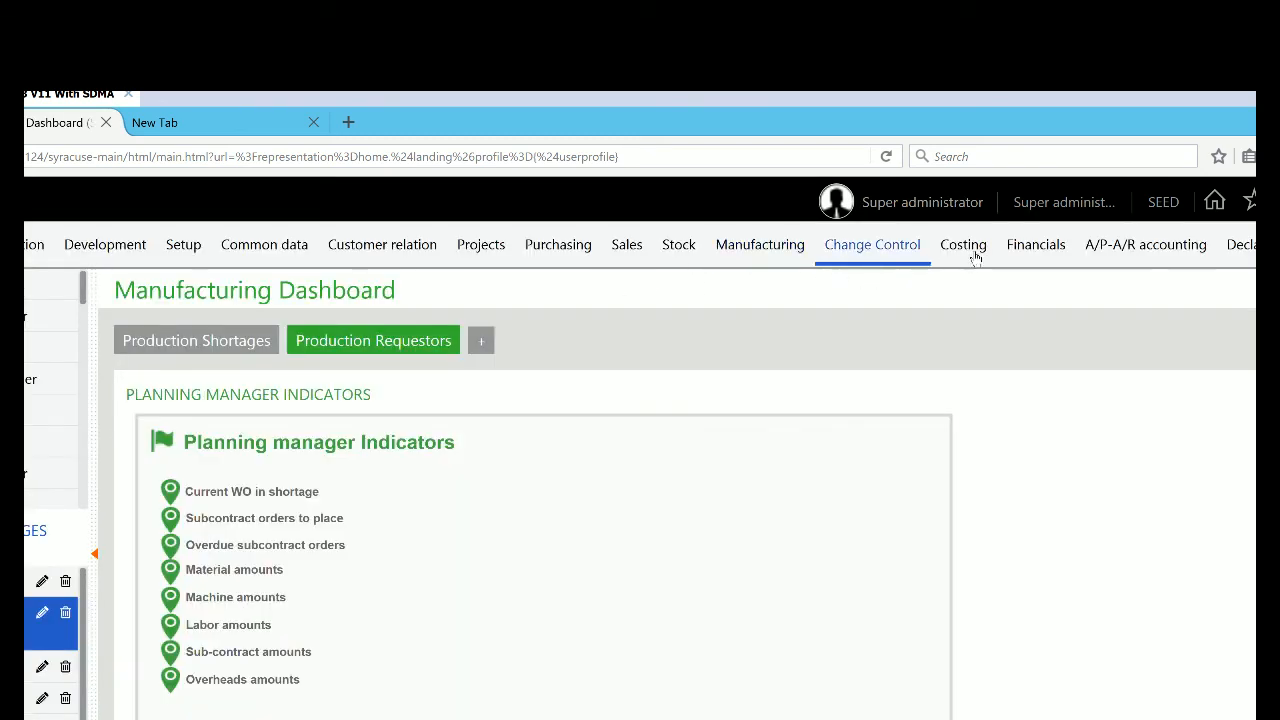
# Open the products' Standard costs function and display the No. 4 cost record of FIN301 for fiscal year 5 at site NA021
pyautogui.click(975, 256)
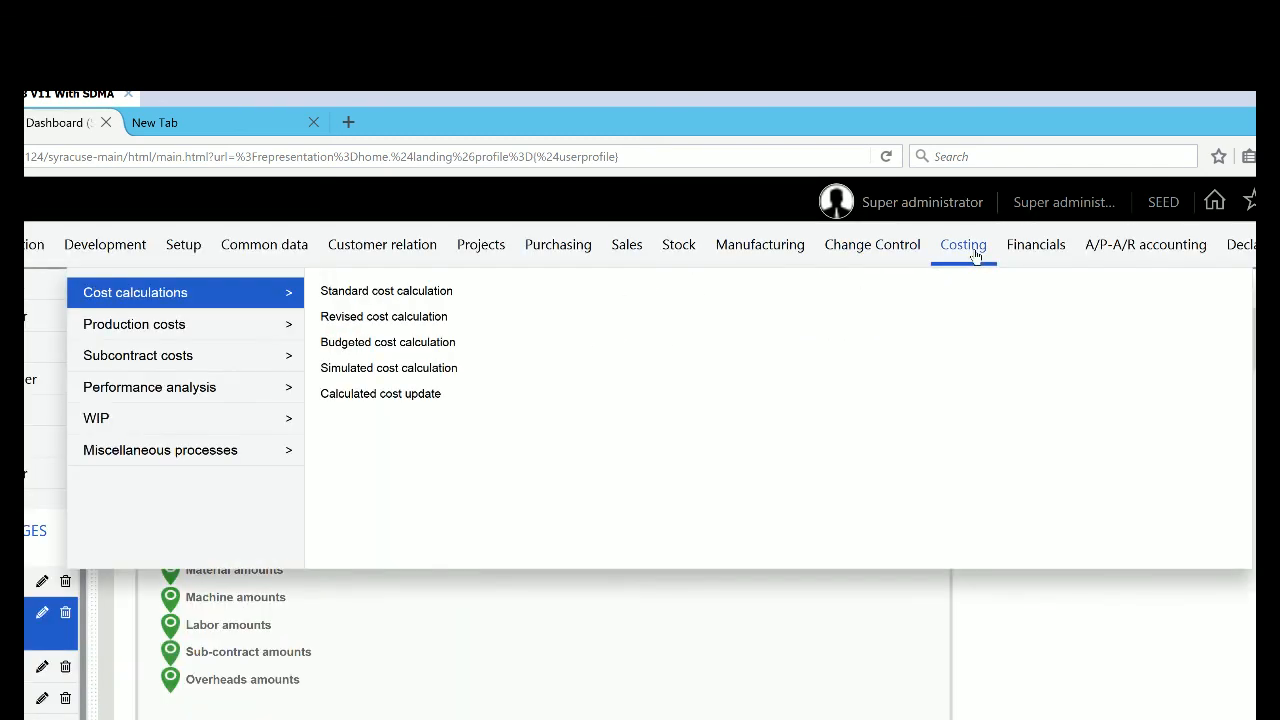
pyautogui.moveTo(975, 256); pyautogui.dragTo(278, 249)
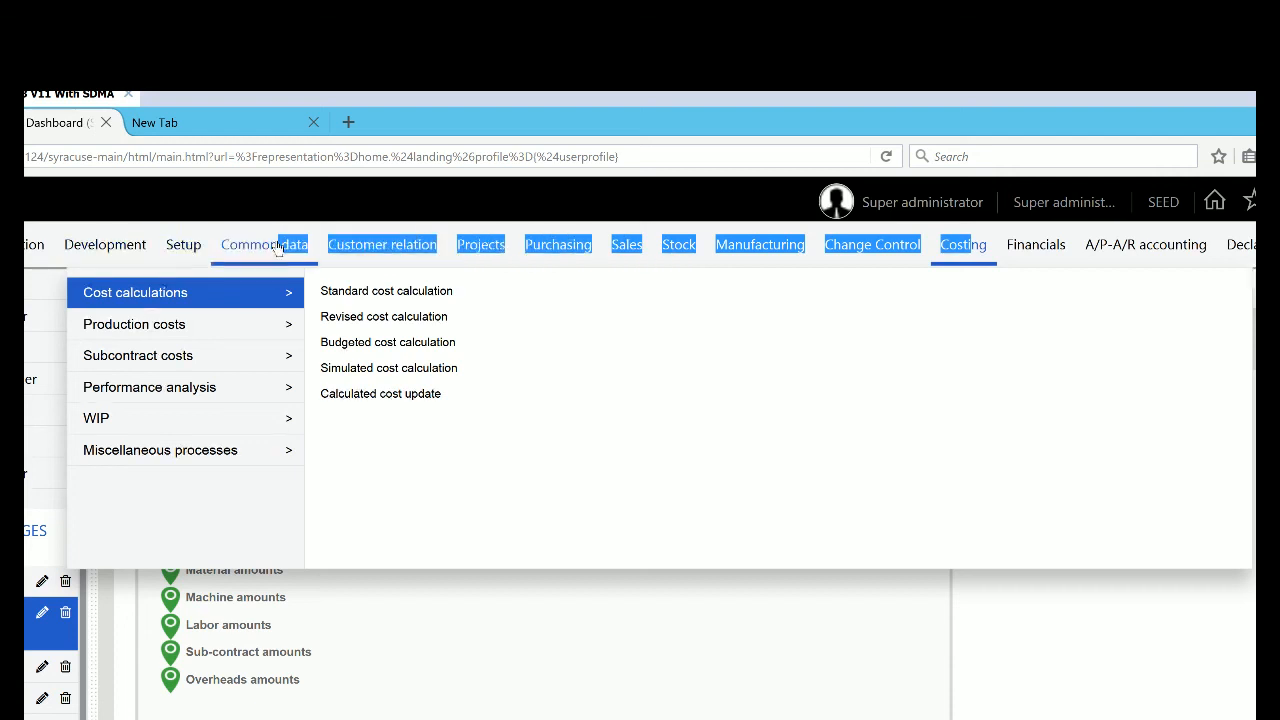
pyautogui.click(278, 249)
pyautogui.click(200, 450)
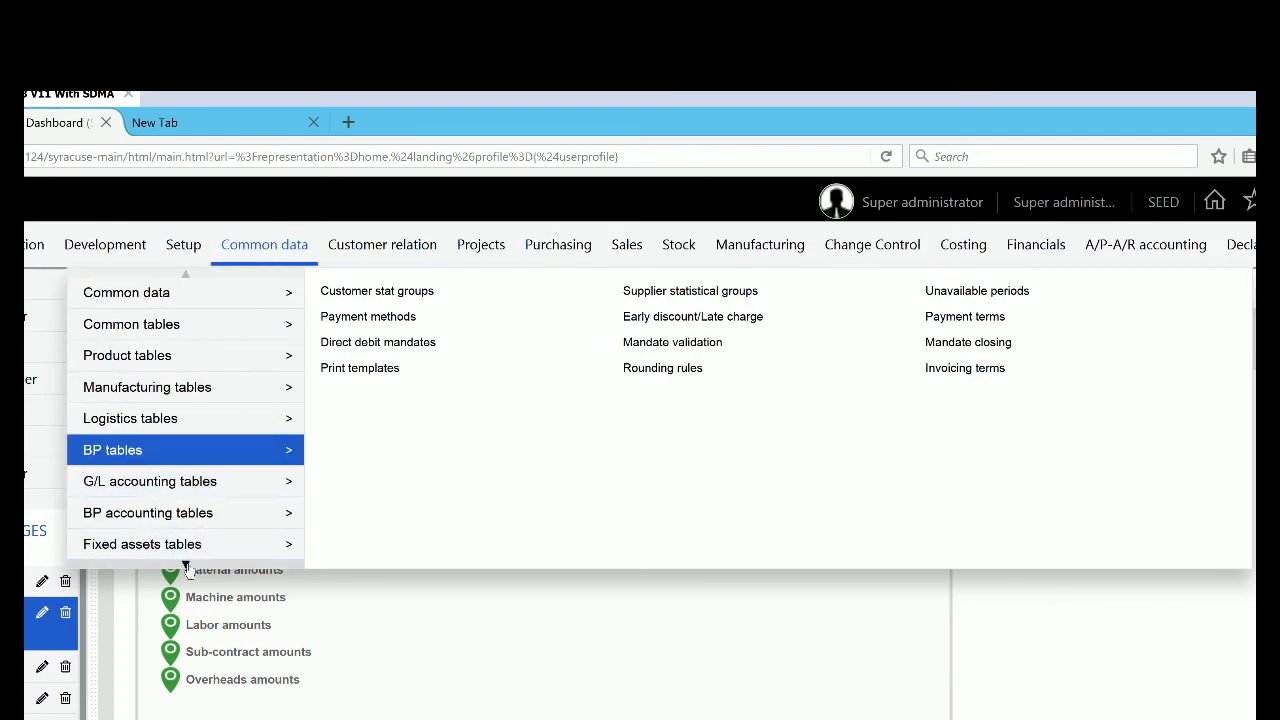
pyautogui.click(186, 565)
pyautogui.click(212, 518)
pyautogui.click(230, 490)
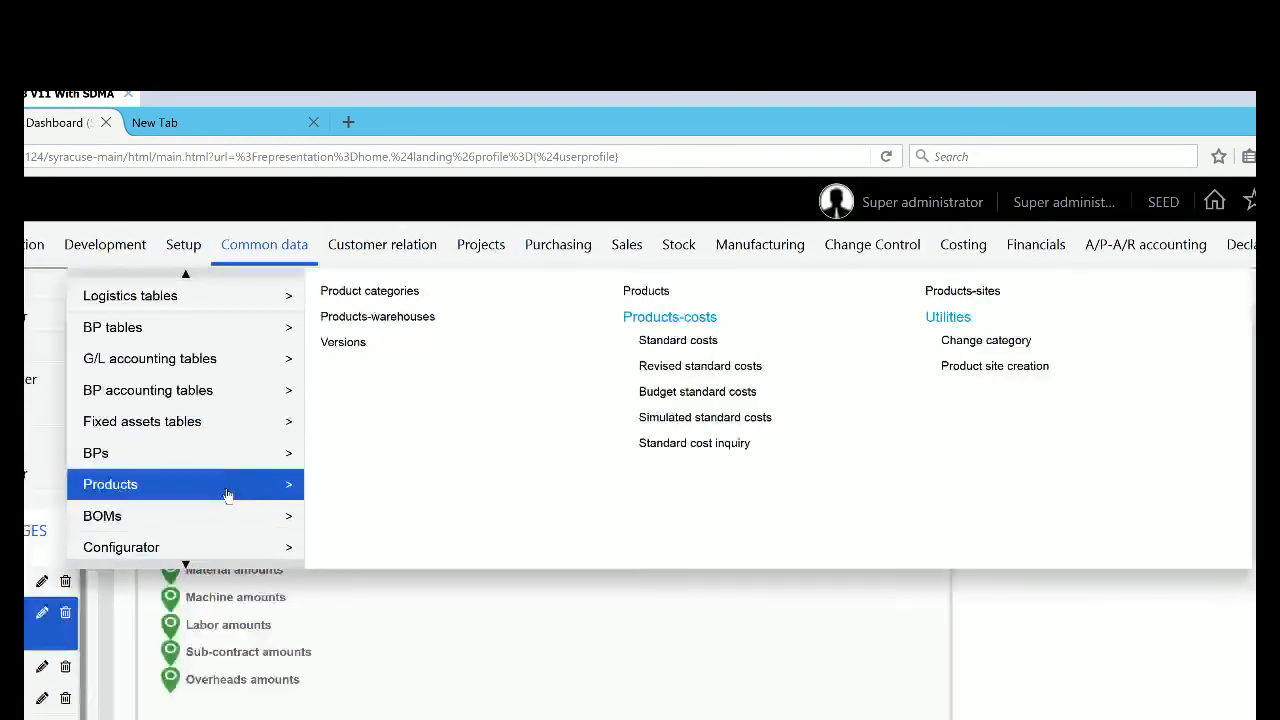
pyautogui.click(676, 342)
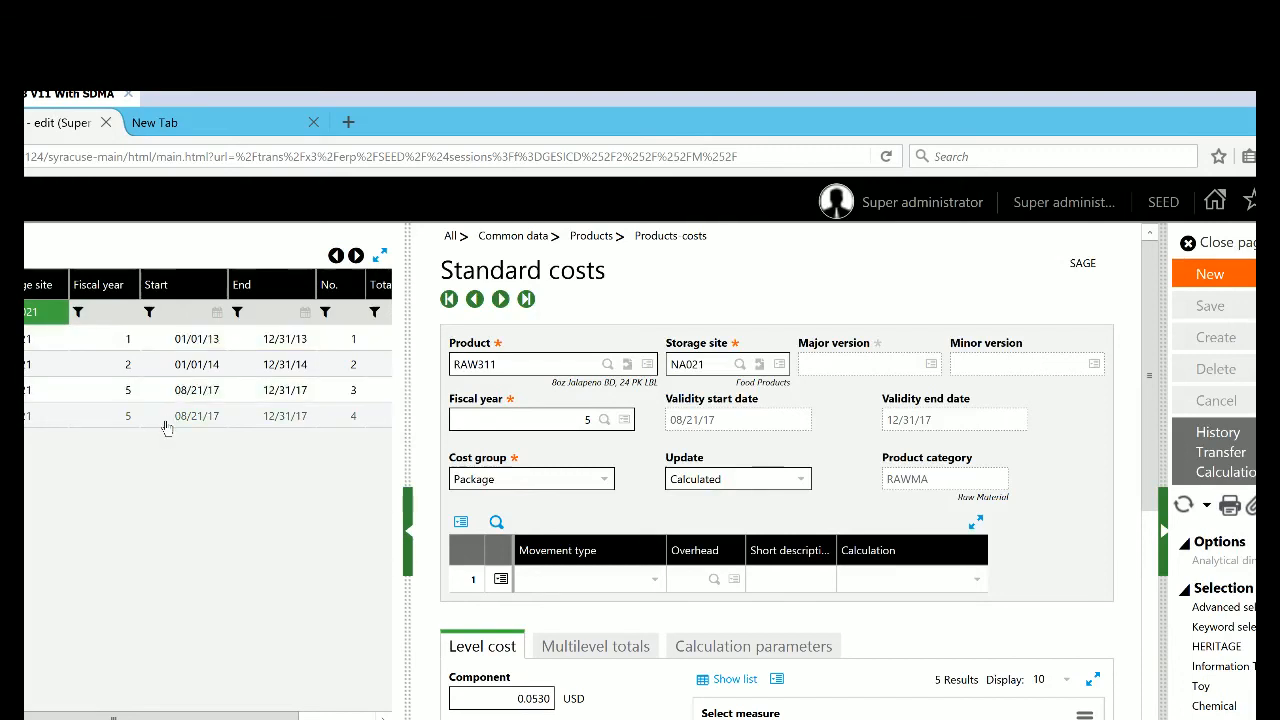
pyautogui.click(221, 420)
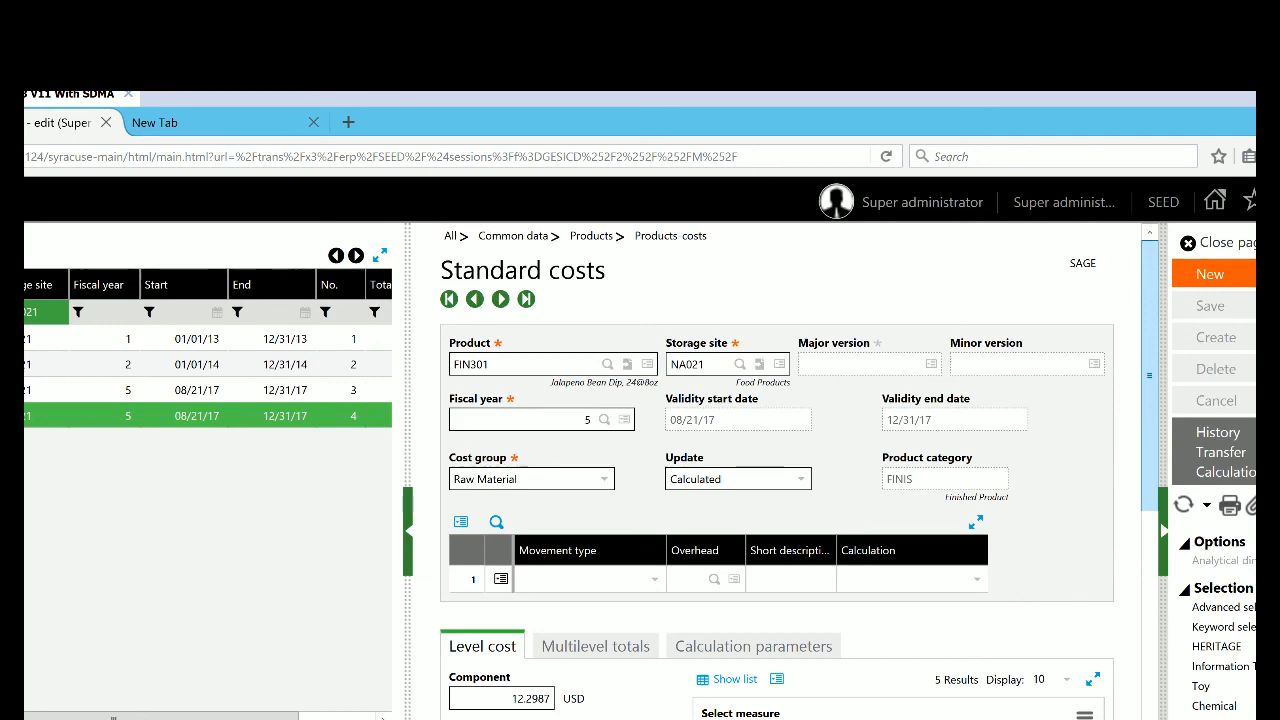
# Switch to the YouTube live streaming page and bring up the broadcaster window of the current stream
pyautogui.hotkey('alt', 'Tab')
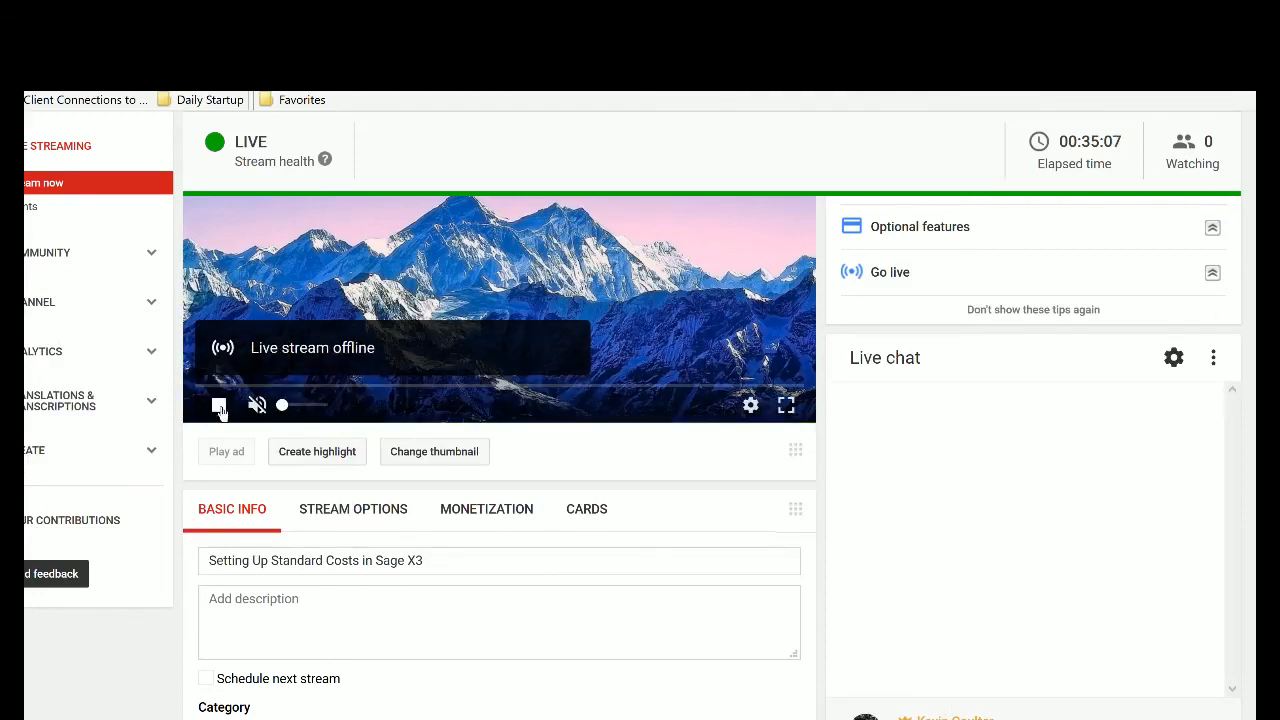
pyautogui.click(218, 405)
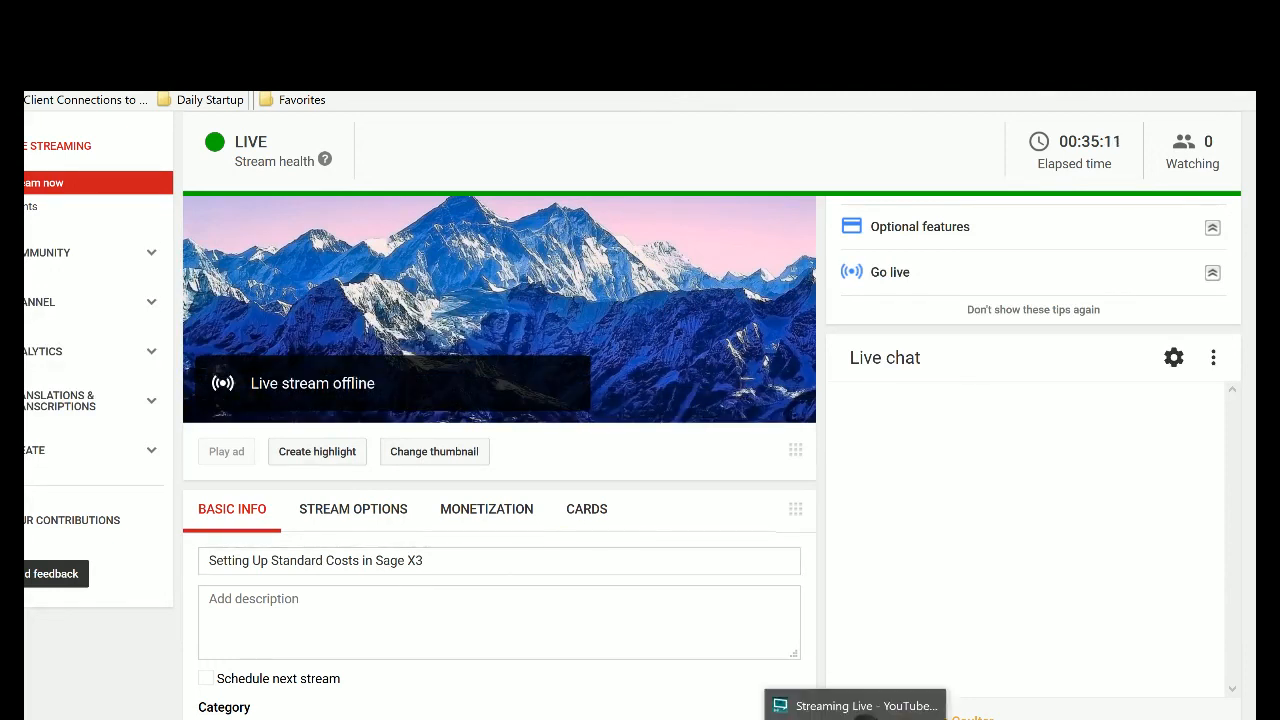
pyautogui.click(855, 716)
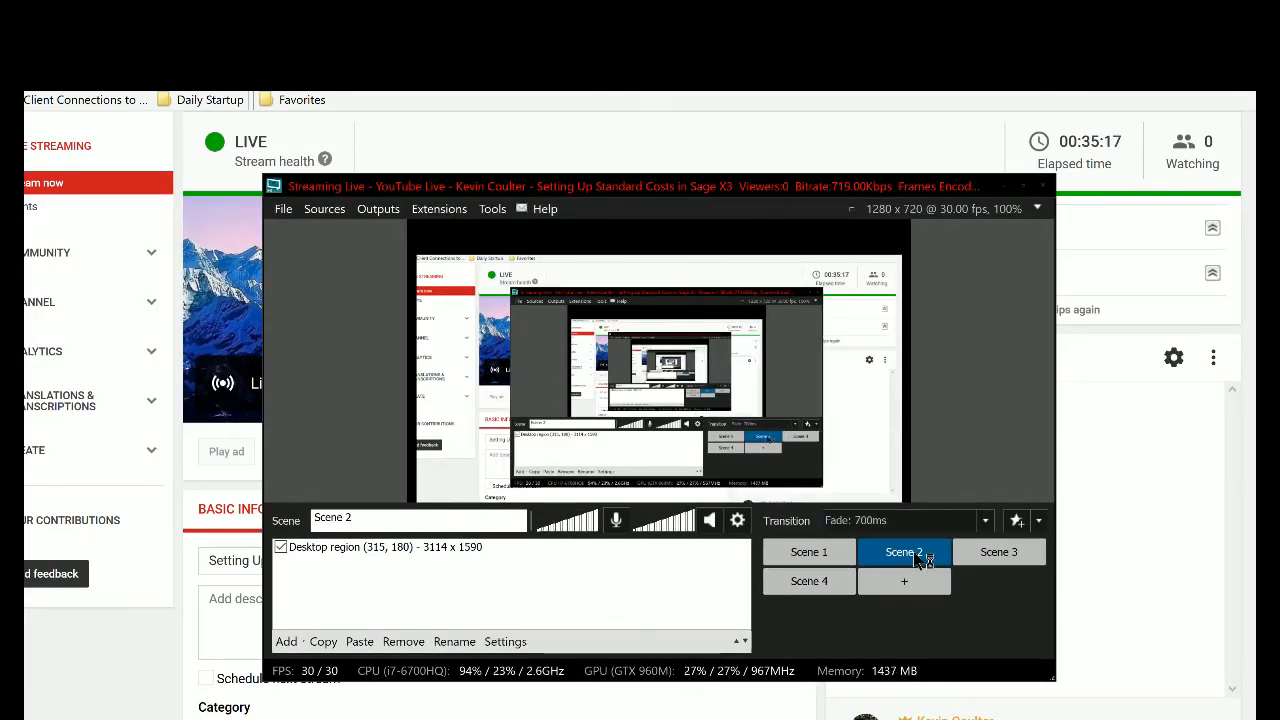
pyautogui.click(485, 211)
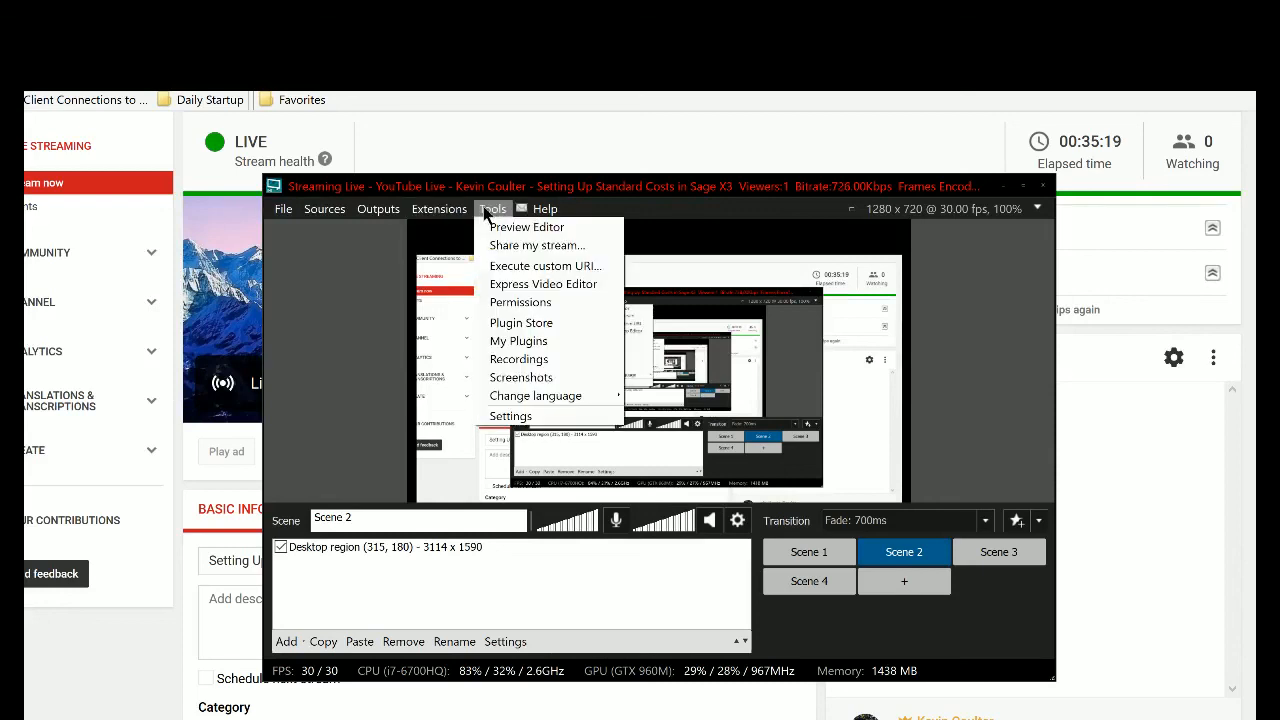
pyautogui.click(466, 213)
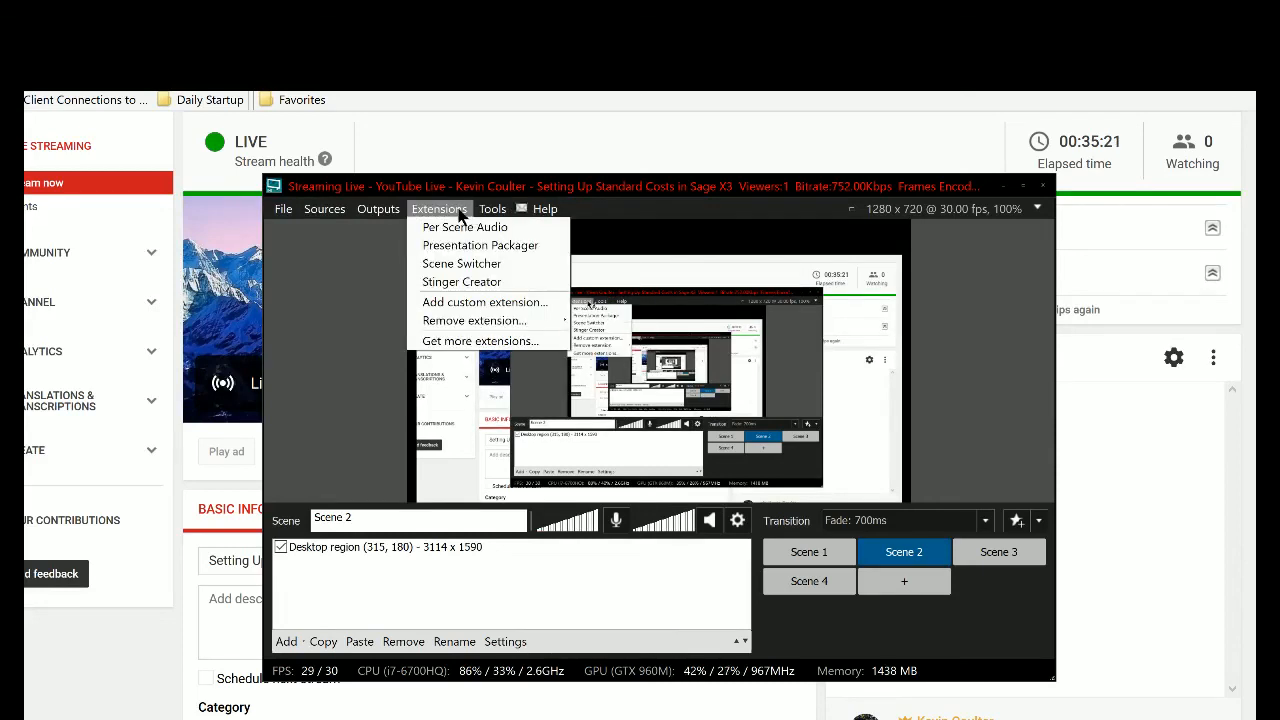
pyautogui.moveTo(386, 210)
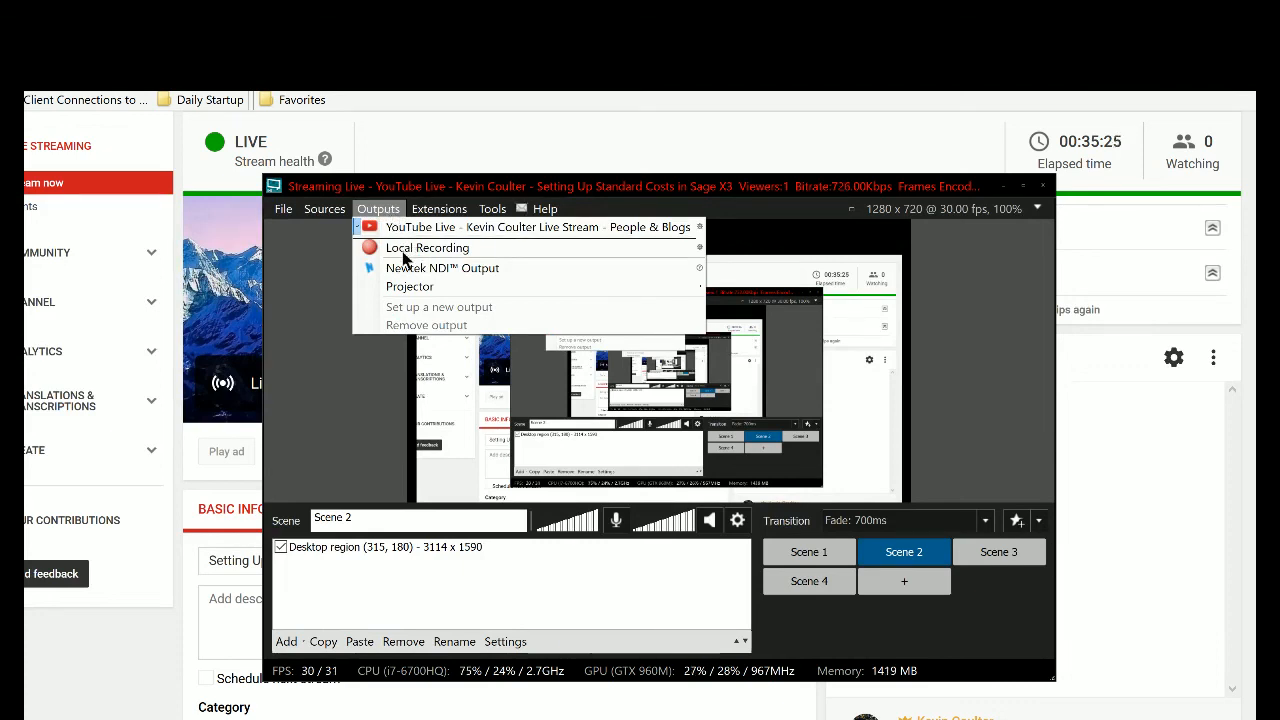
pyautogui.click(358, 214)
pyautogui.click(496, 211)
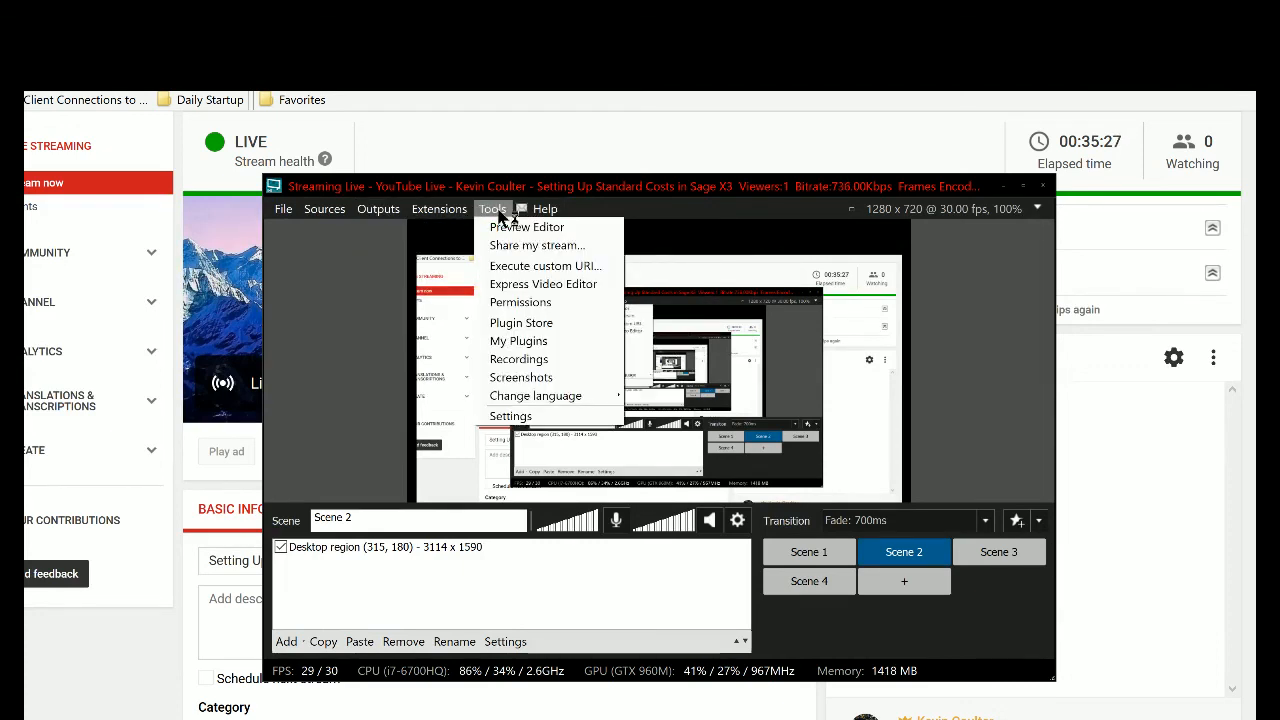
pyautogui.click(498, 212)
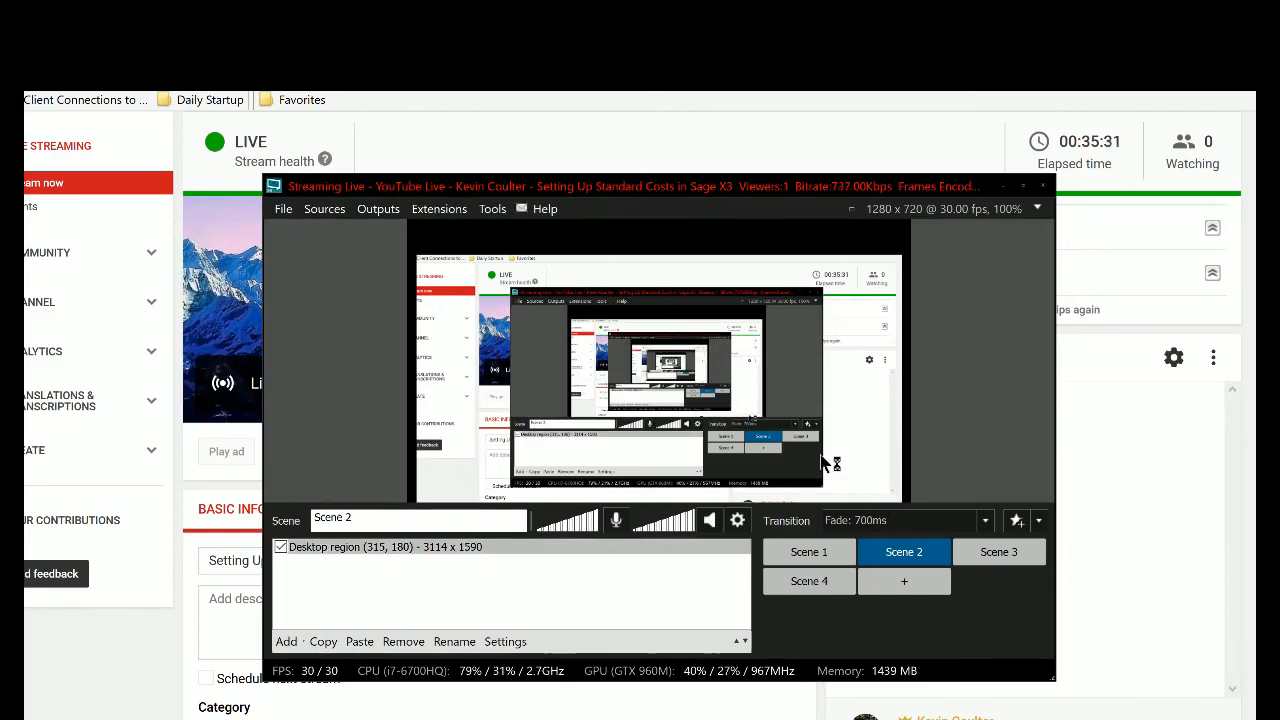
# Save the broadcaster presentation on the Desktop as Standard Costs
pyautogui.click(286, 212)
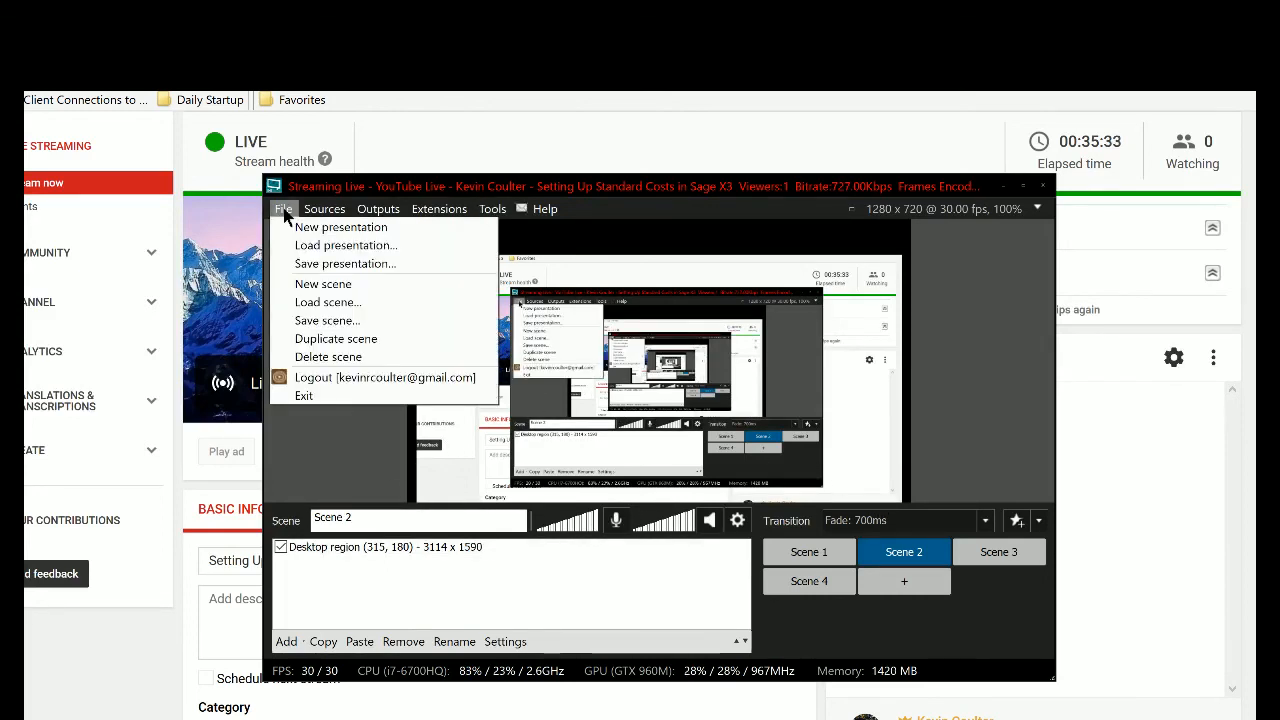
pyautogui.click(316, 262)
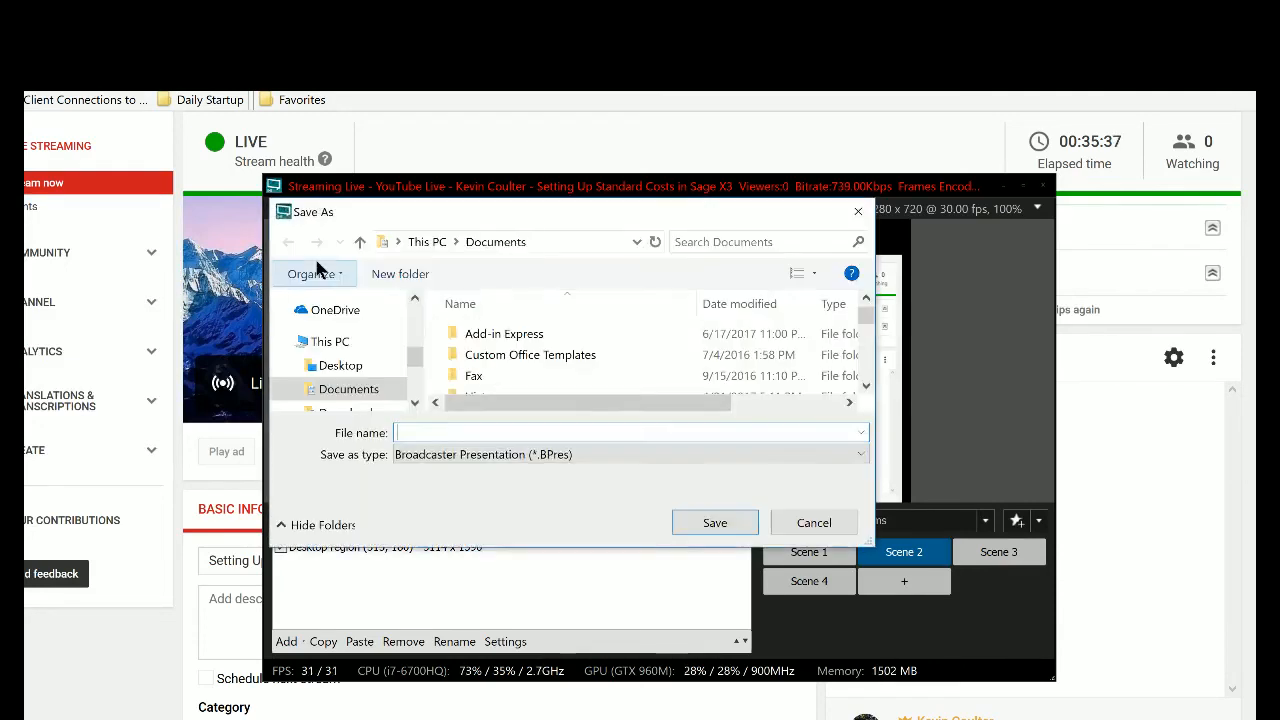
pyautogui.click(340, 366)
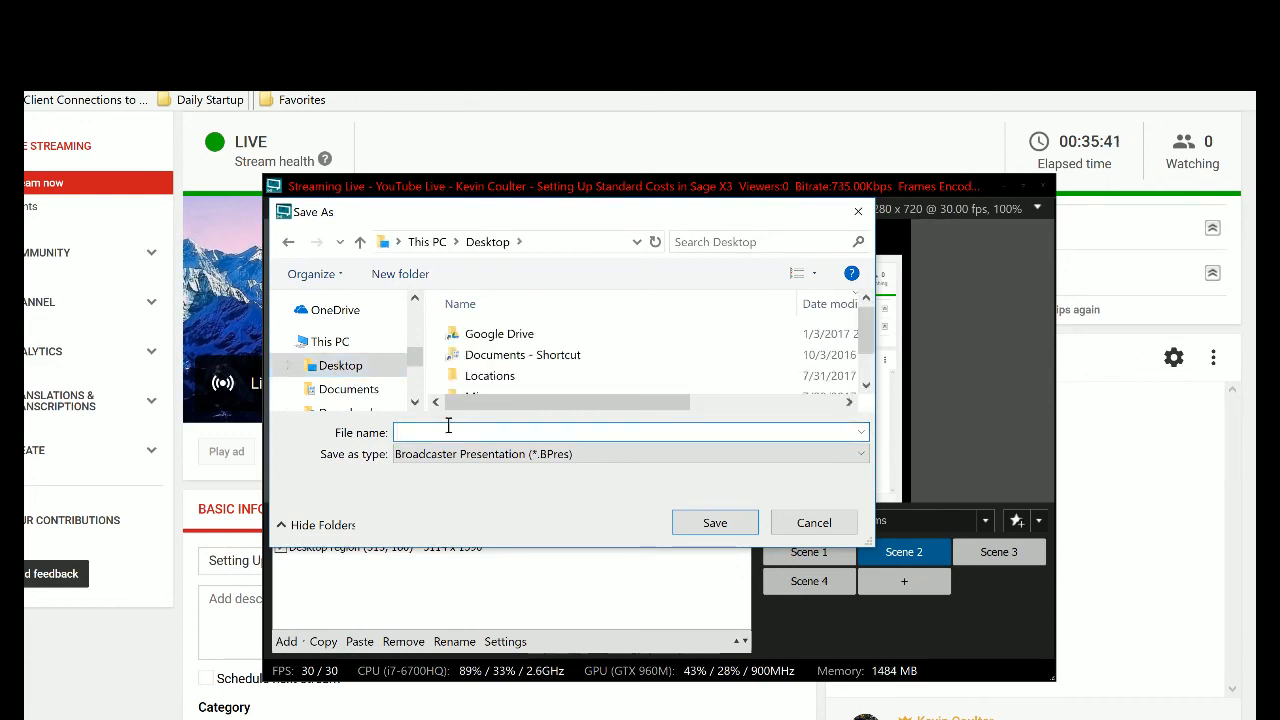
pyautogui.write('Standard Costs')
pyautogui.click(714, 523)
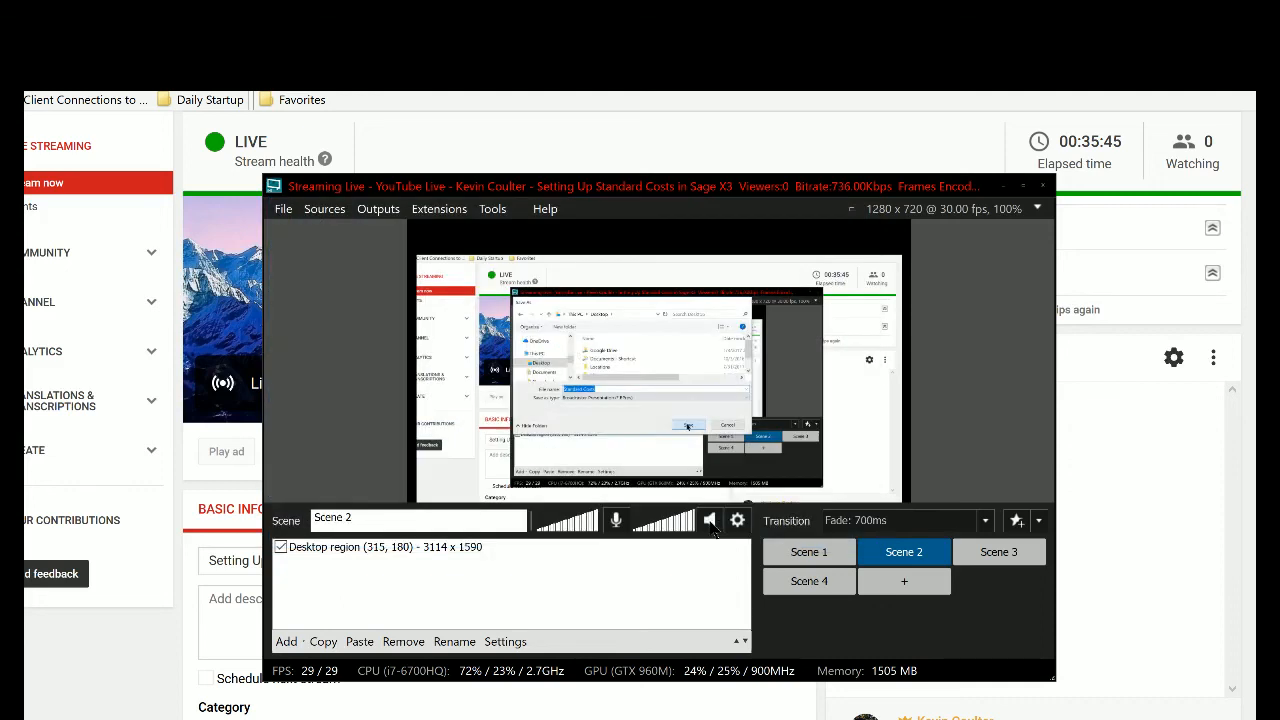
# Bring up the list of the broadcaster's streaming and recording outputs
pyautogui.click(492, 208)
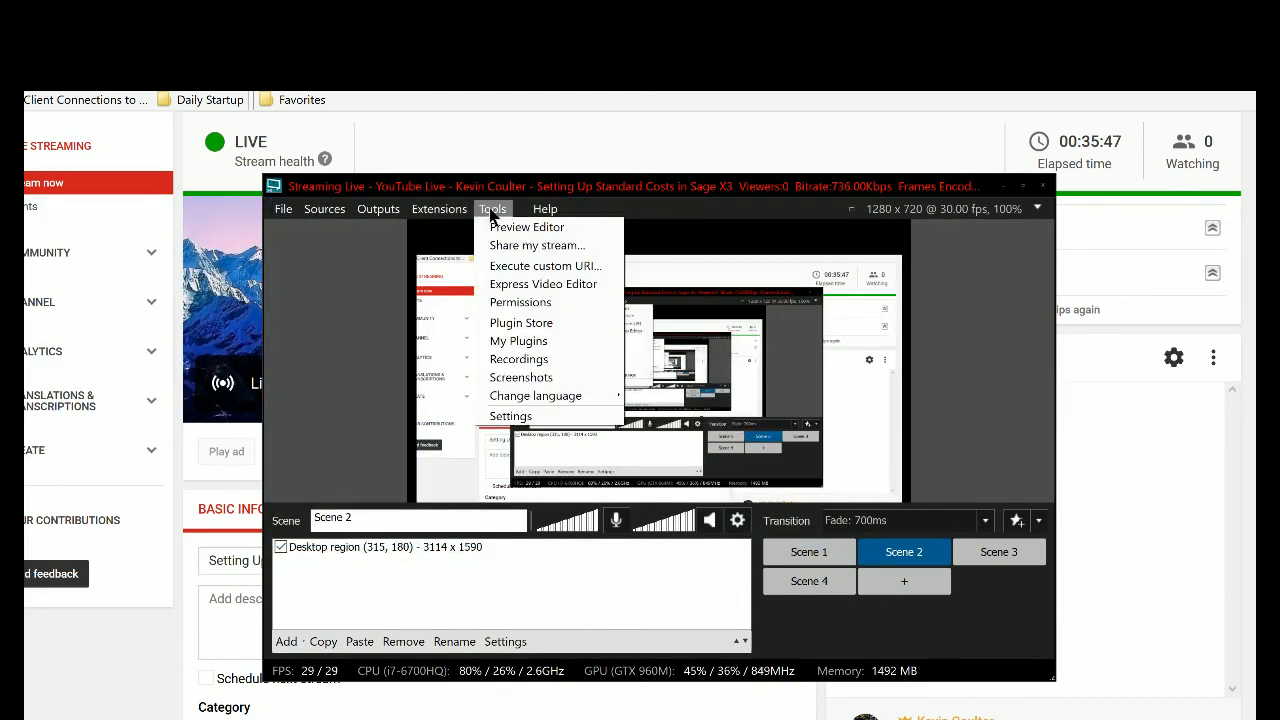
pyautogui.moveTo(452, 215)
pyautogui.moveTo(378, 210)
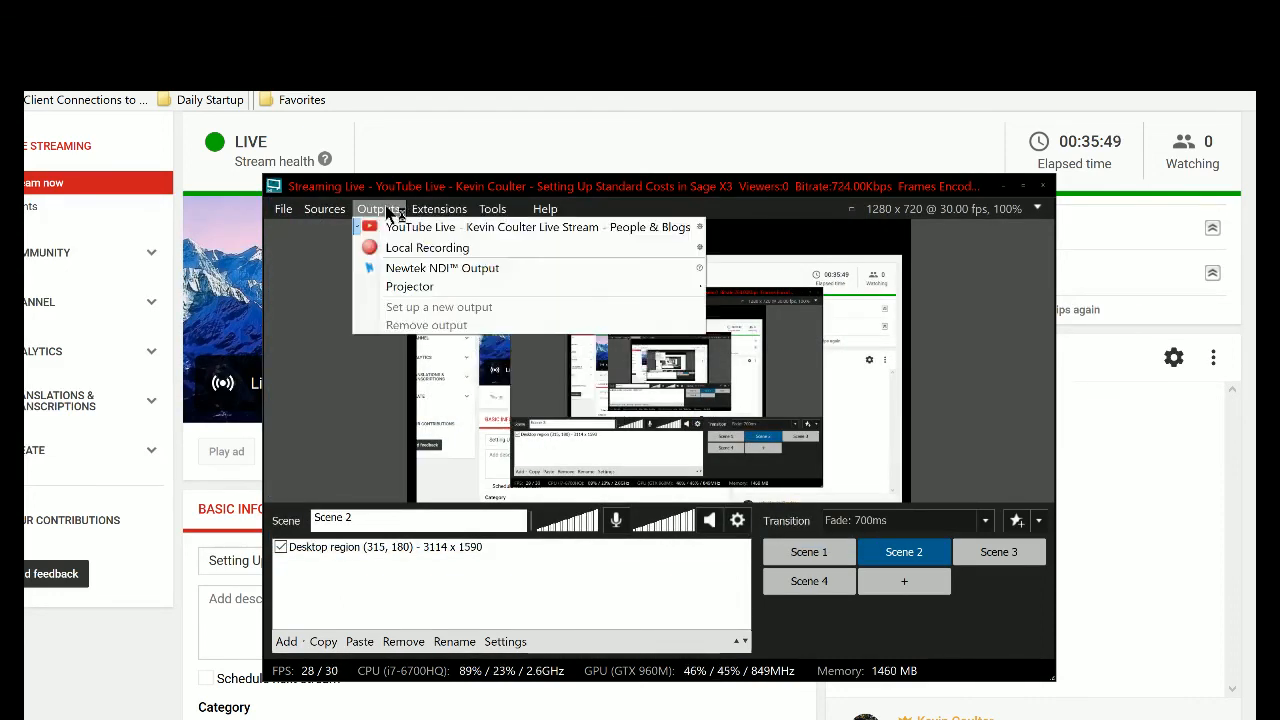